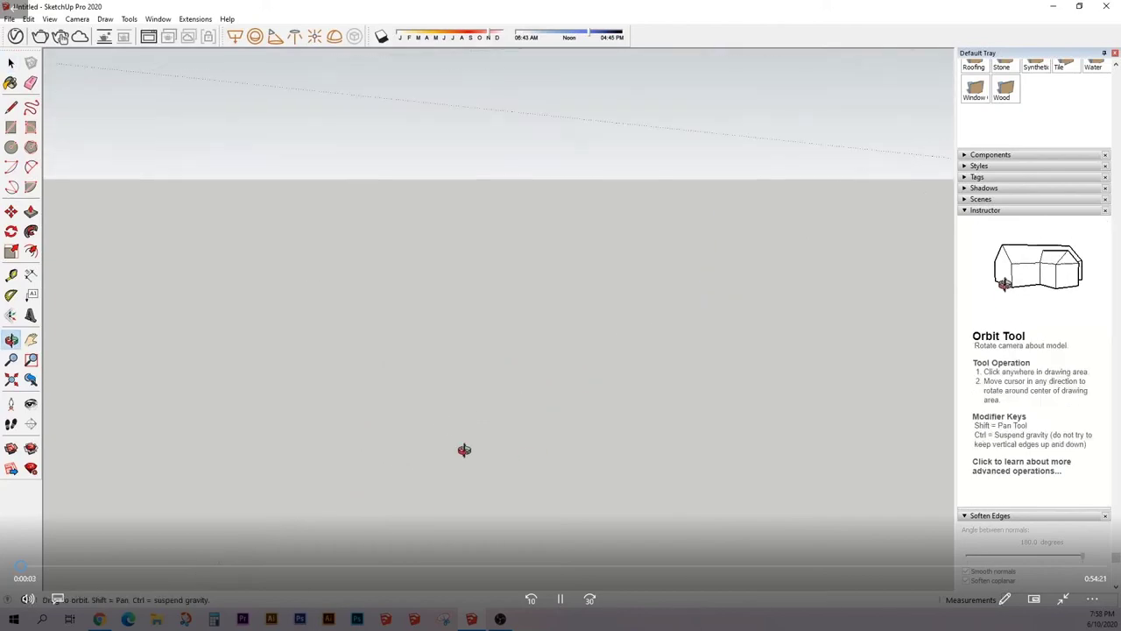
- Draw a vertical rectangle from the origin along the green and blue axes, closed into a face
key(space)
middle_drag(485, 459, 307, 365)
key(l)
middle_drag(268, 333, 534, 398)
click(540, 402)
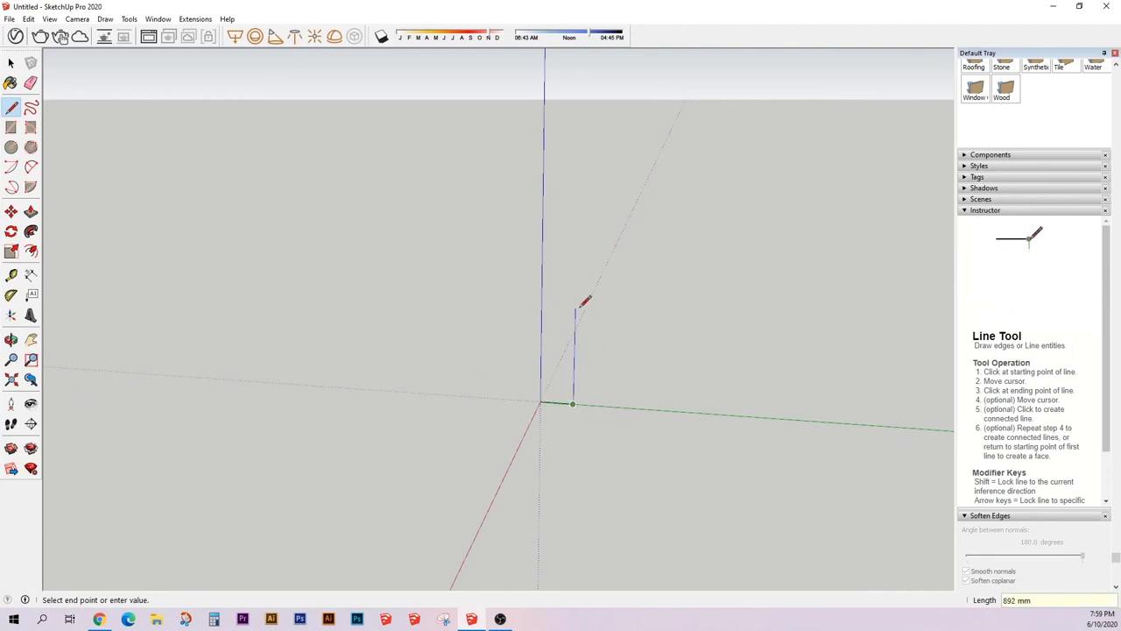
click(540, 312)
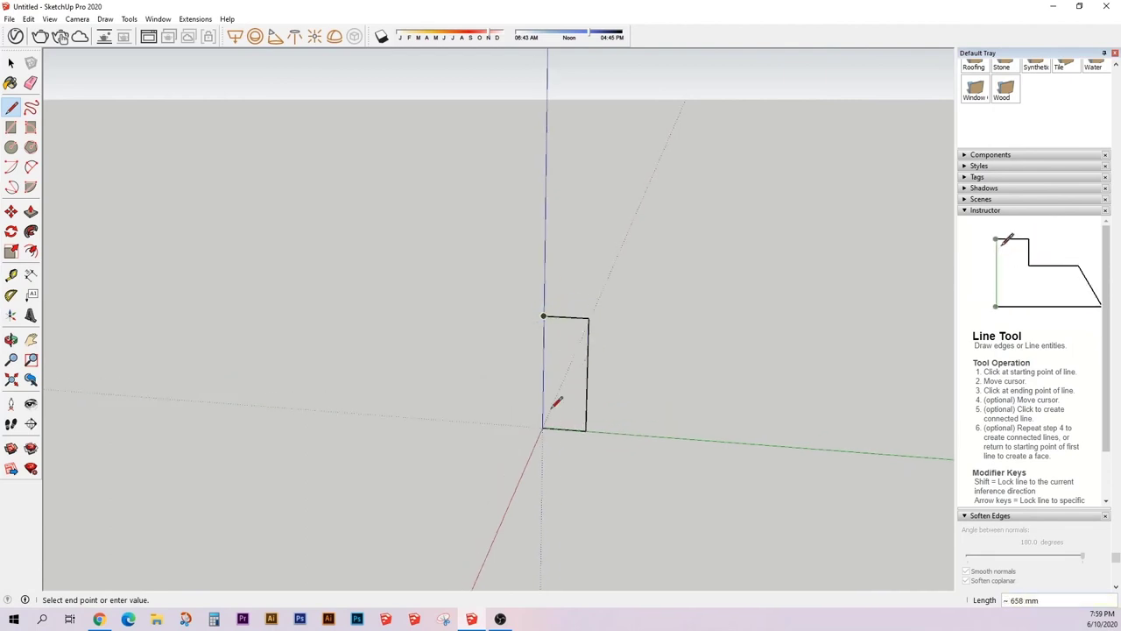
click(541, 402)
middle_drag(580, 392, 303, 386)
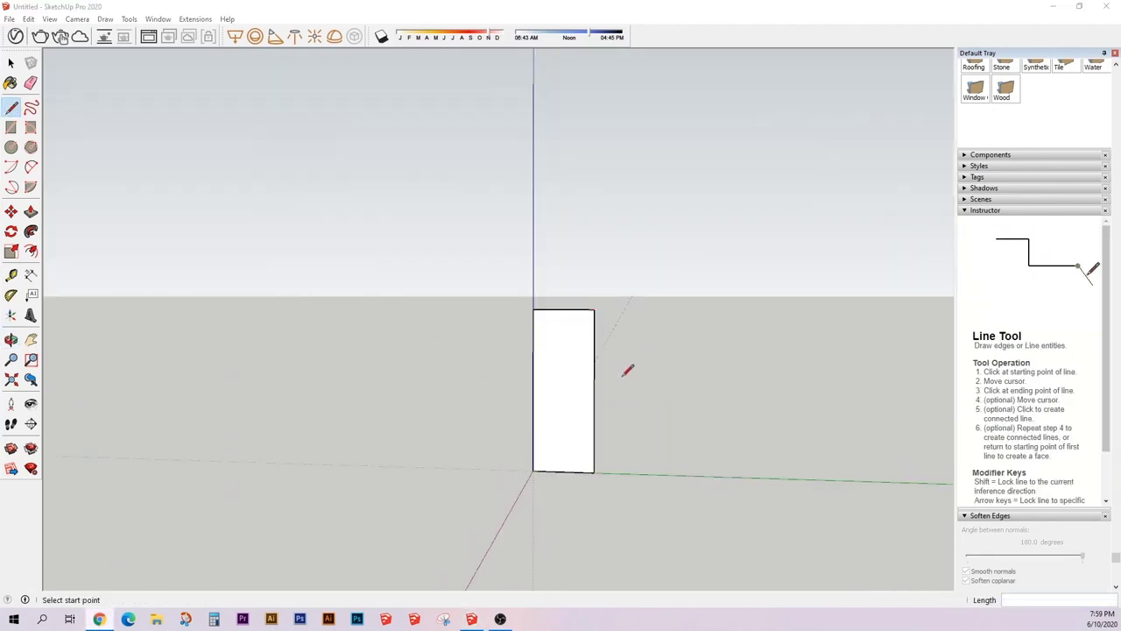
middle_drag(627, 371, 585, 378)
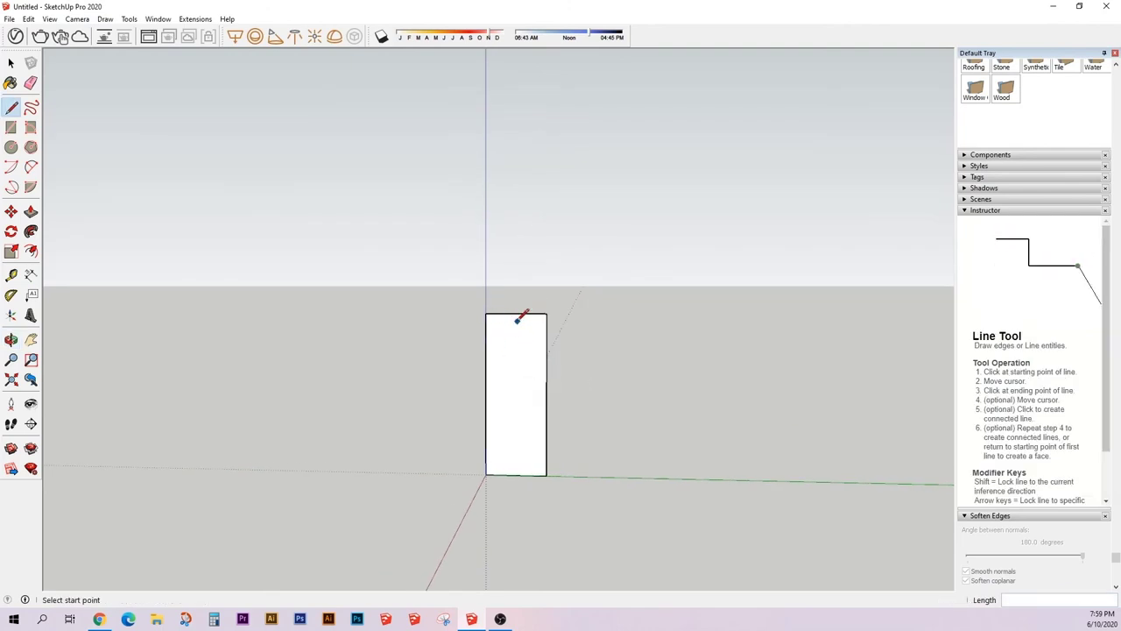
- Draw two diagonals meeting at the rectangle's left edge and round their sharp tip with an arc
click(485, 393)
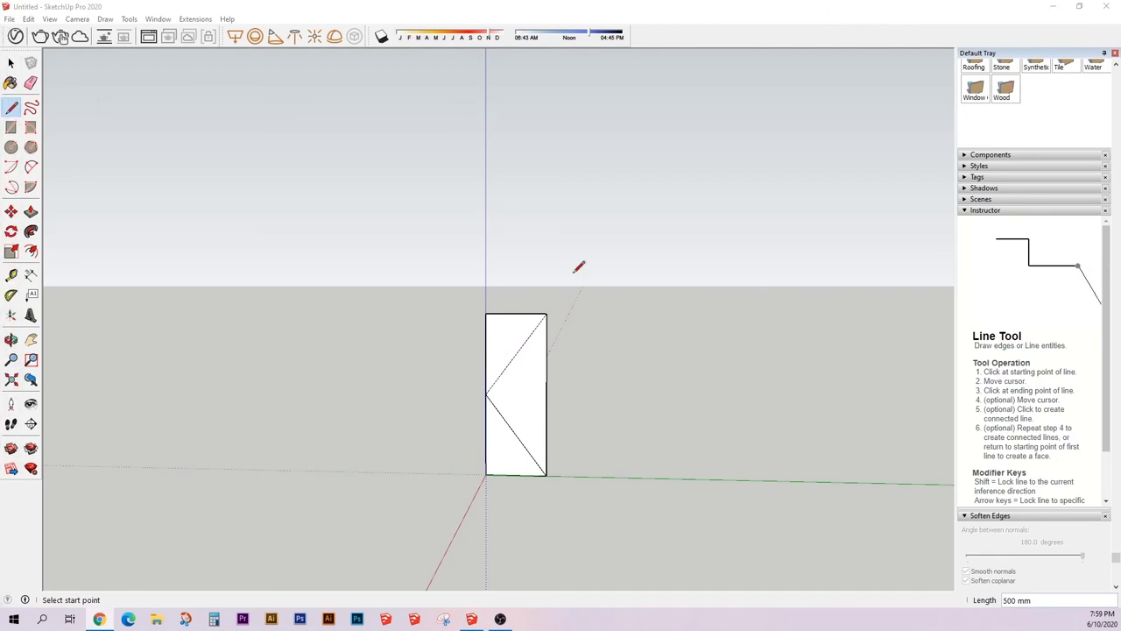
scroll(541, 409, up, 2)
scroll(500, 351, up, 2)
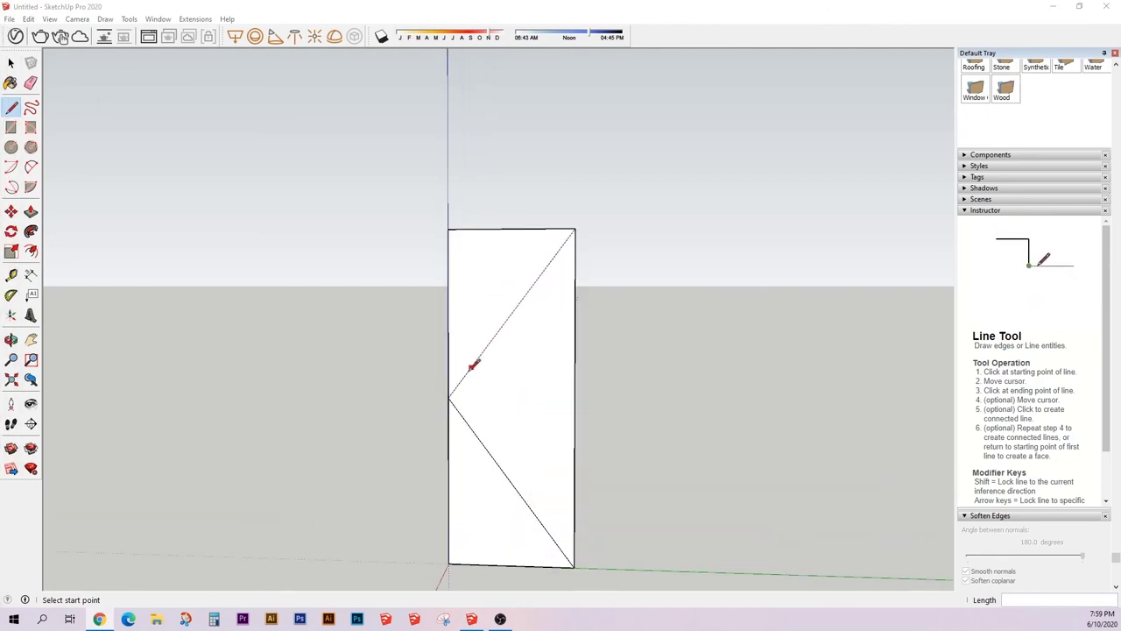
click(448, 397)
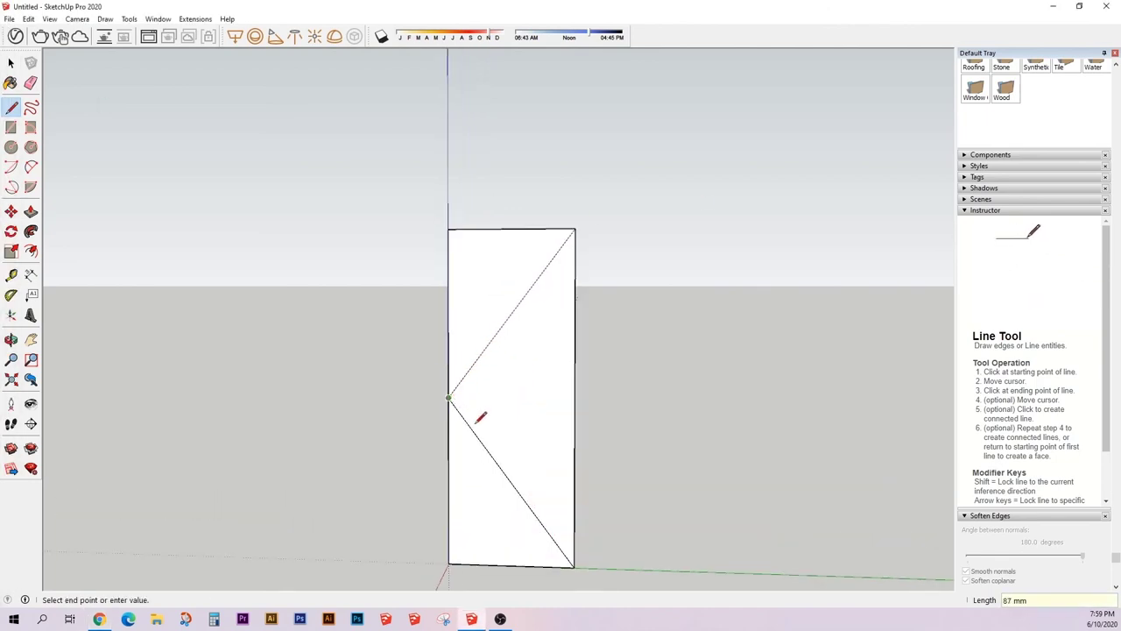
key(a)
click(458, 383)
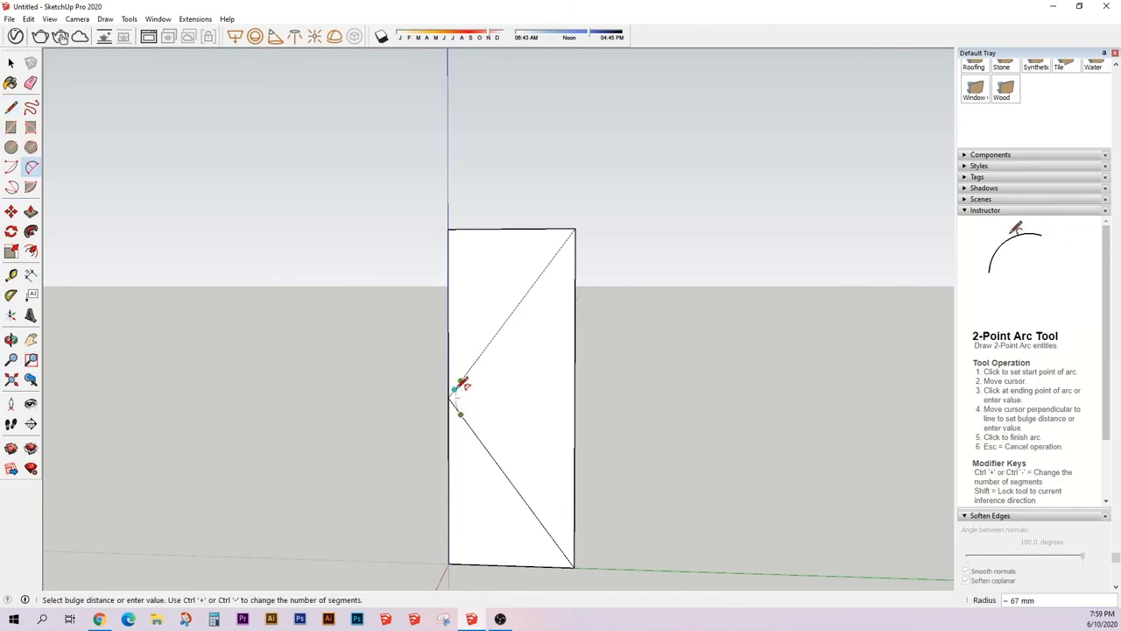
key(e)
scroll(457, 385, up, 1)
scroll(458, 400, down, 1)
- Add a 50 mm guide line from the top-right corner and a line from the bottom-right corner to the lower diagonal
key(l)
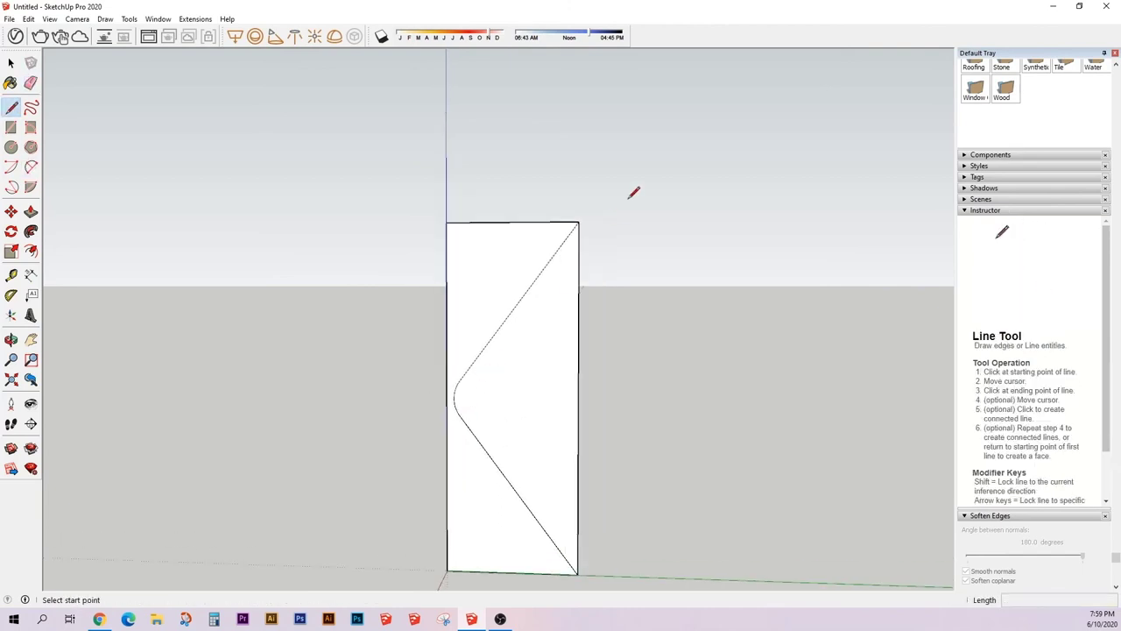
click(578, 222)
text(50)
key(Return)
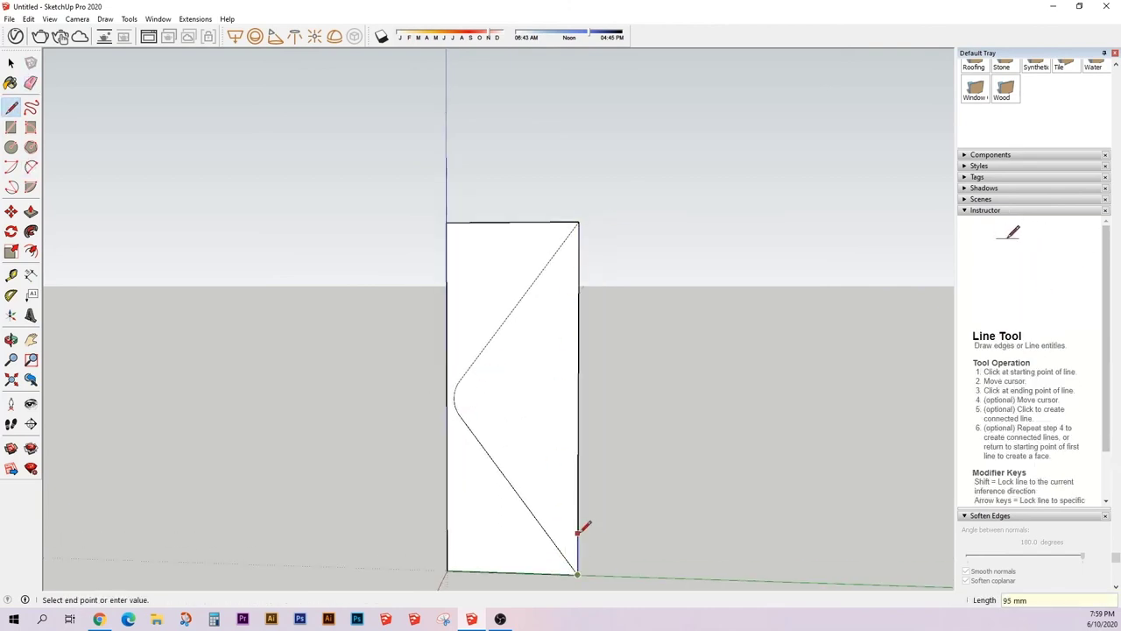
click(577, 553)
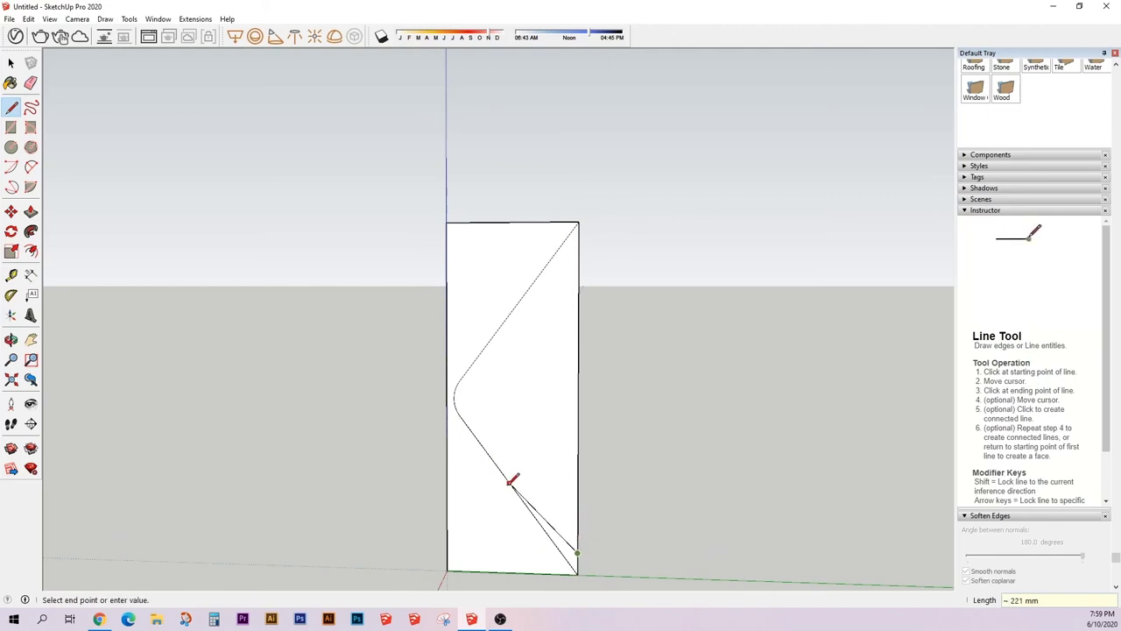
click(518, 498)
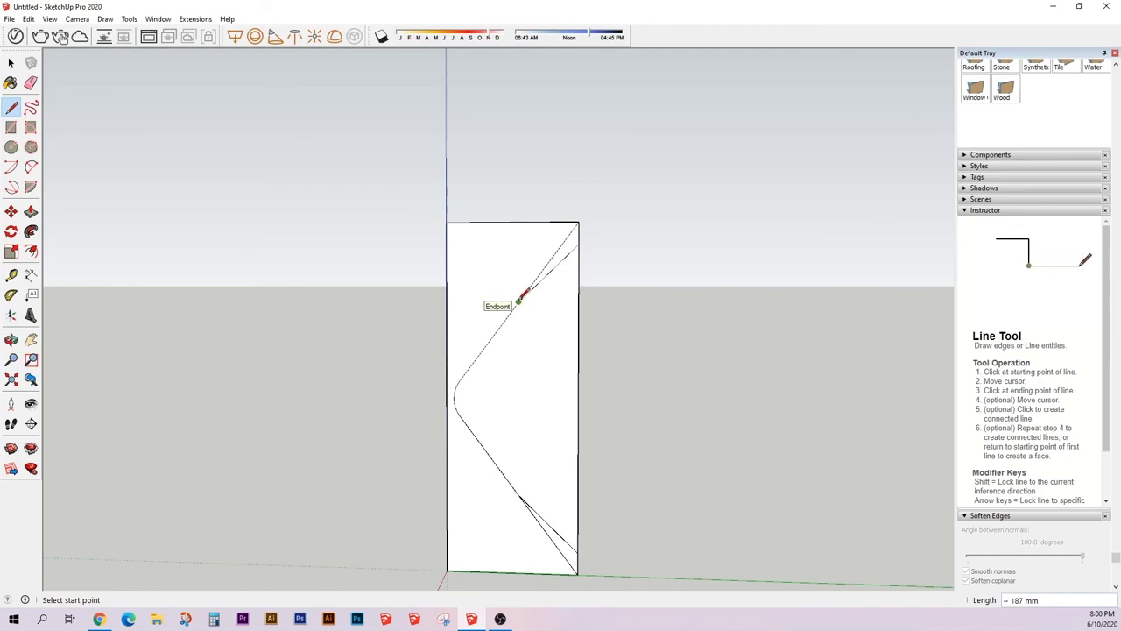
click(459, 378)
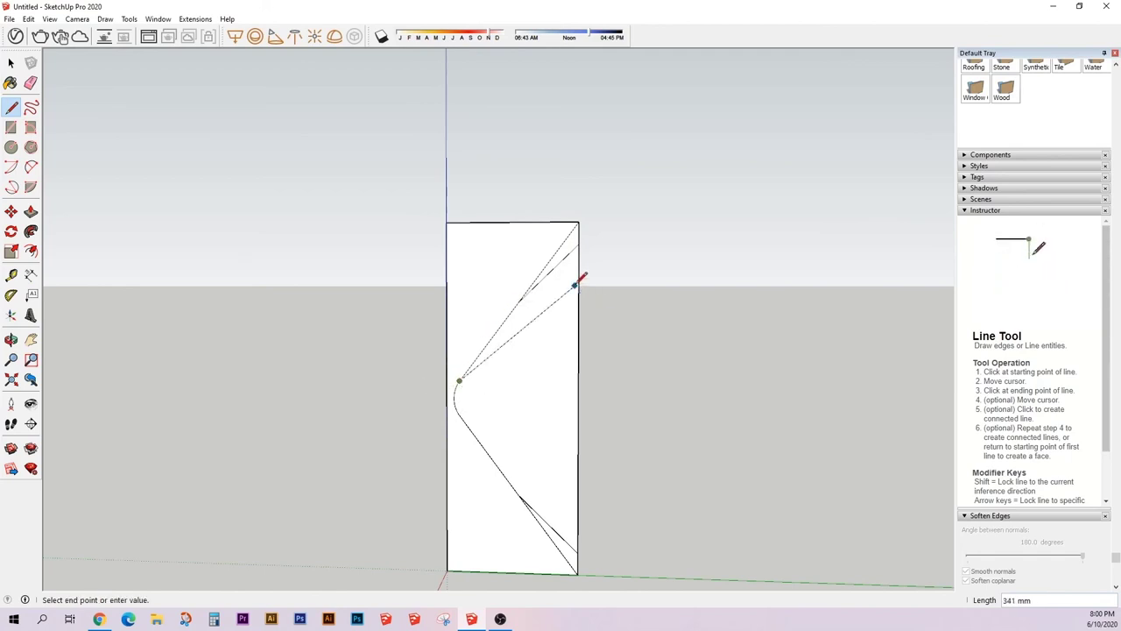
key(a)
click(578, 222)
- Draw trial arcs between the top-right corner and the upper diagonal
click(519, 302)
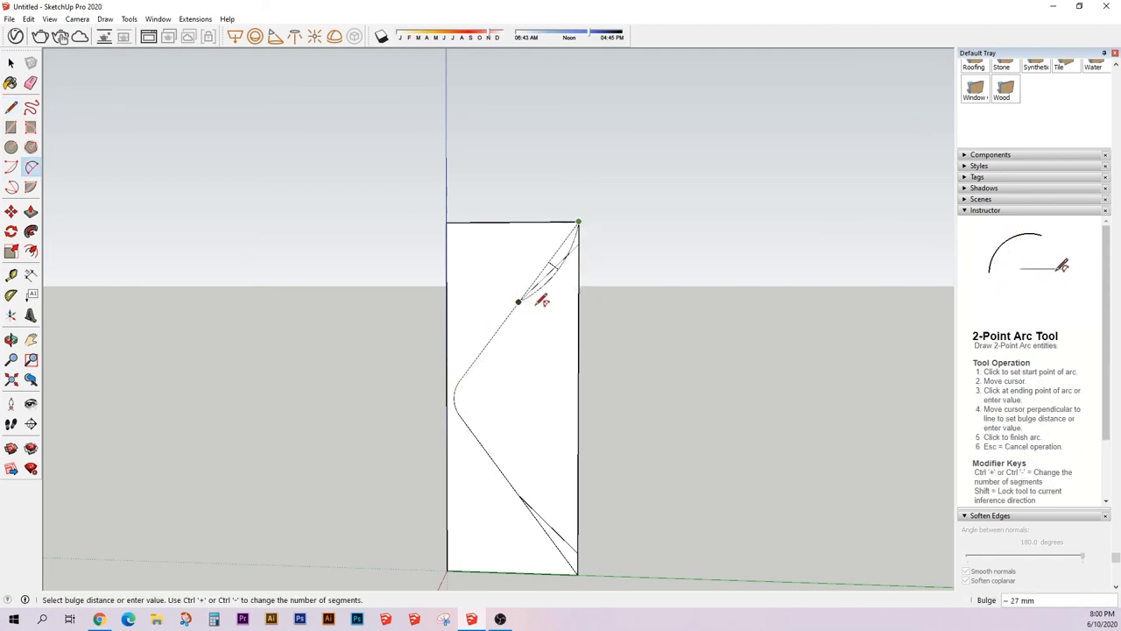
click(532, 298)
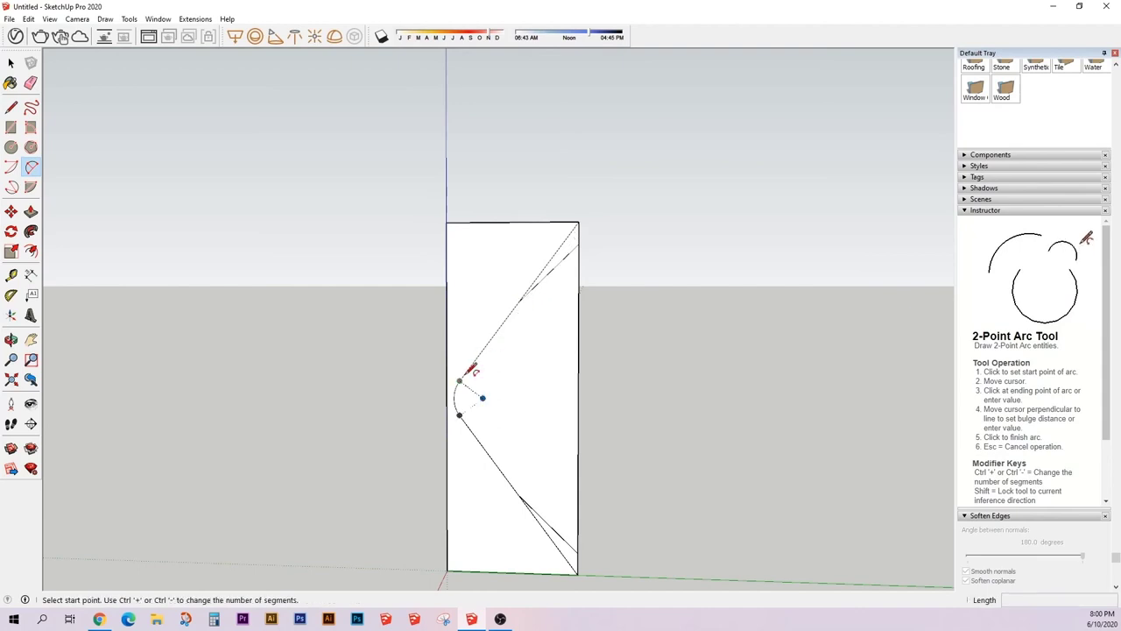
click(458, 380)
click(578, 222)
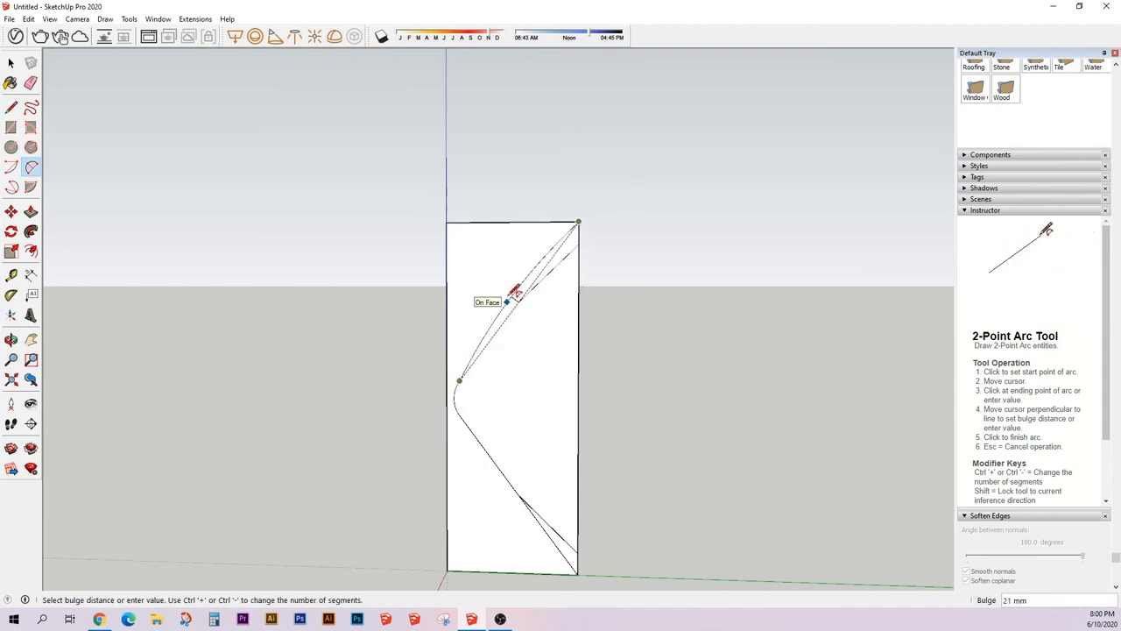
click(515, 289)
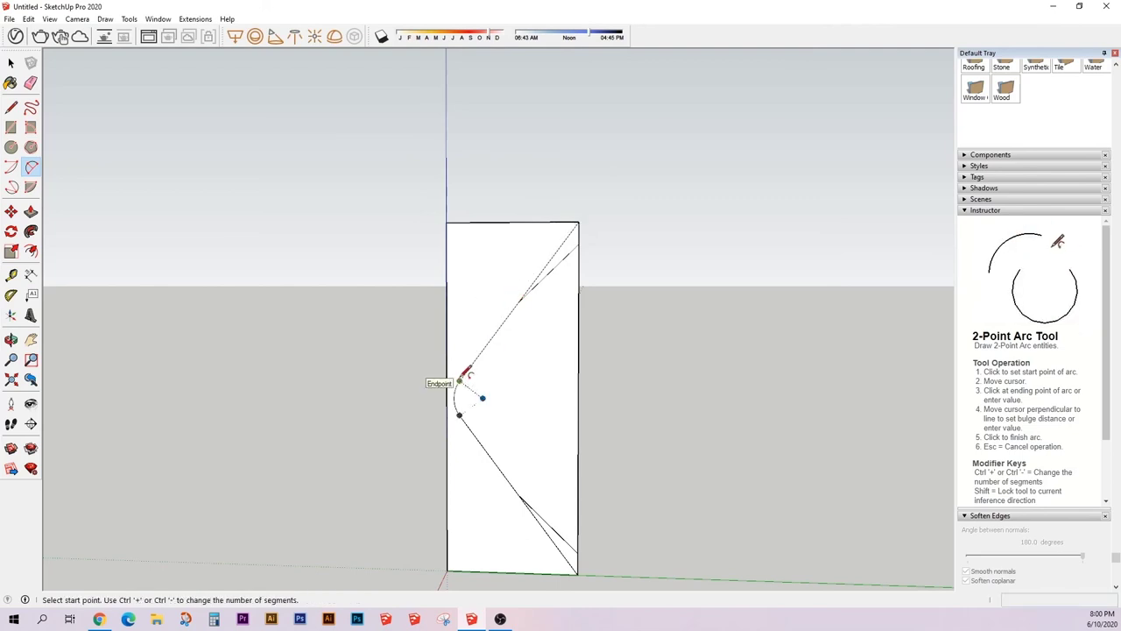
click(578, 221)
click(517, 301)
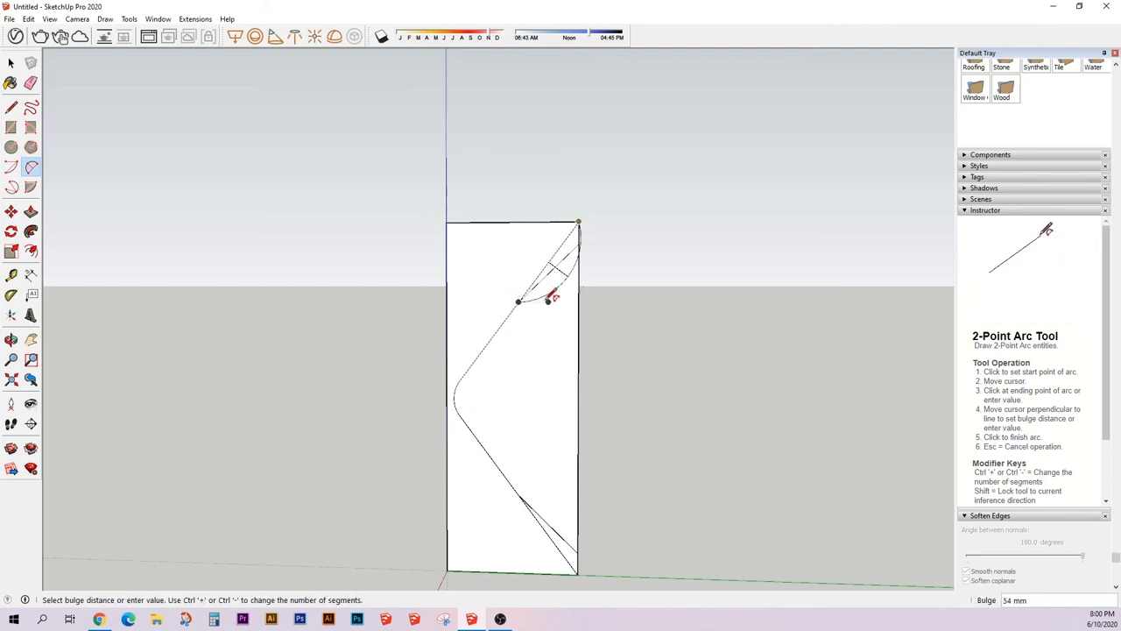
click(565, 258)
mouse_move(534, 285)
middle_down()
mouse_move(488, 393)
mouse_move(499, 396)
mouse_move(528, 312)
middle_up()
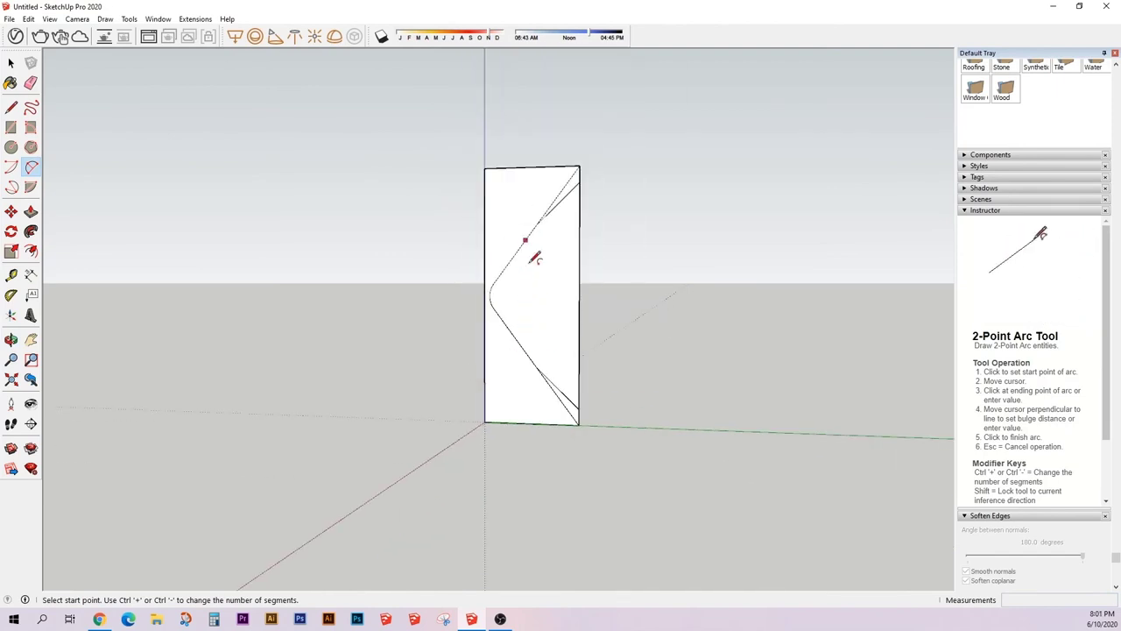
mouse_move(525, 243)
middle_down()
mouse_move(618, 318)
mouse_move(534, 213)
middle_up()
- Try an arc near the bottom-right corner, then erase the extra corner edges
click(537, 219)
key(Escape)
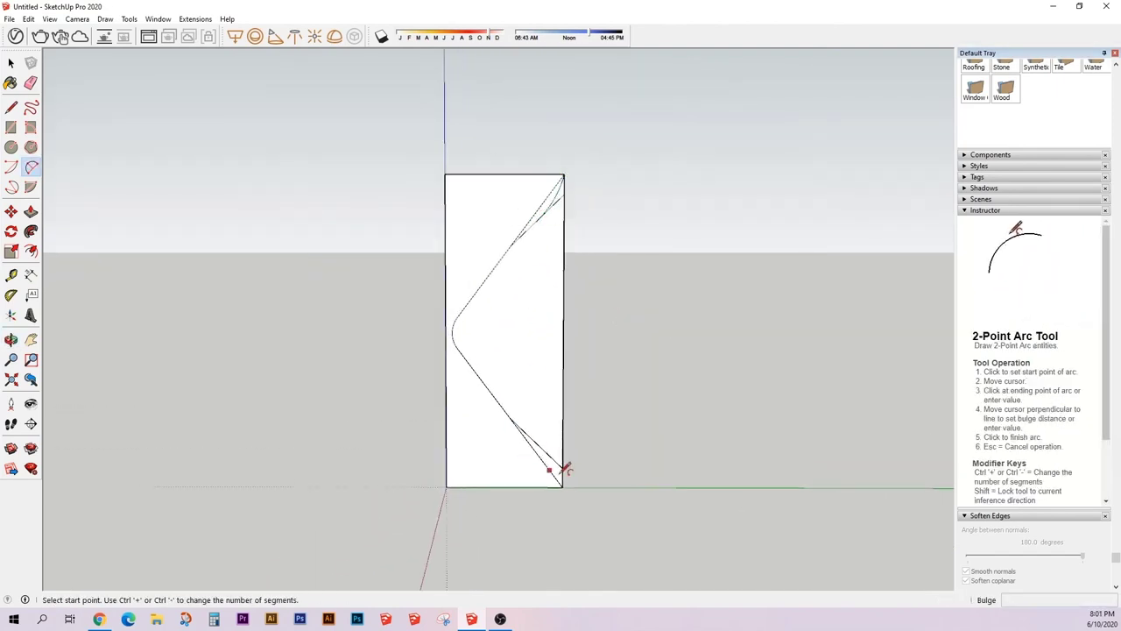
click(563, 468)
click(538, 443)
key(e)
scroll(561, 333, up, 2)
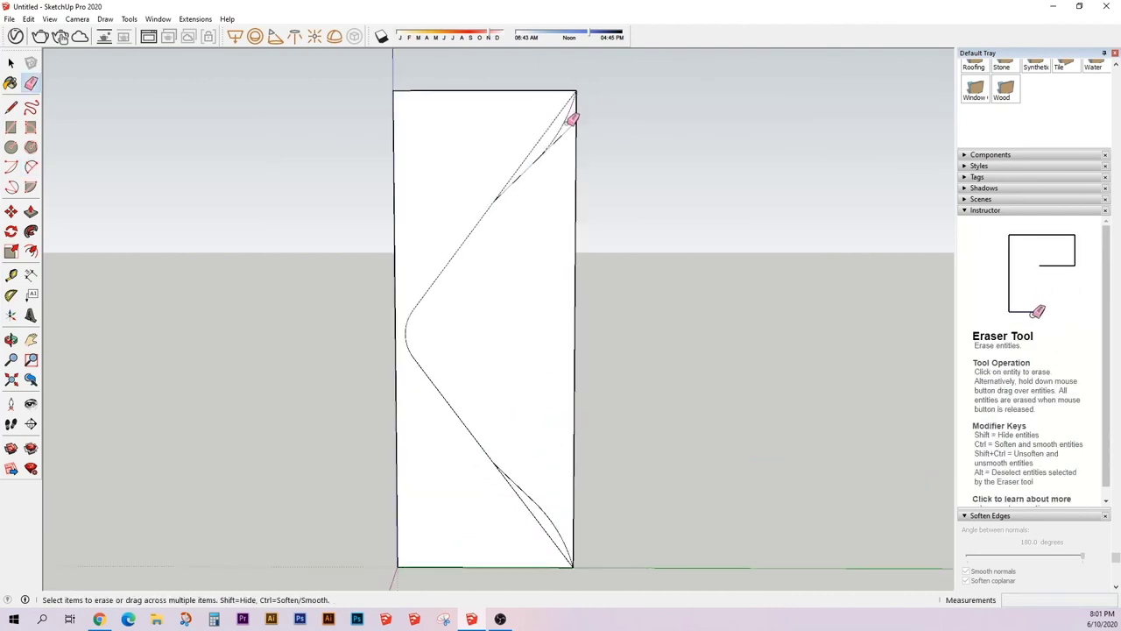
scroll(481, 261, down, 2)
- Draw a new upper arc ending near the top-right corner and erase the leftover arcs and lines
key(a)
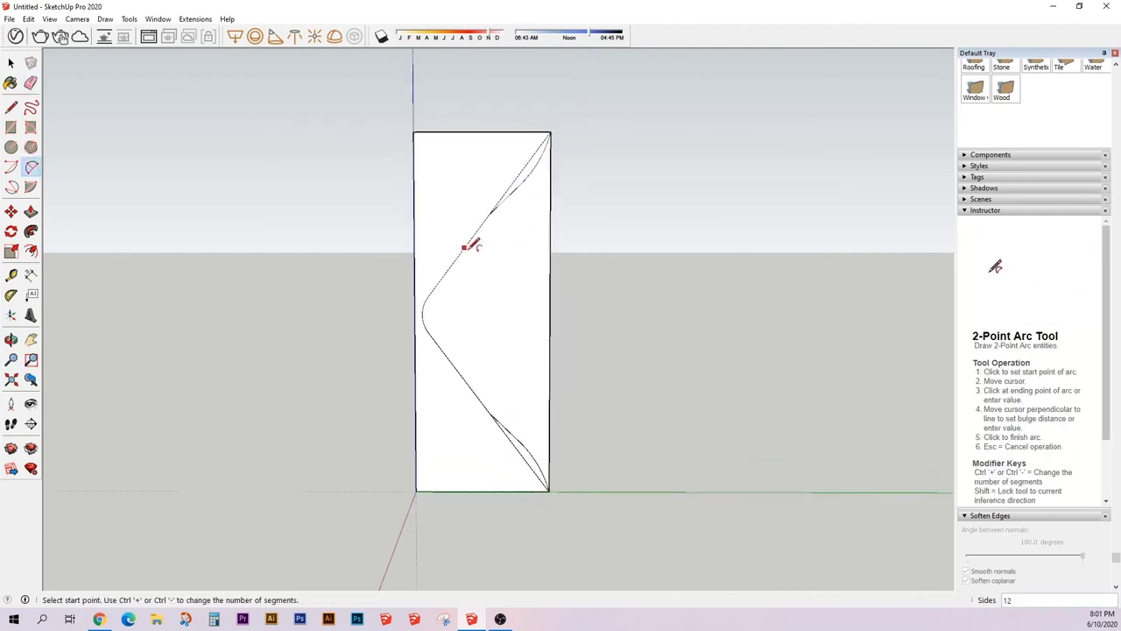
click(428, 296)
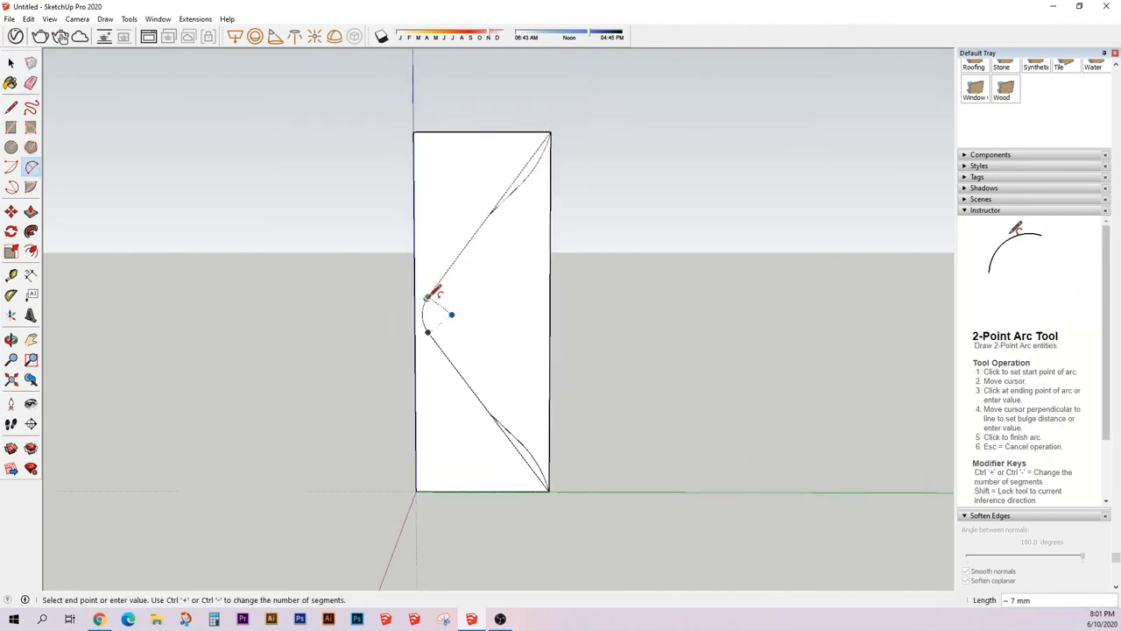
click(519, 185)
click(499, 201)
scroll(522, 203, up, 1)
key(e)
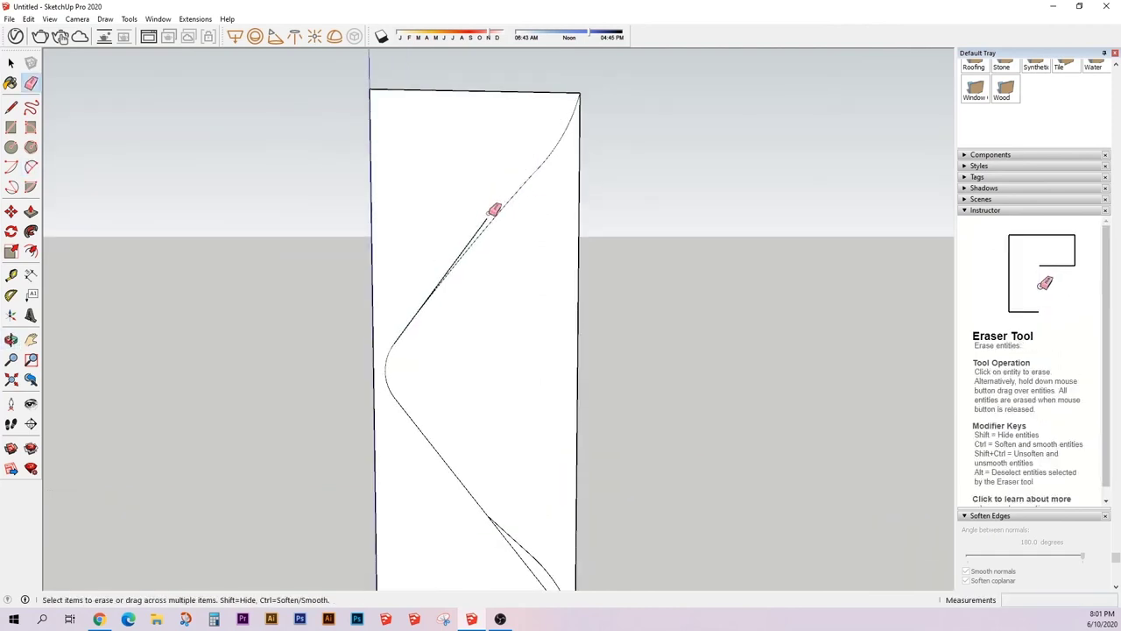
scroll(512, 254, down, 1)
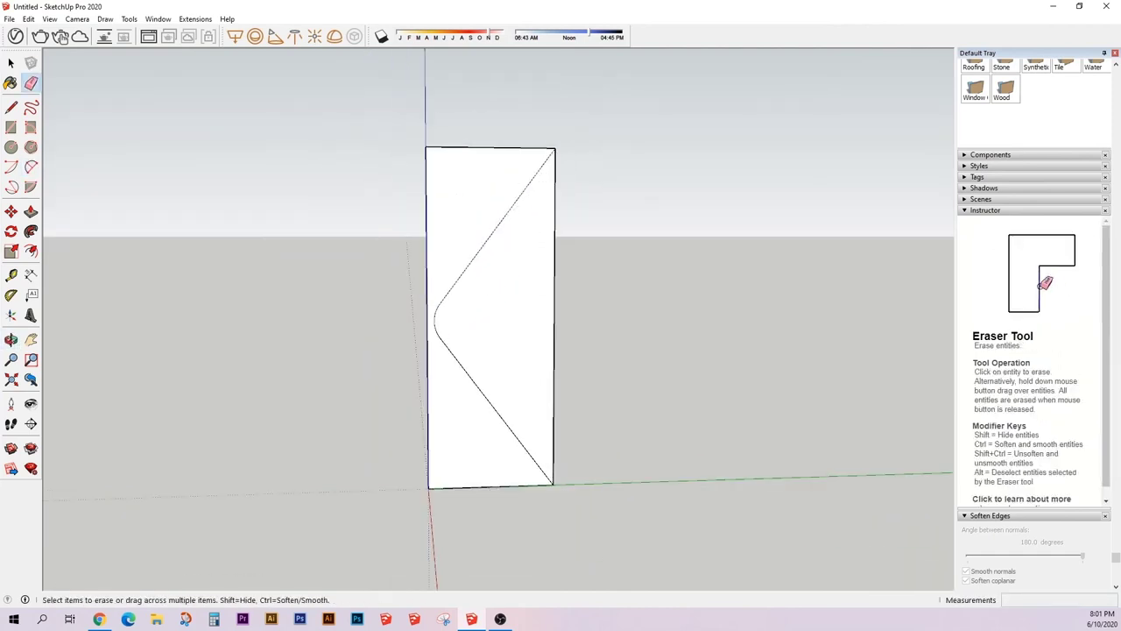
- Draw guide lines from the upper diagonal to the top edge, including an 80 mm line at the top-right corner
mouse_move(278, 388)
middle_down()
mouse_move(546, 268)
mouse_move(496, 290)
middle_up()
key(l)
click(498, 226)
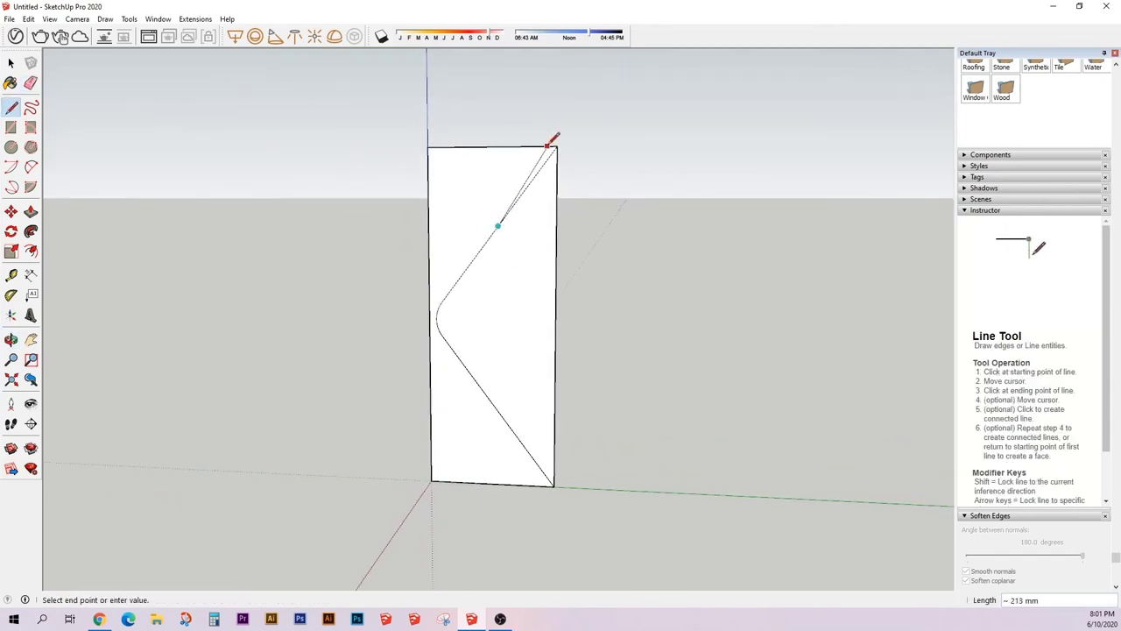
click(546, 145)
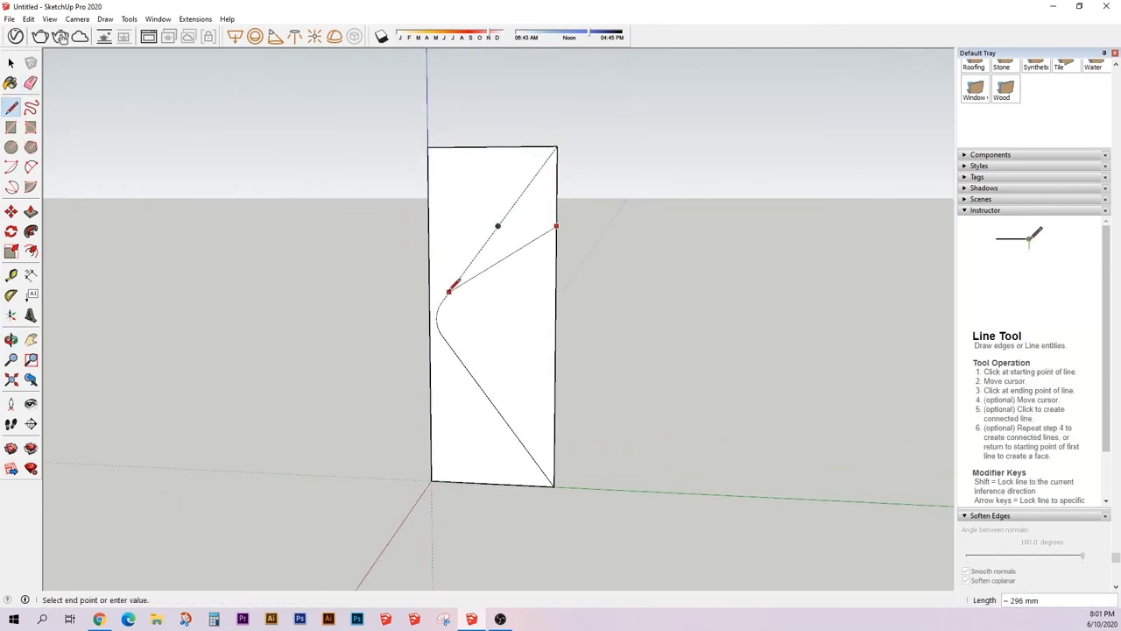
click(442, 335)
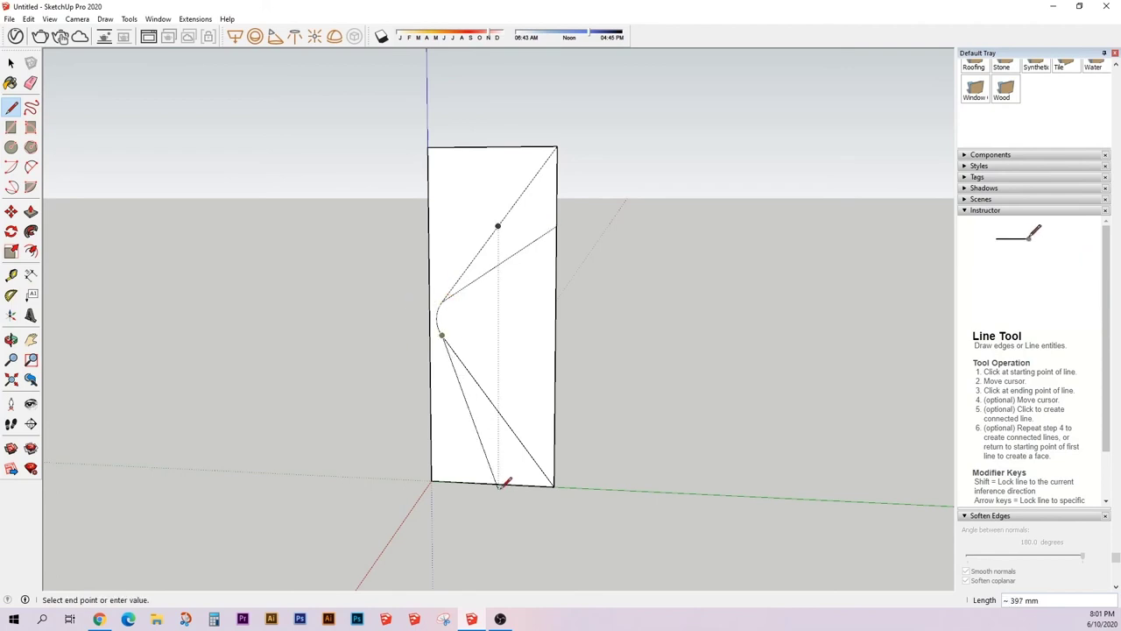
key(Escape)
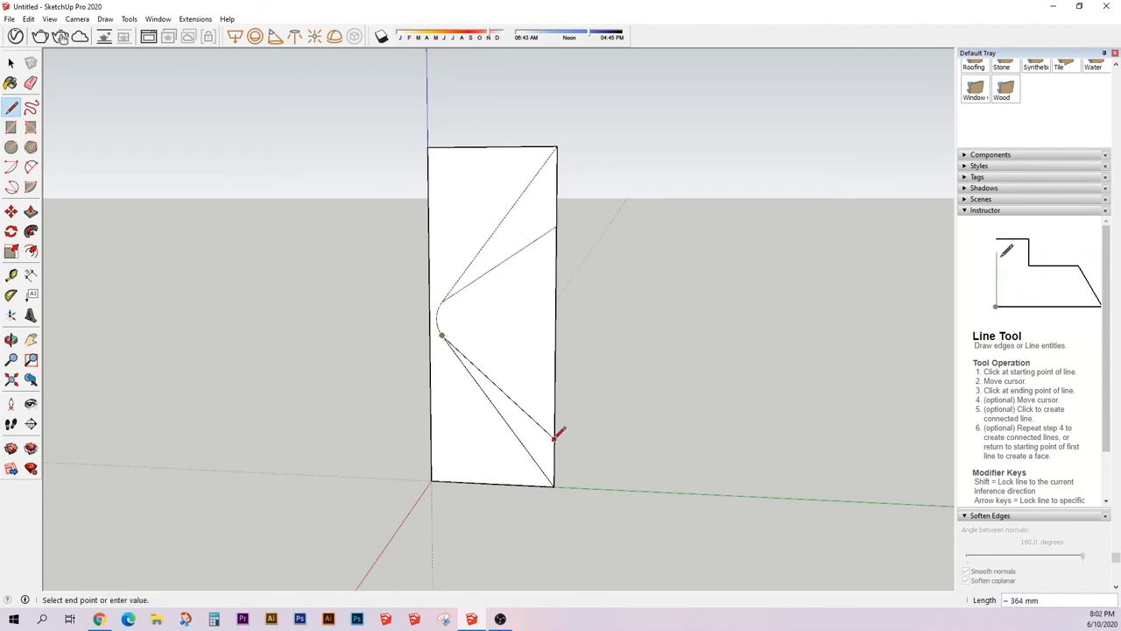
click(557, 147)
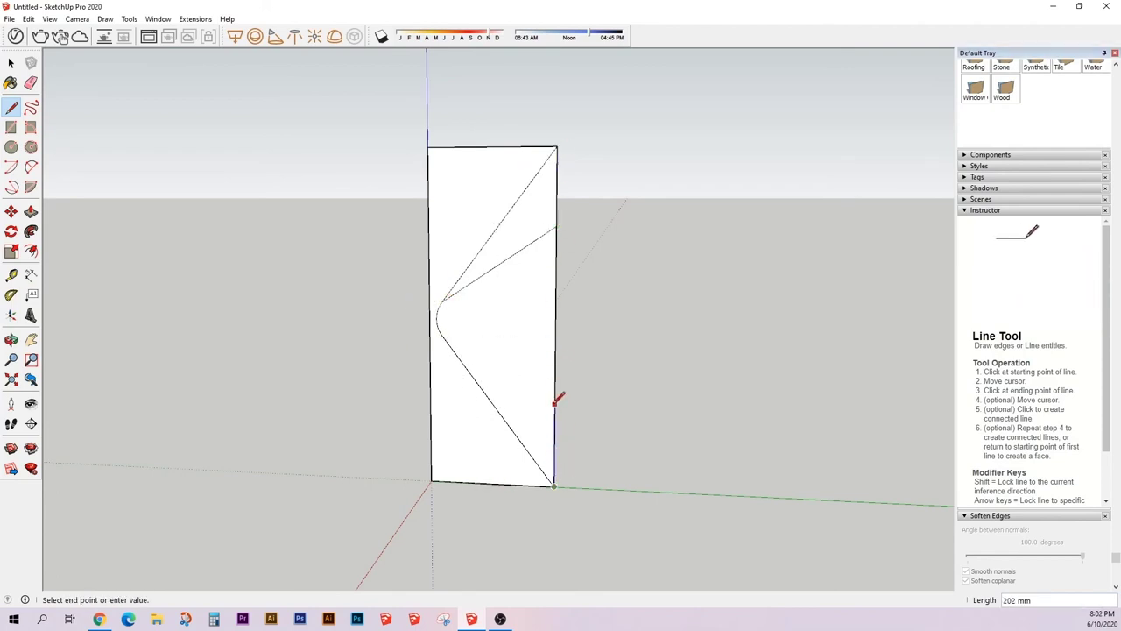
text(80)
key(Return)
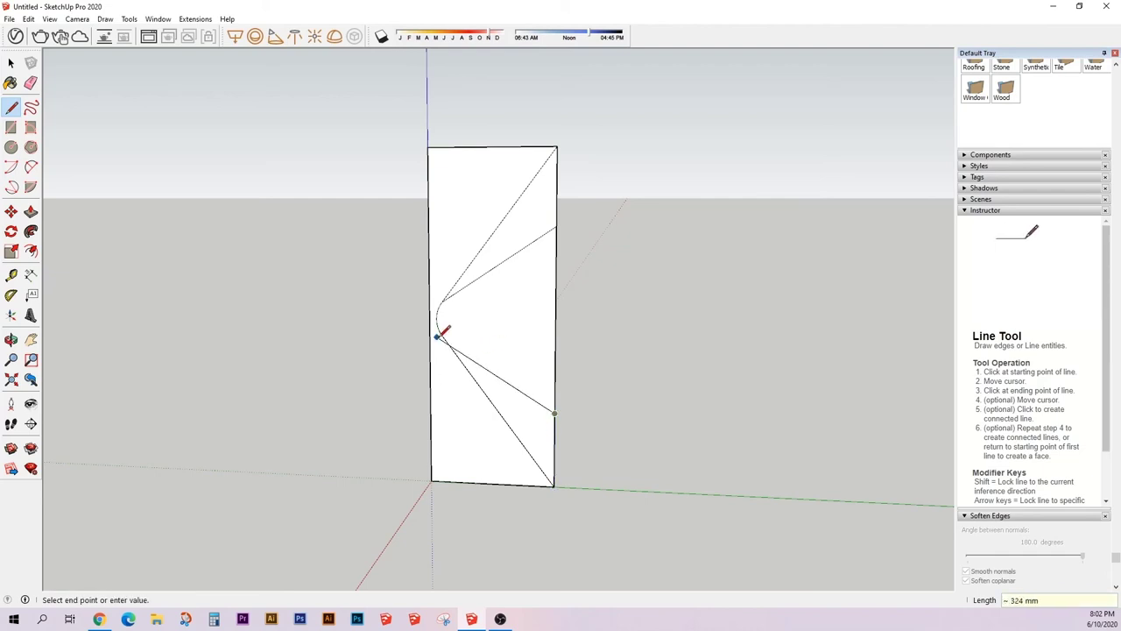
- Draw an arc from the panel's lower-right corner to the diagonal, then prepare to erase the straight right edge
key(a)
click(553, 484)
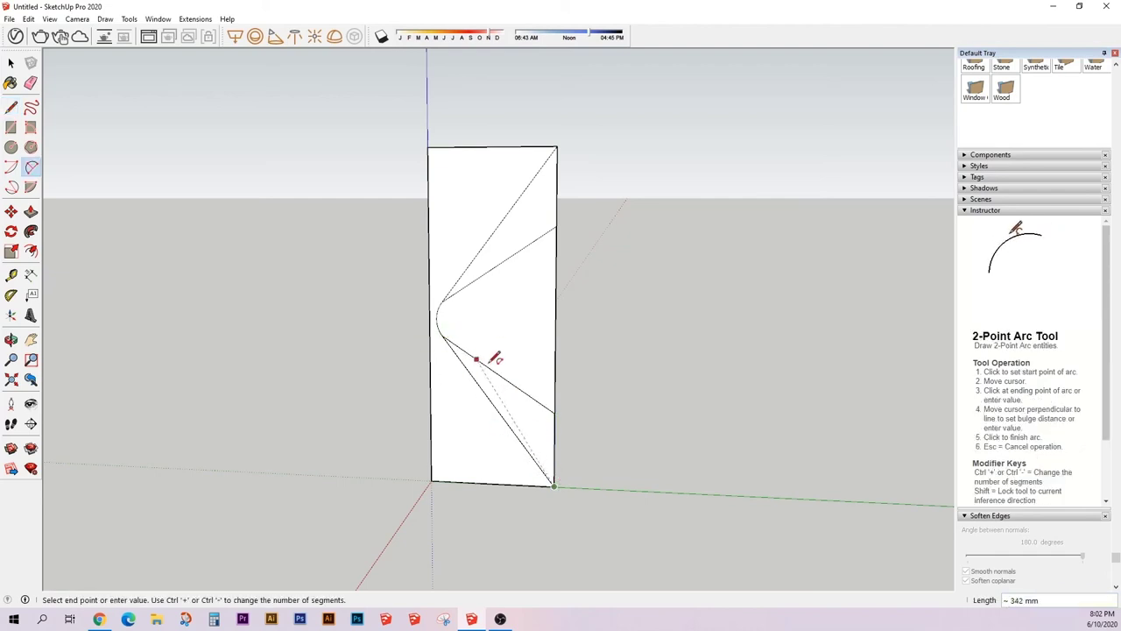
click(475, 359)
click(530, 393)
scroll(530, 394, up, 4)
scroll(474, 153, down, 4)
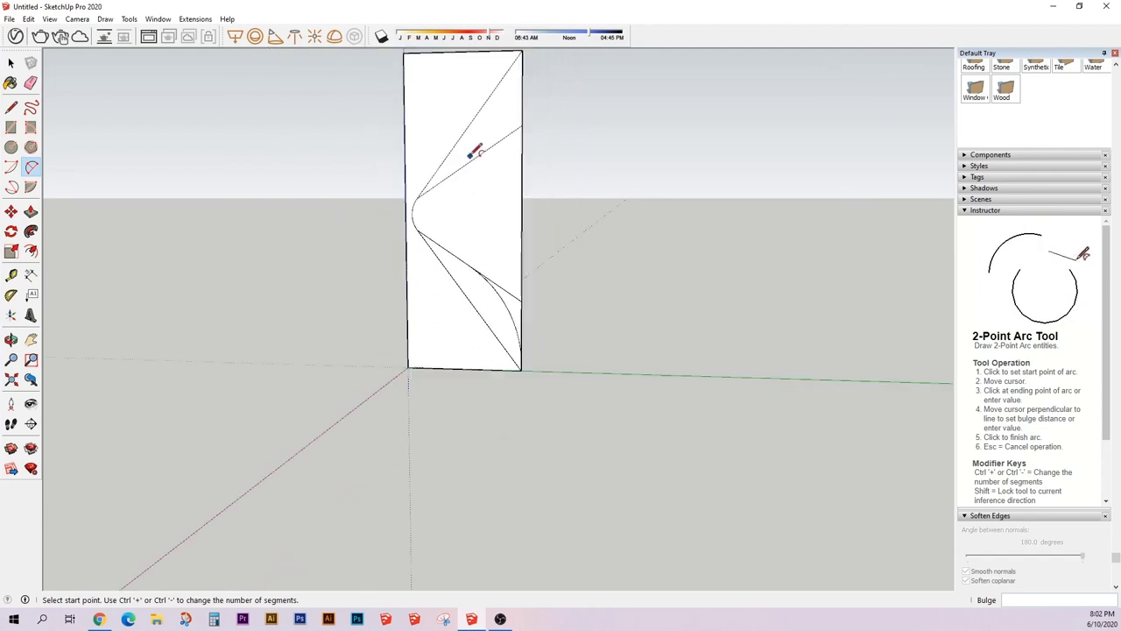
click(479, 150)
scroll(528, 169, up, 3)
key(Escape)
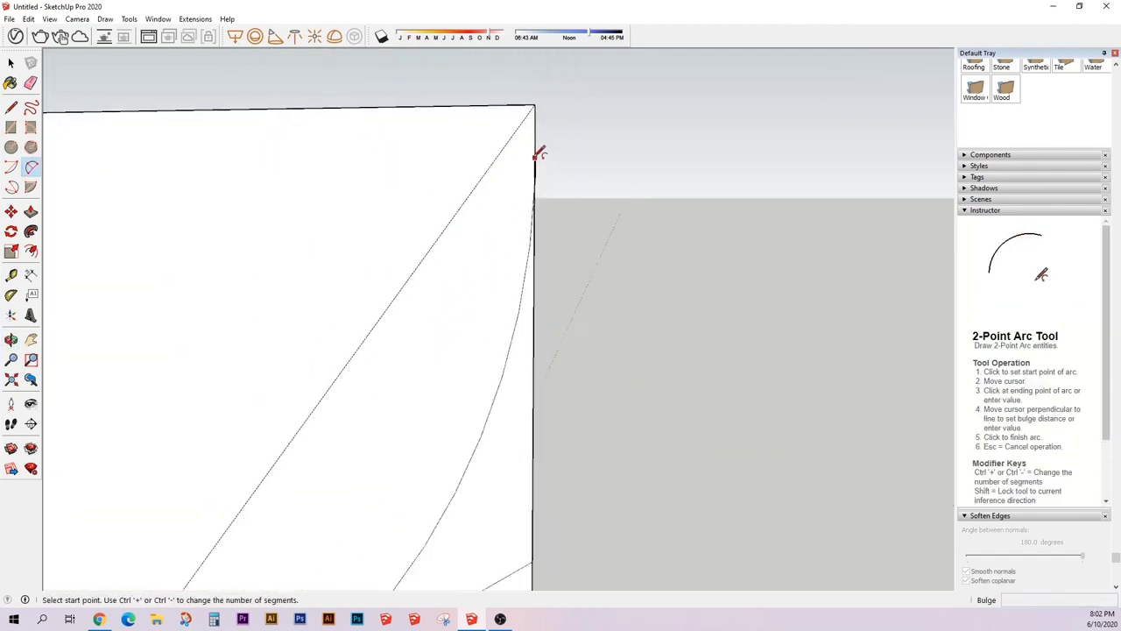
key(e)
scroll(539, 185, down, 1)
scroll(543, 196, up, 1)
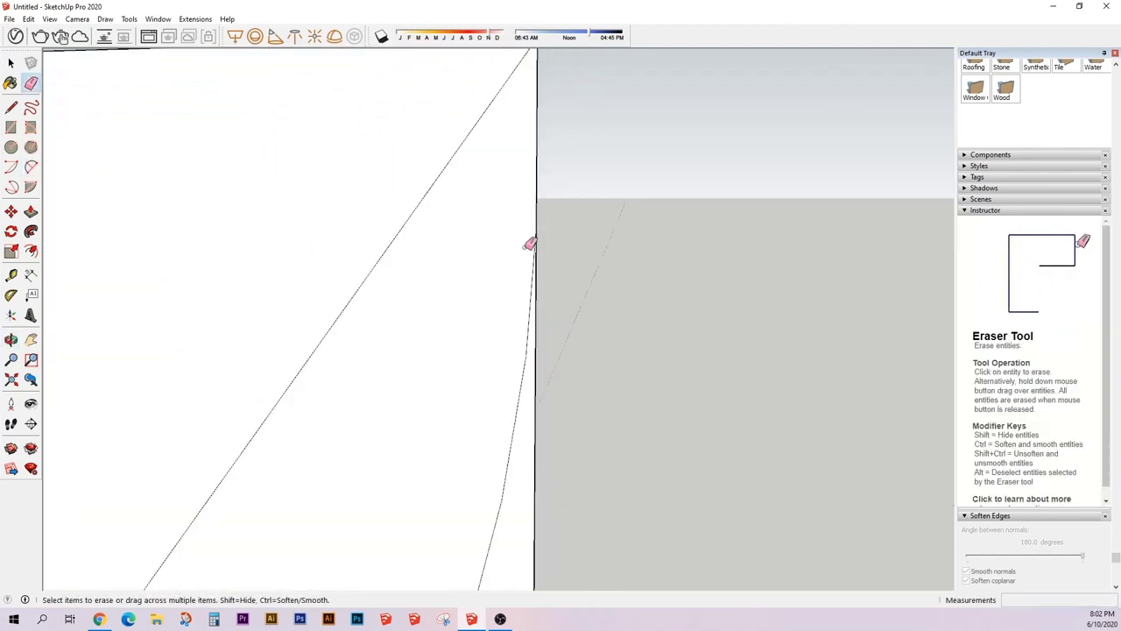
scroll(532, 325, down, 2)
scroll(532, 325, down, 3)
- Erase the straight lower-right edge of the panel and zoom in on the waist
click(544, 455)
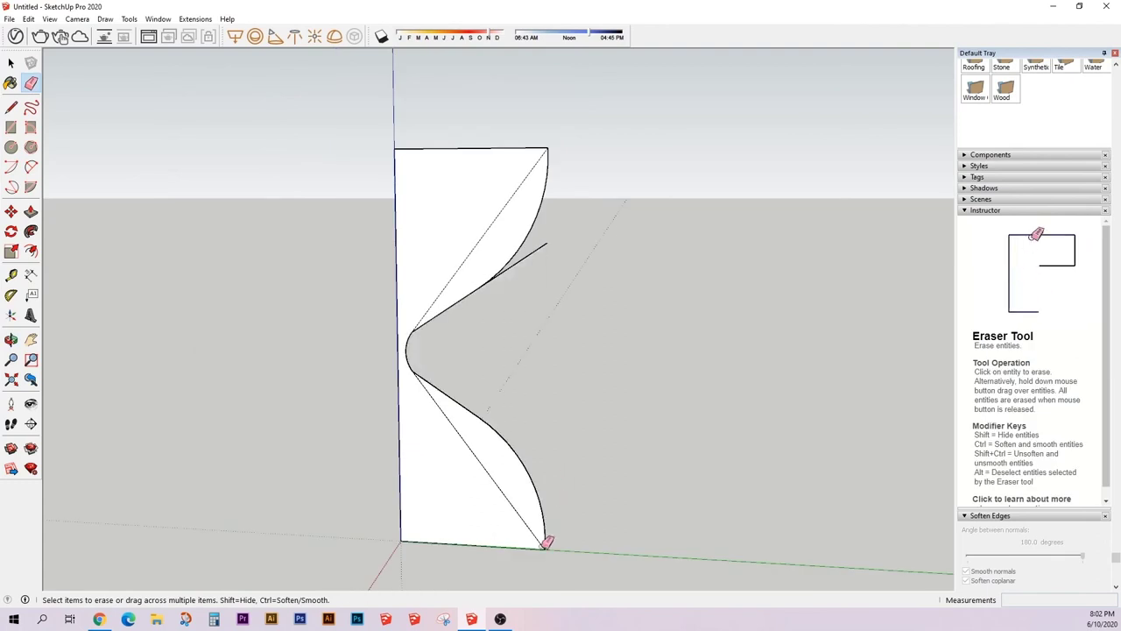
scroll(548, 535, up, 3)
scroll(555, 563, up, 1)
scroll(543, 485, down, 1)
middle_drag(544, 434, 443, 353)
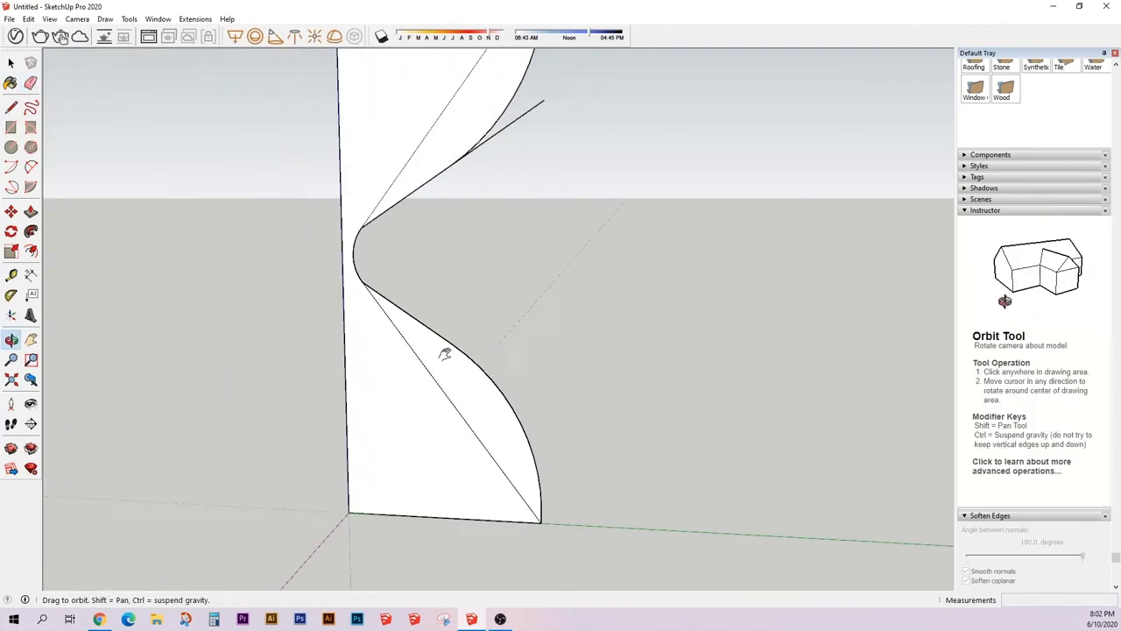
scroll(400, 292, up, 2)
scroll(376, 368, up, 2)
key(s)
- Remove the thin guide line above the waist after trial lines and arcs
key(l)
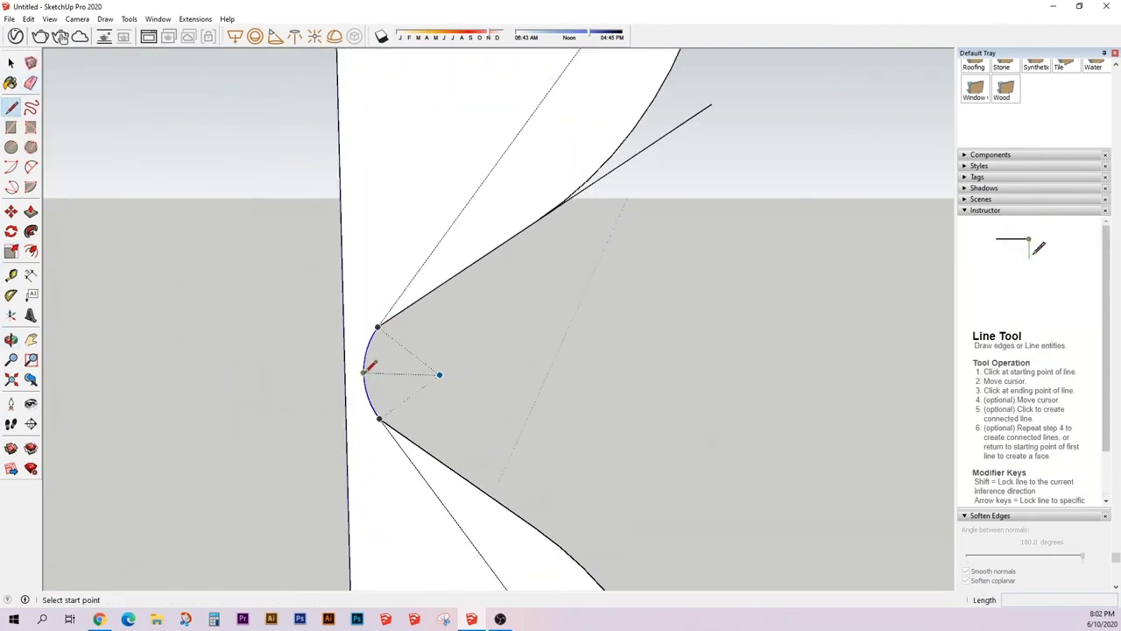
click(368, 368)
click(367, 348)
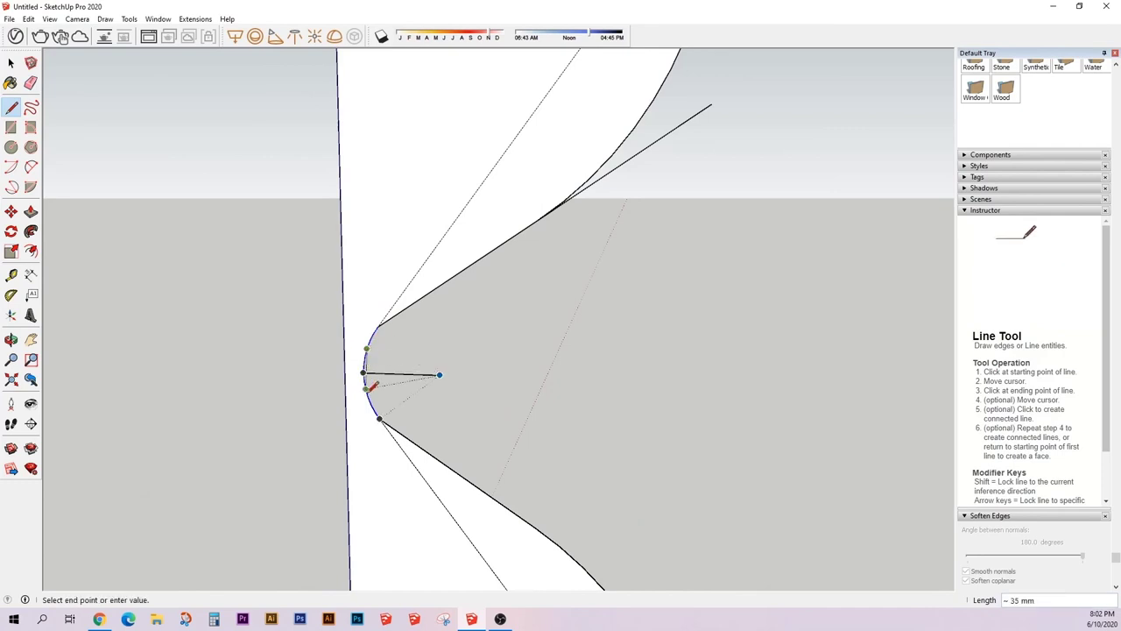
key(Escape)
key(a)
click(378, 326)
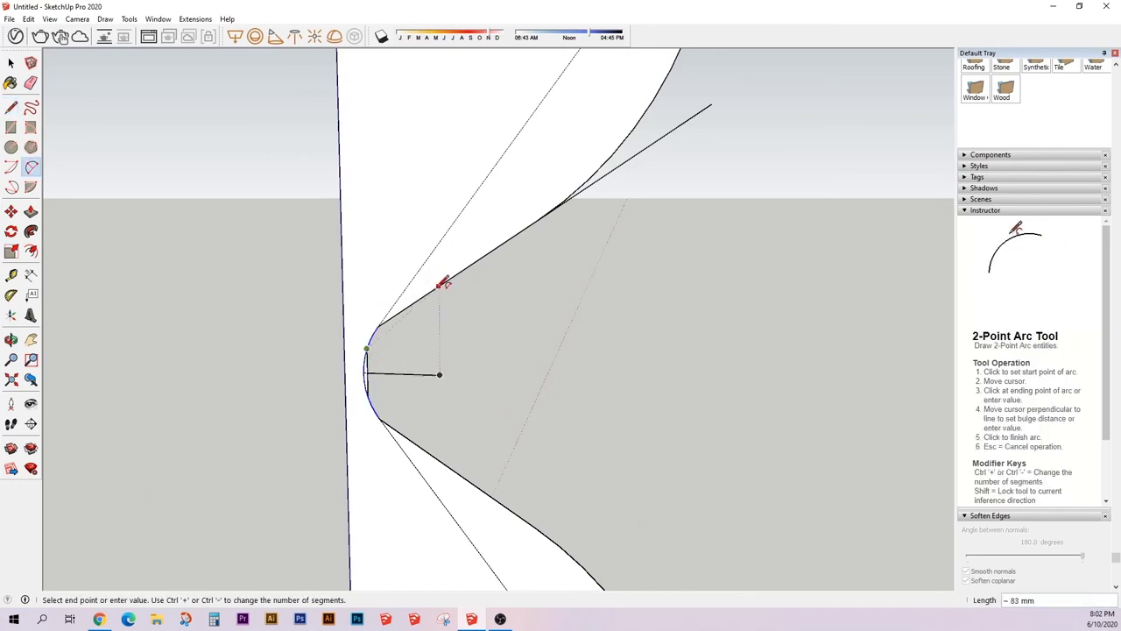
click(437, 287)
key(Escape)
key(e)
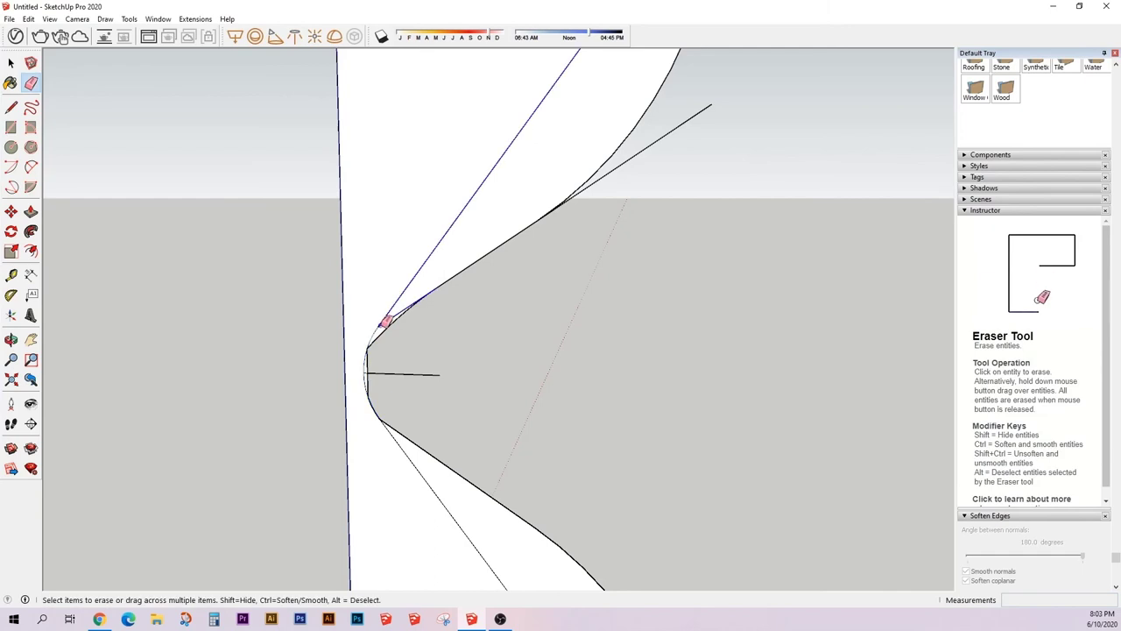
click(383, 322)
key(ctrl+z)
click(378, 328)
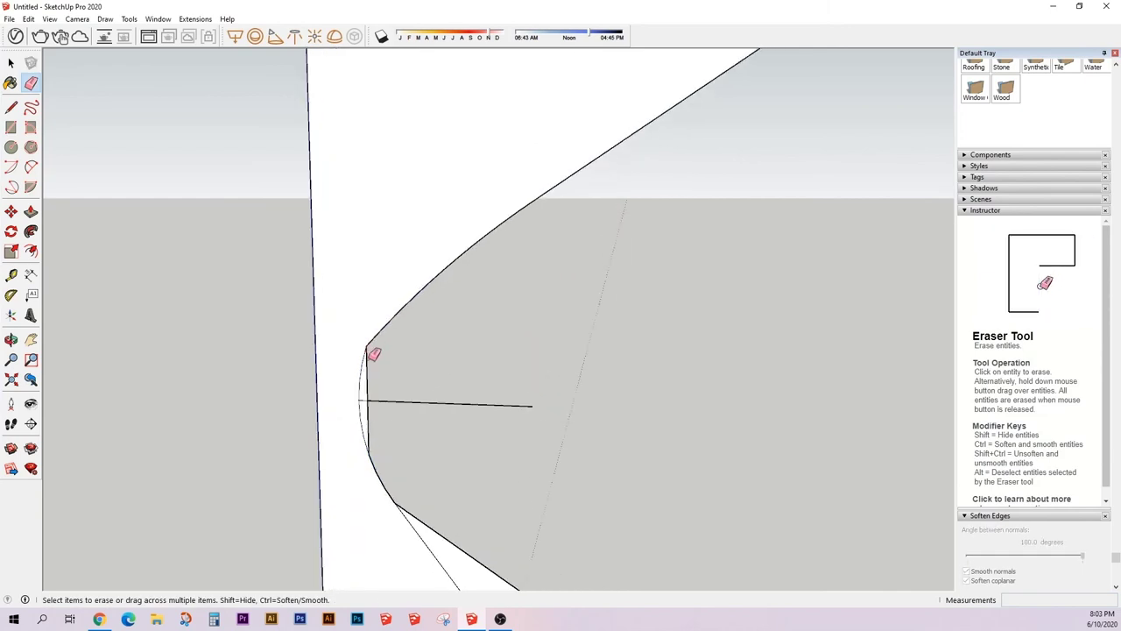
- Draw a tangent arc from the lower curve to the upper waist vertex and erase the leftover pieces
middle_drag(378, 330, 395, 399)
key(l)
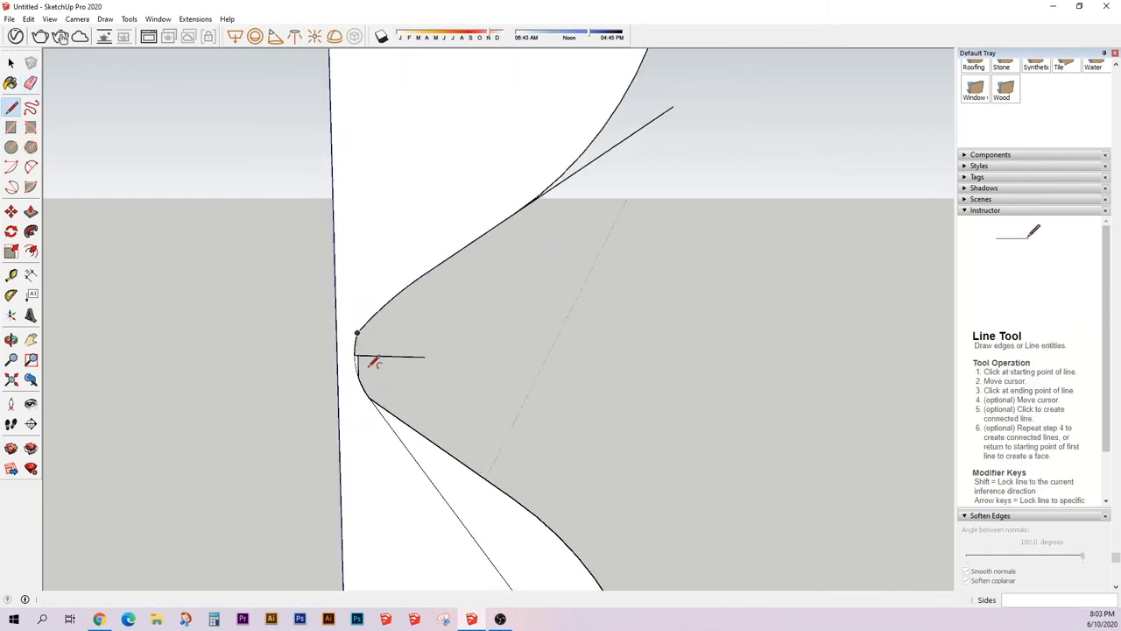
key(a)
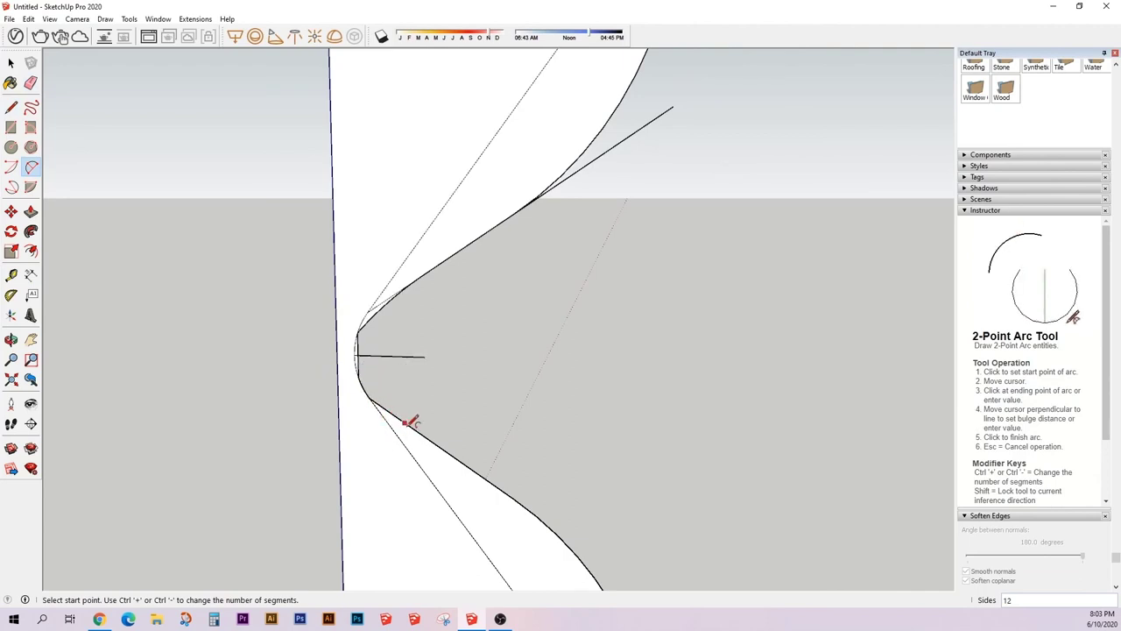
click(425, 436)
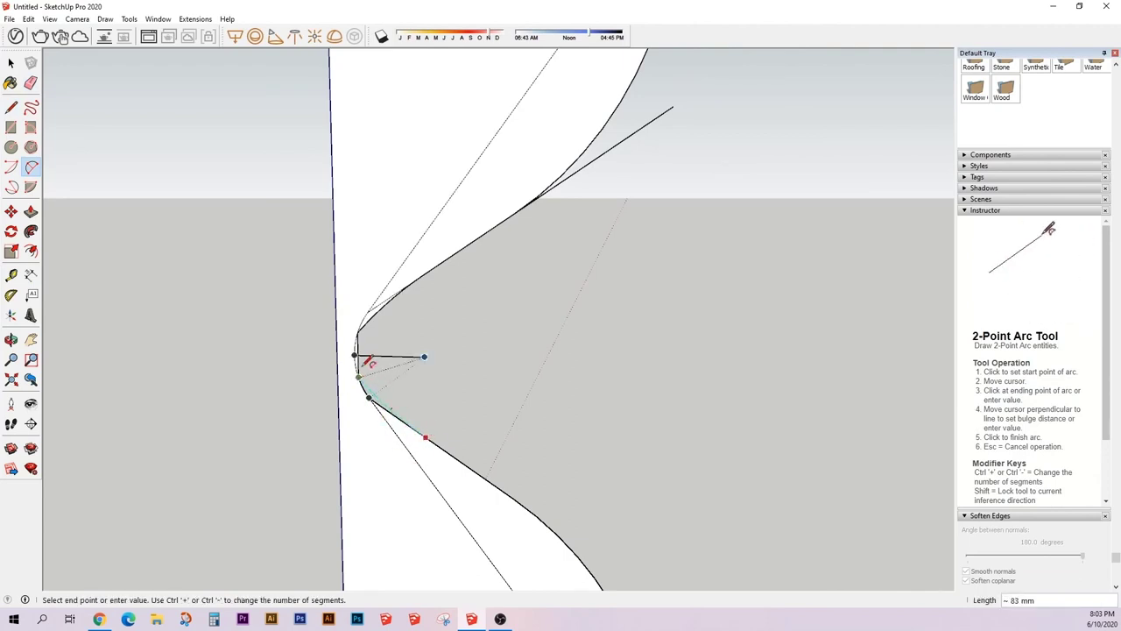
click(404, 286)
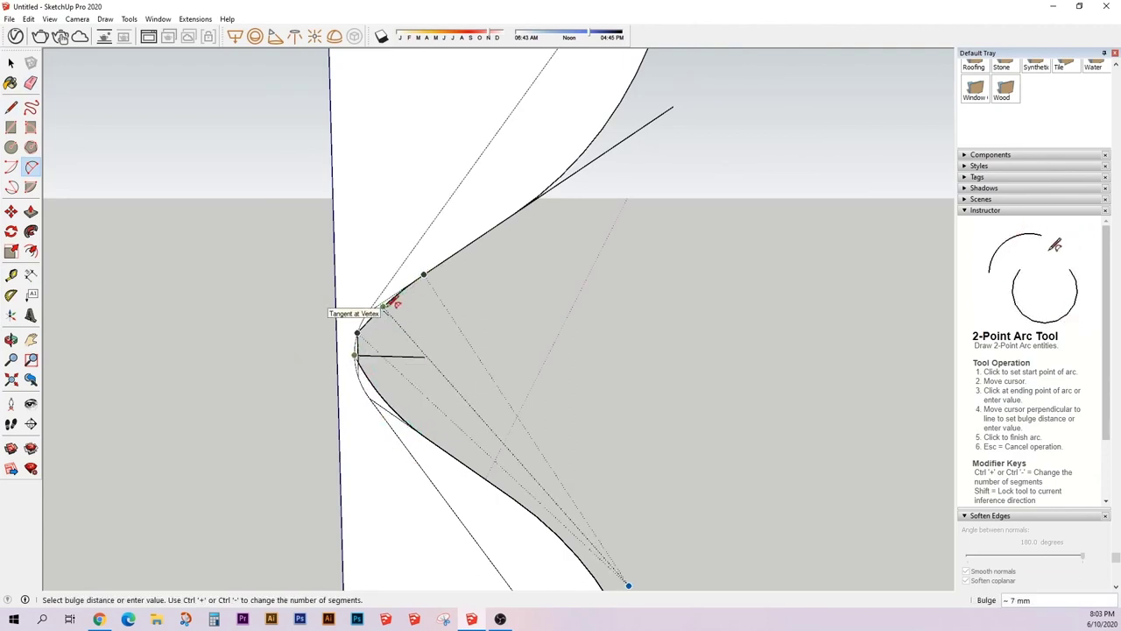
click(363, 331)
key(e)
drag(364, 325, 357, 362)
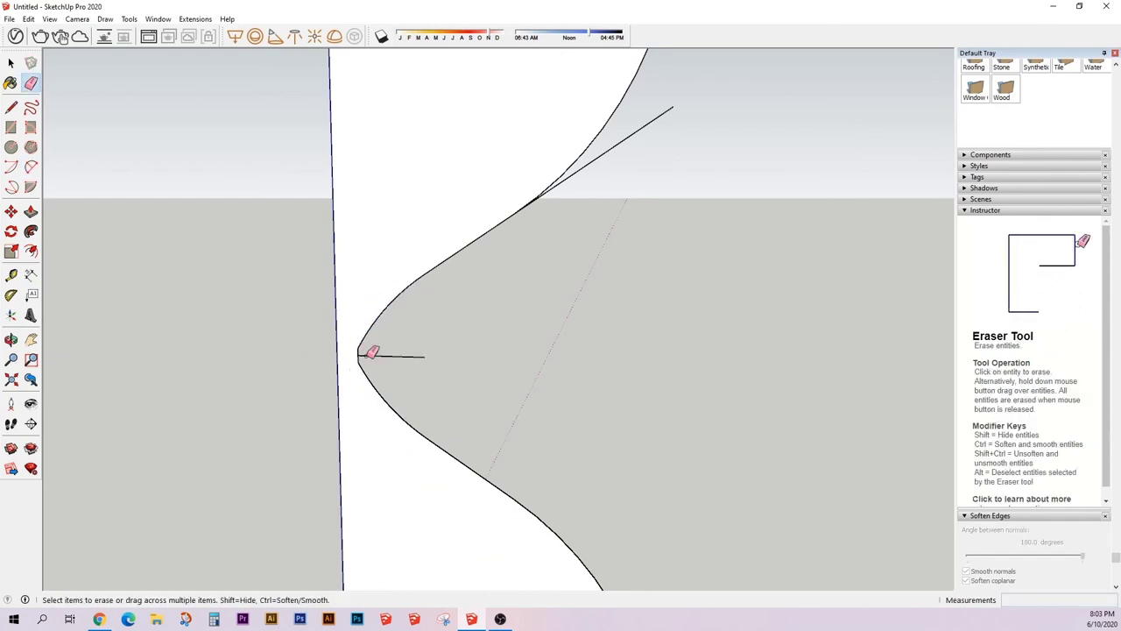
- Re-round the waist tip with a short arc across it
scroll(363, 350, up, 2)
key(a)
click(356, 341)
click(356, 362)
scroll(353, 345, up, 3)
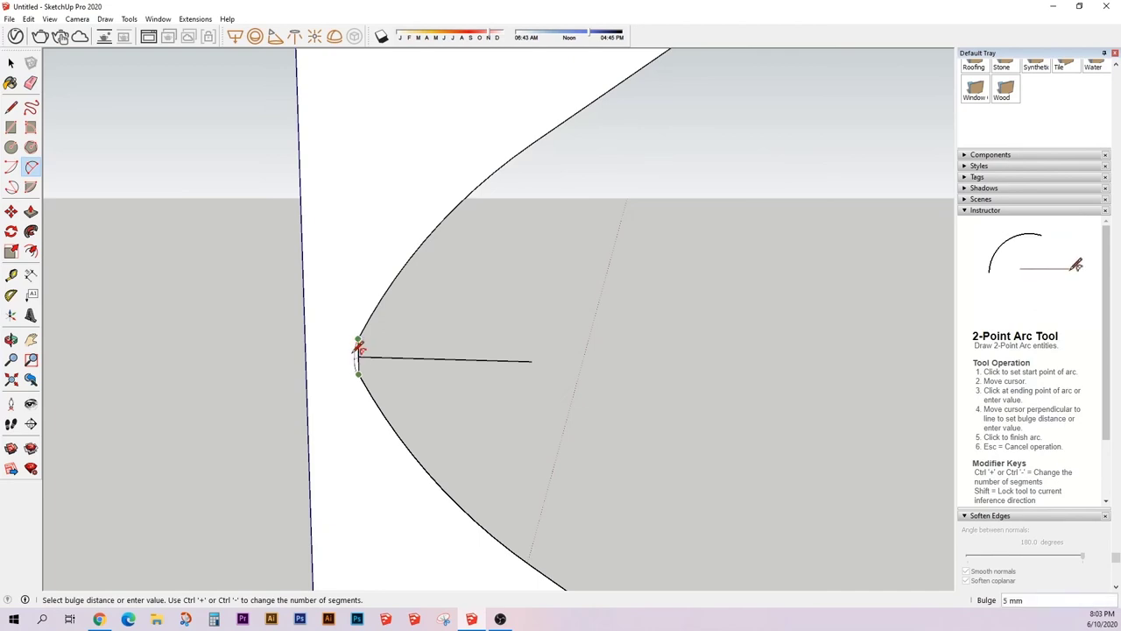
scroll(358, 349, up, 2)
- Orbit around the waist and trial another arc along the waist curve, then cancel it
key(e)
mouse_move(376, 358)
middle_down()
mouse_move(533, 352)
mouse_move(430, 368)
middle_up()
scroll(428, 360, up, 2)
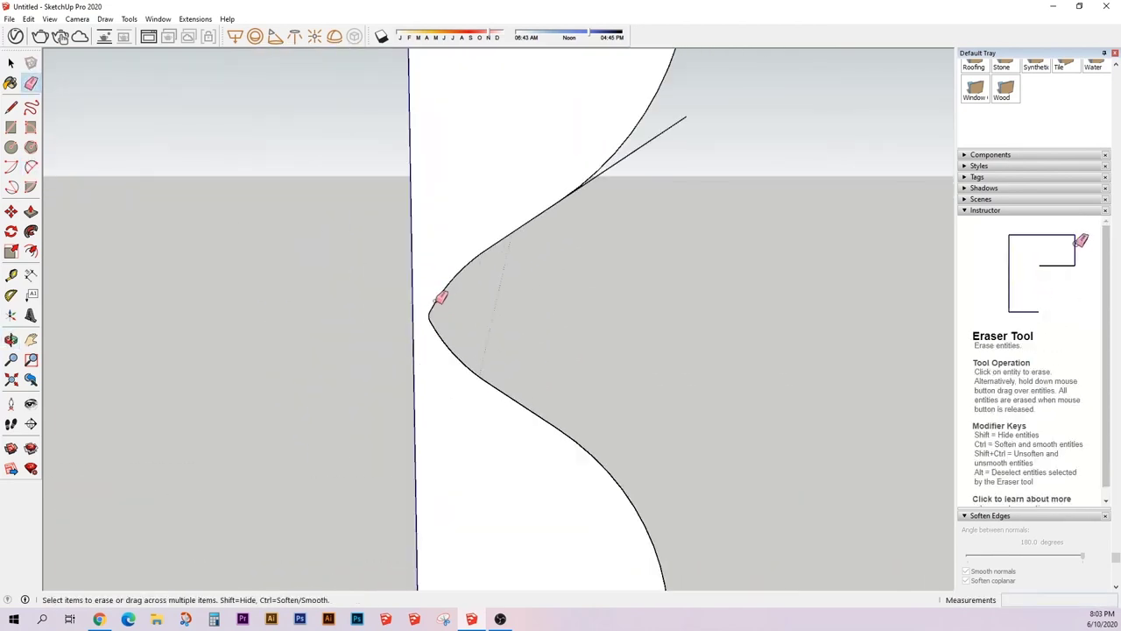
key(a)
click(438, 296)
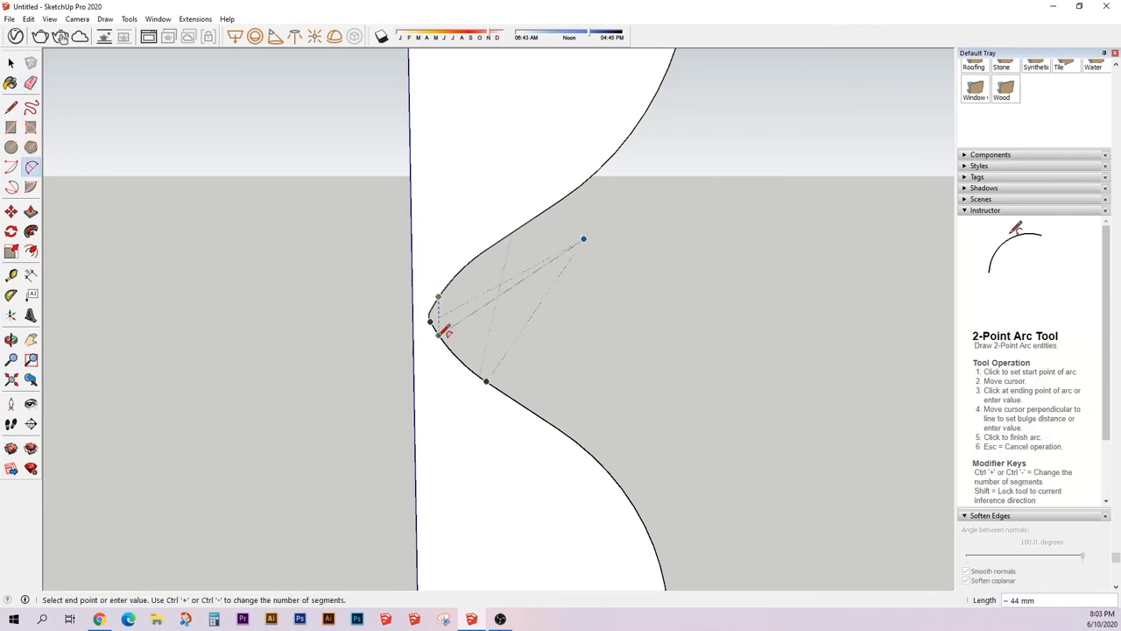
click(439, 335)
key(e)
scroll(438, 325, up, 1)
- Select the profile's outline edges and paste a copy beside the original
scroll(464, 368, down, 4)
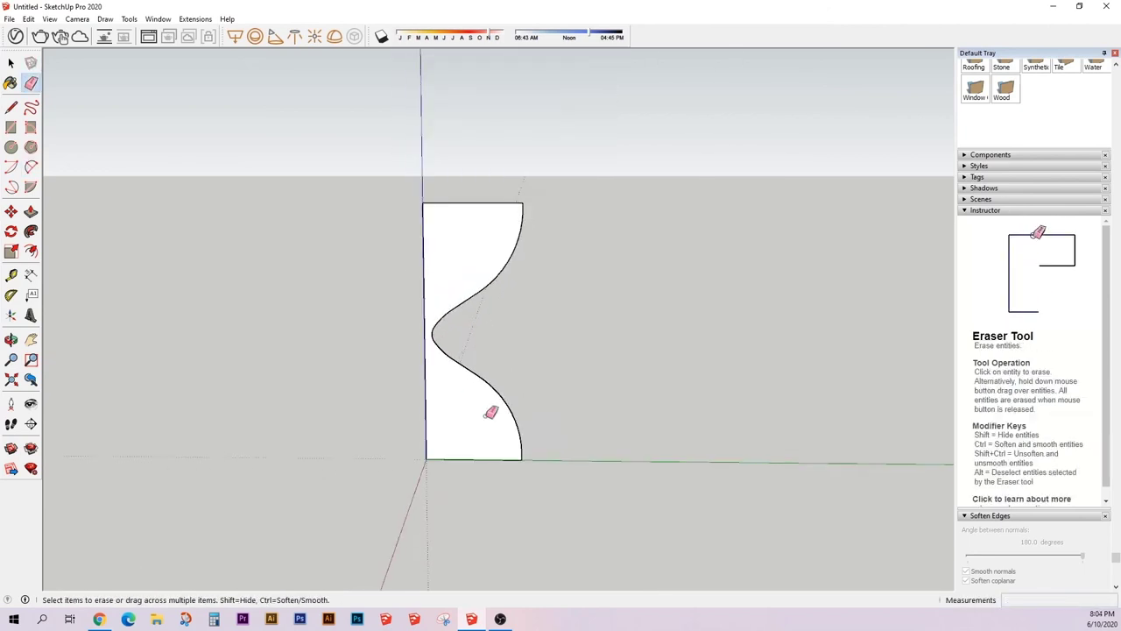
scroll(440, 358, up, 4)
scroll(440, 357, down, 3)
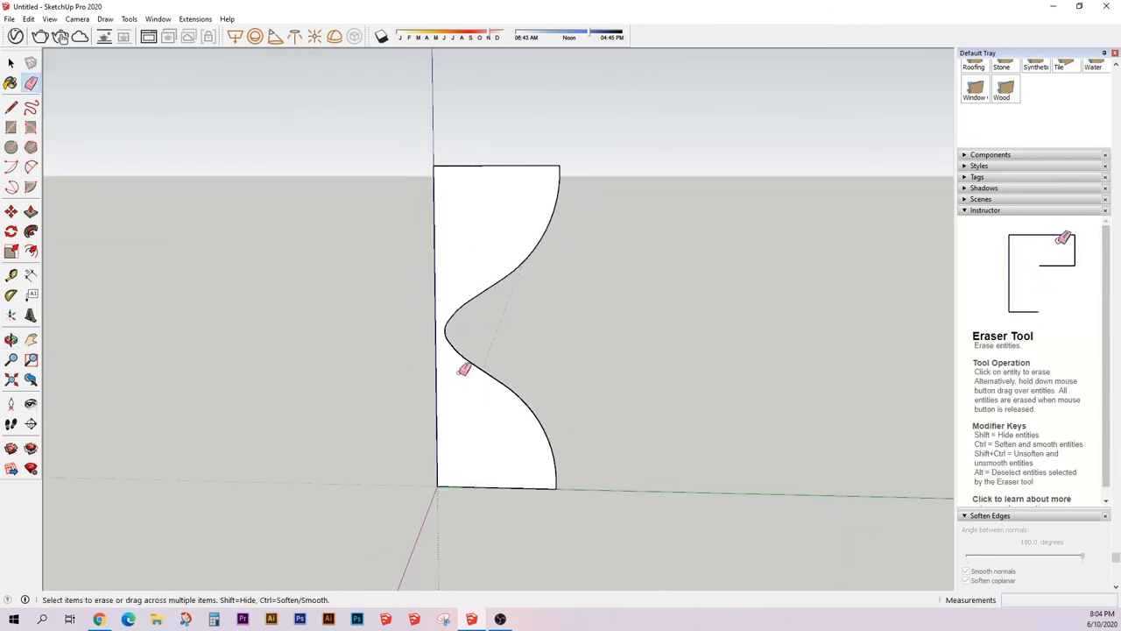
scroll(445, 300, up, 3)
scroll(446, 300, down, 4)
key(space)
double_click(431, 258)
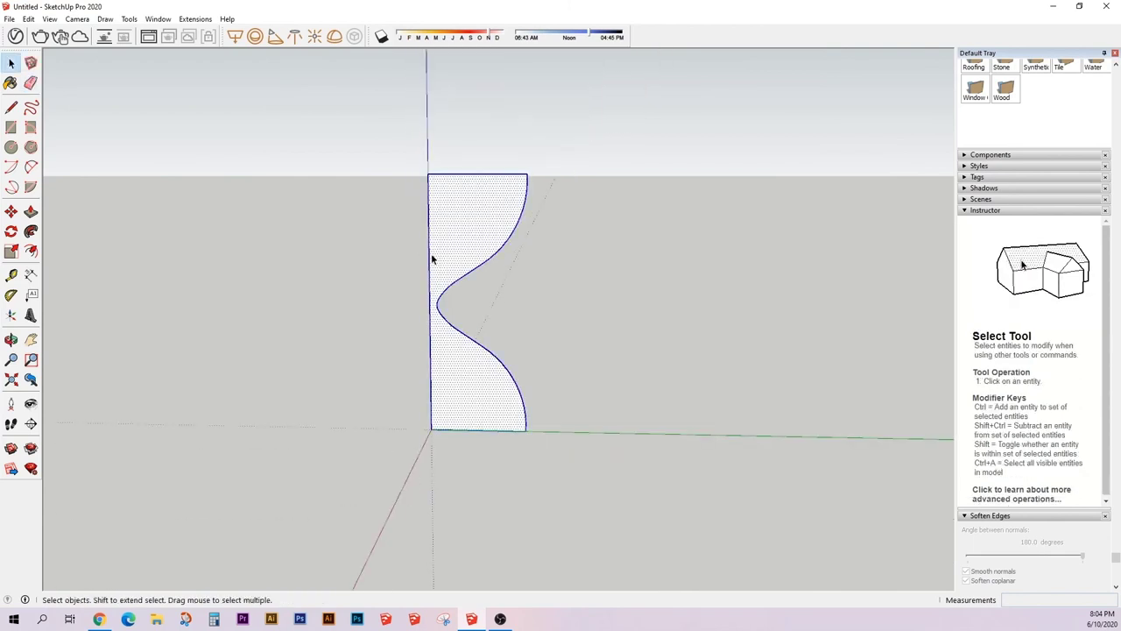
shift+click(431, 258)
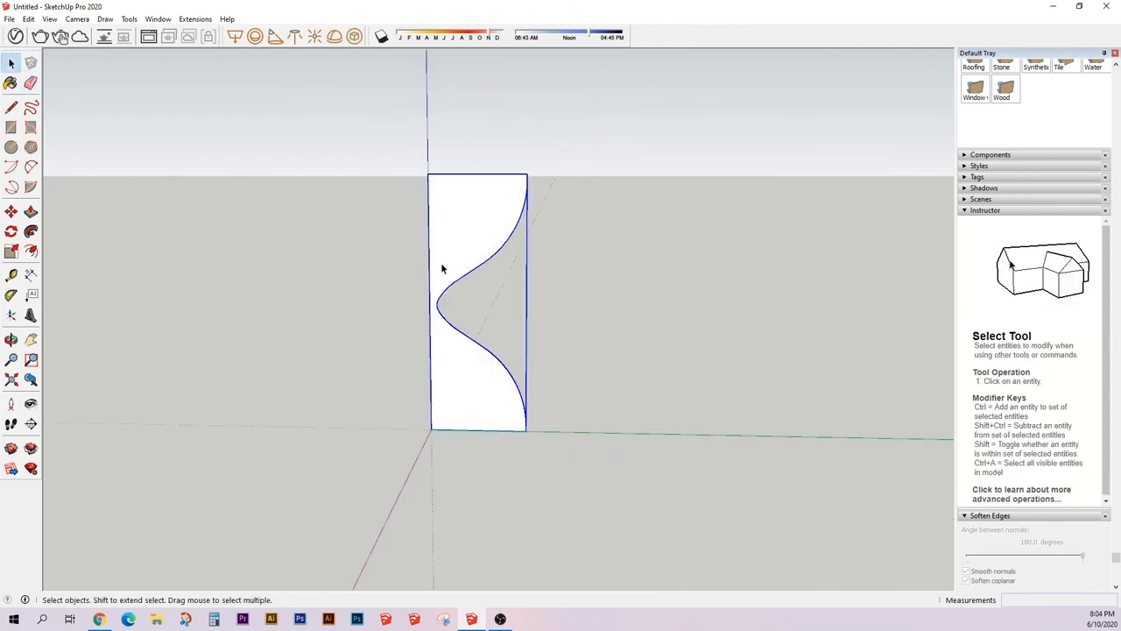
key(ctrl+v)
click(425, 430)
- Try offsetting the copied outline and its large curved face, cancelling the preview
scroll(426, 430, up, 1)
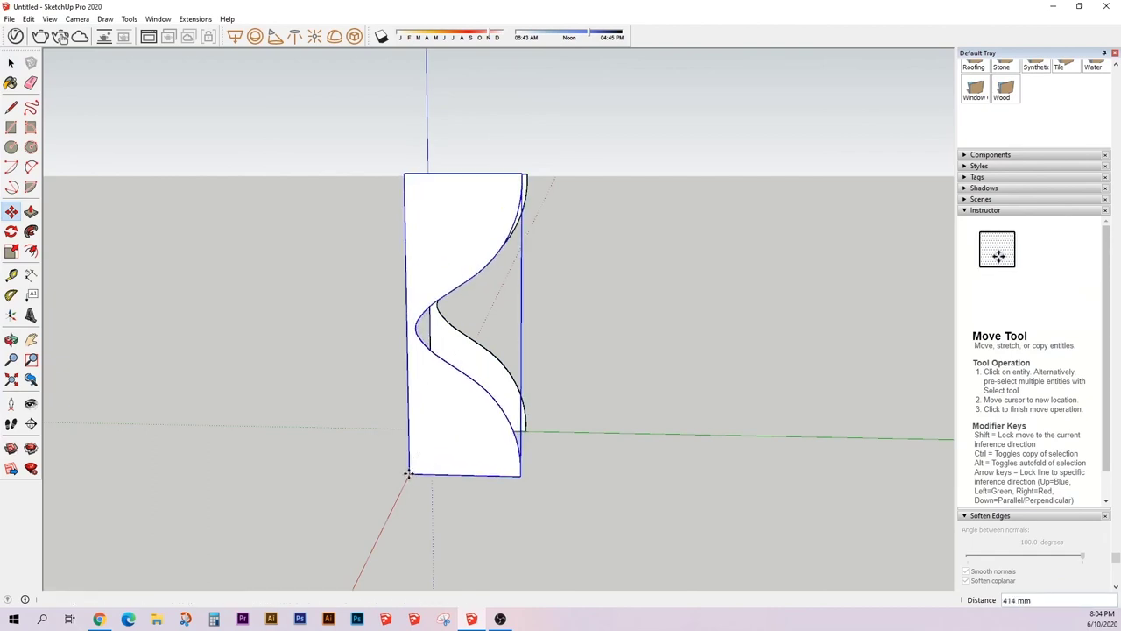
key(space)
key(f)
click(446, 438)
key(Escape)
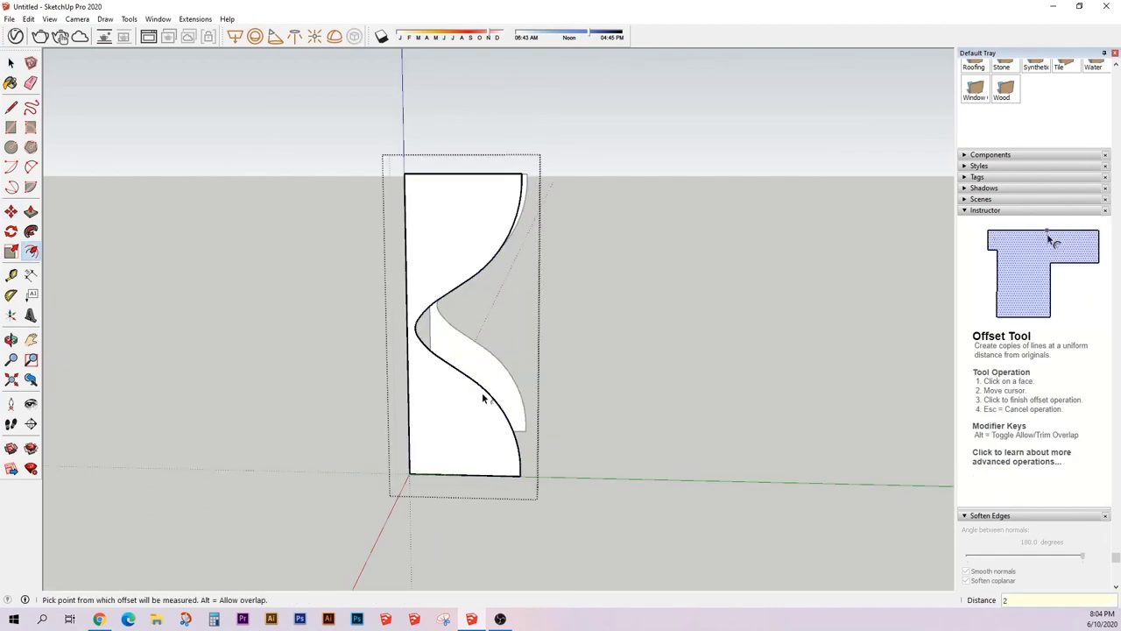
key(space)
click(462, 395)
key(f)
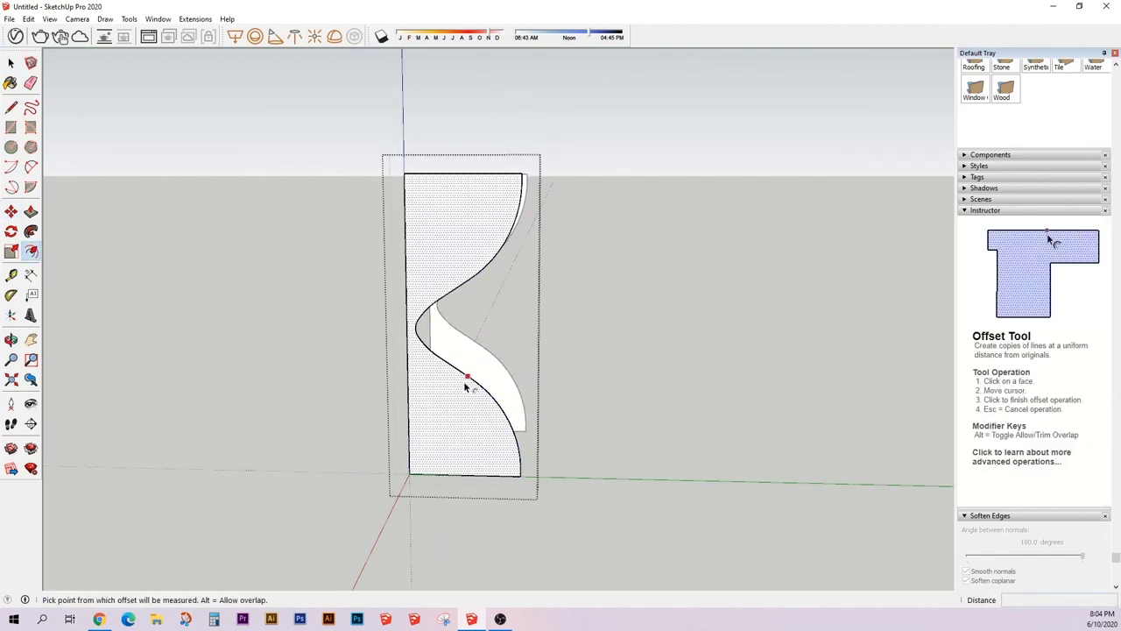
scroll(412, 368, up, 3)
scroll(405, 298, up, 1)
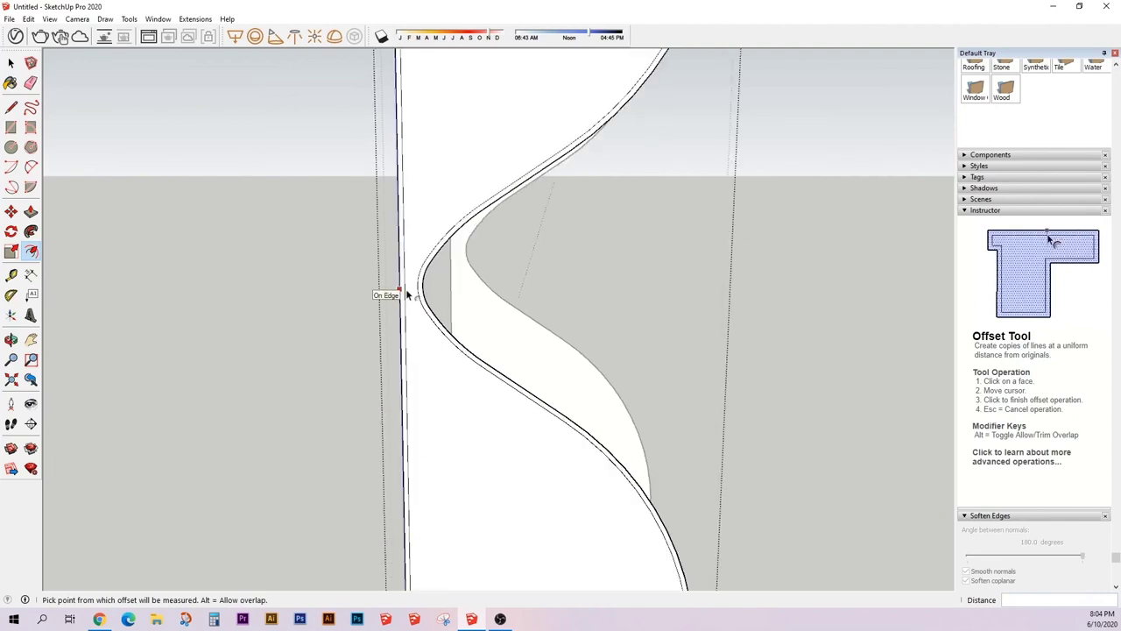
- Start a line on the panel's lower-left edge, then try and cancel an offset of the curved wall
key(l)
scroll(408, 396, down, 2)
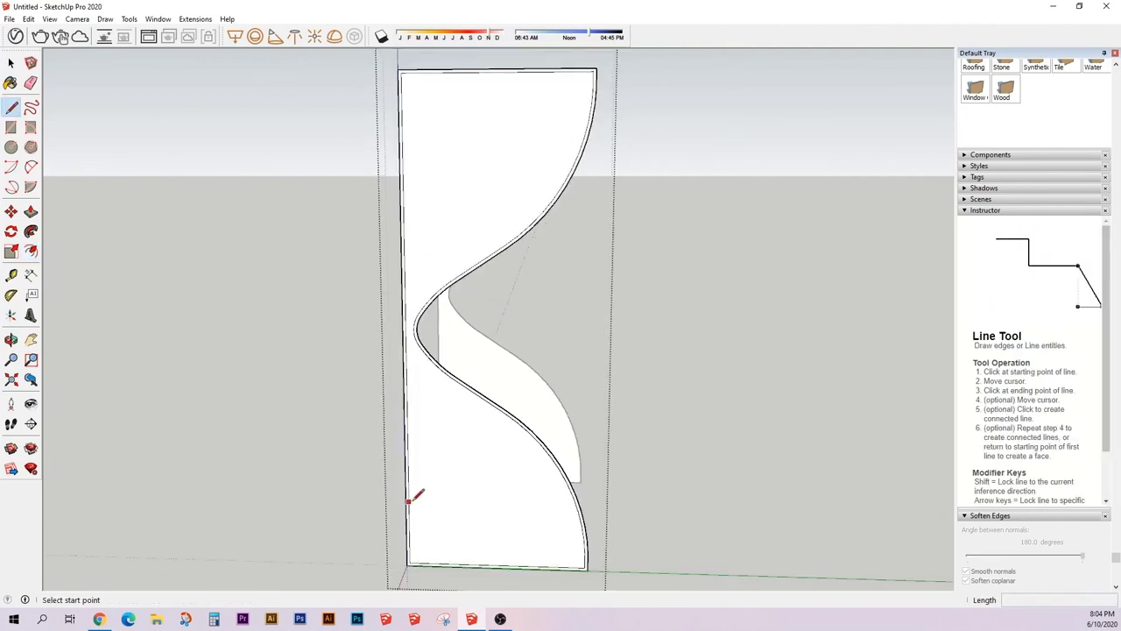
click(409, 462)
scroll(413, 322, up, 2)
scroll(412, 326, up, 1)
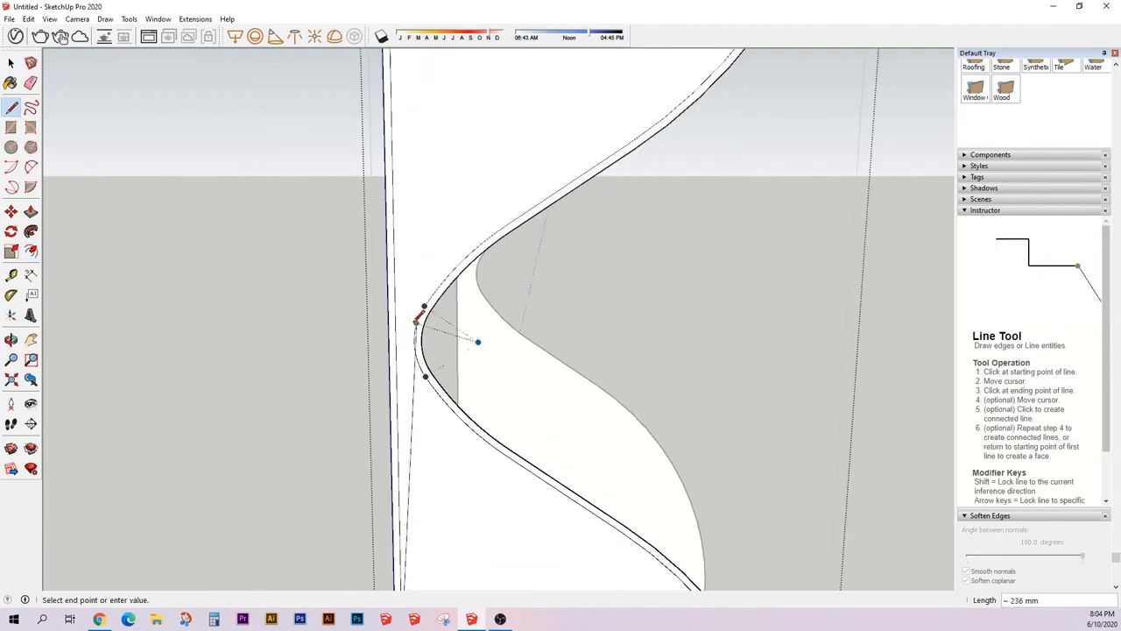
key(f)
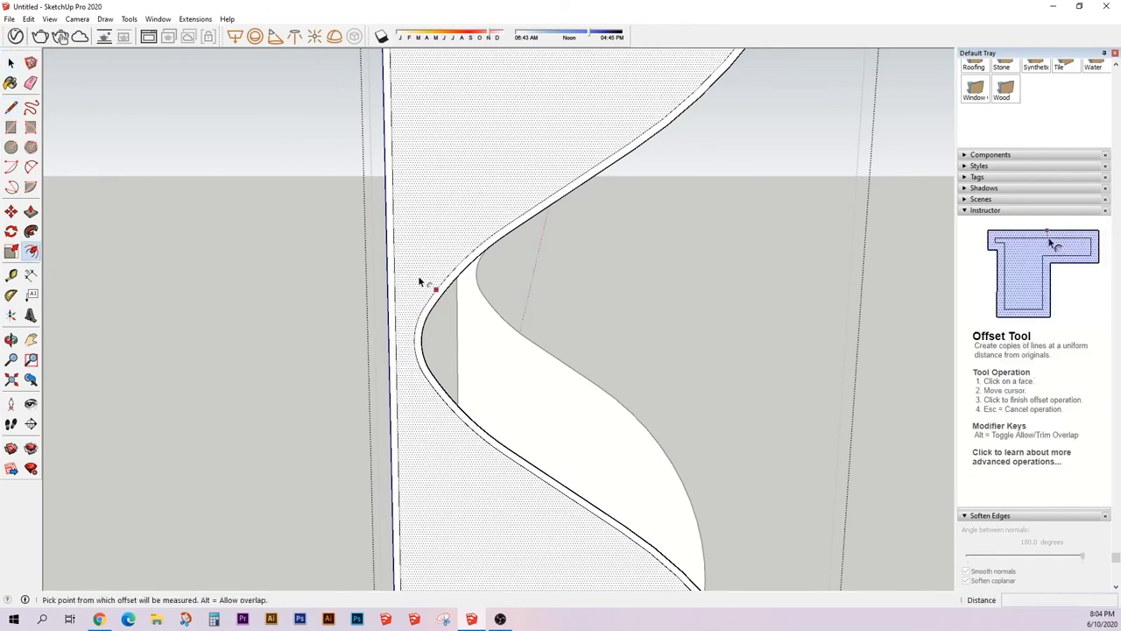
click(419, 281)
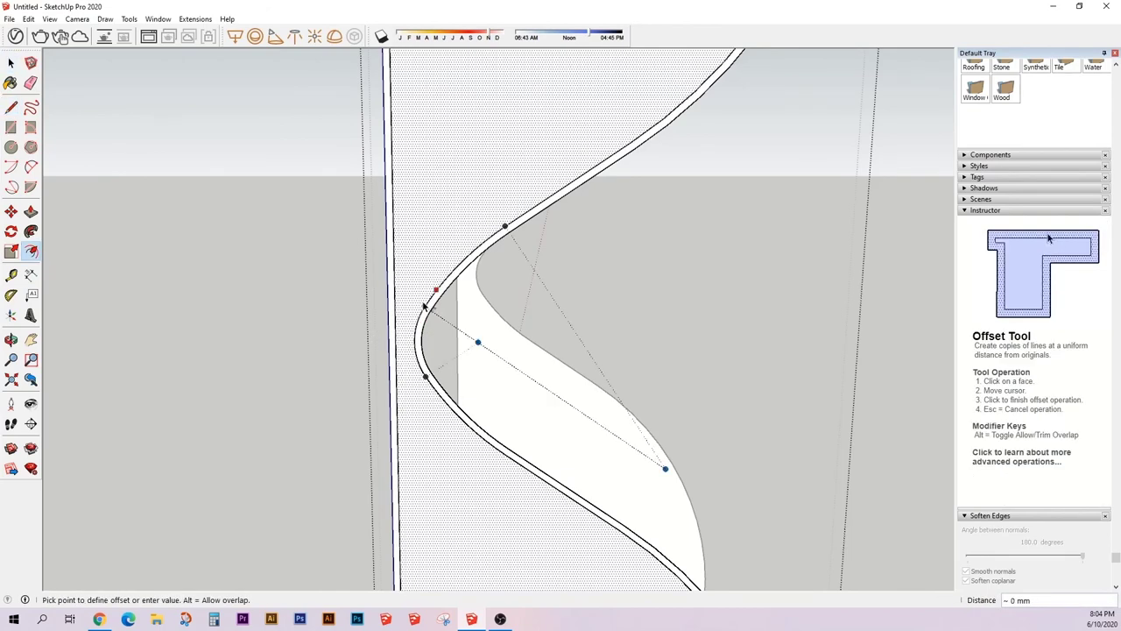
key(Escape)
- Start a line on the profile's left wall and pan up toward the upper bulb
key(l)
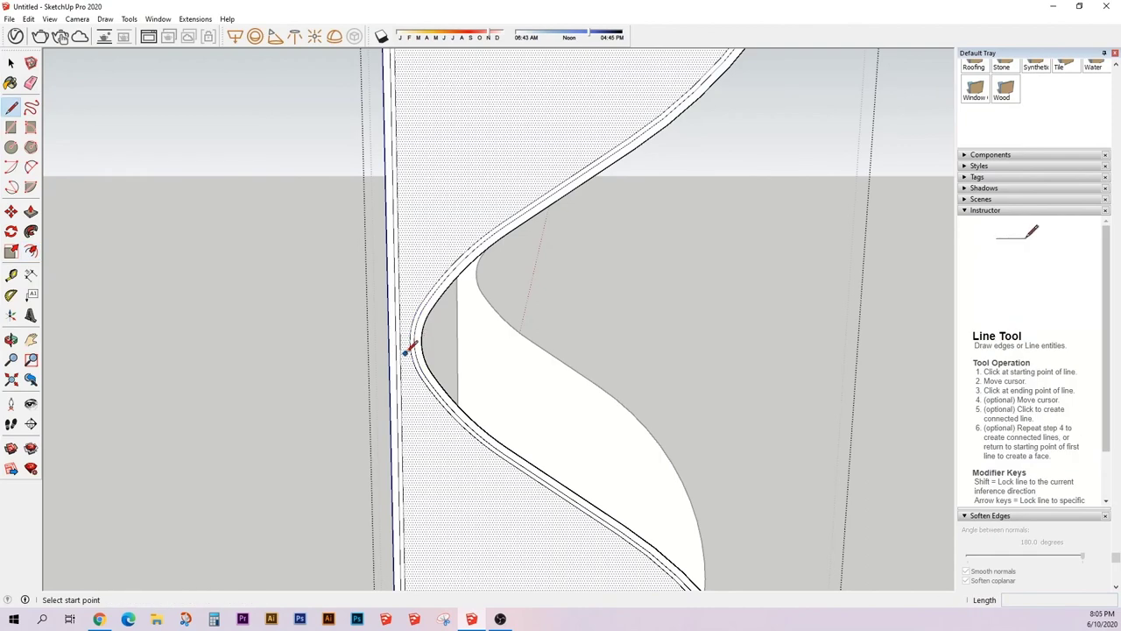
click(411, 354)
scroll(410, 343, up, 1)
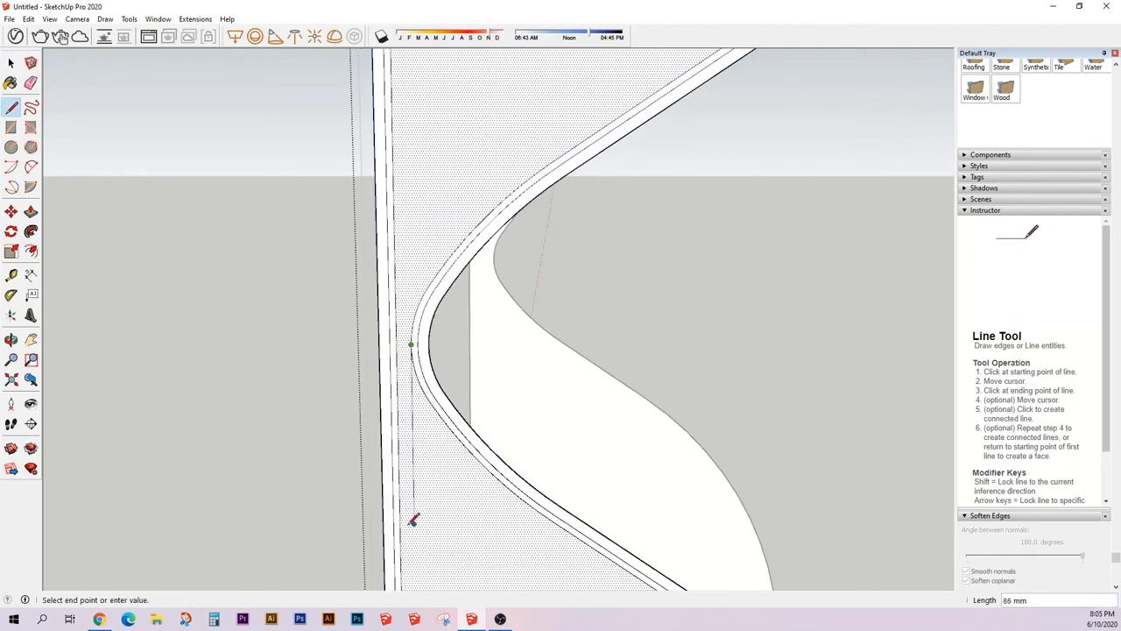
mouse_move(413, 519)
shift+middle_down()
mouse_move(408, 356)
mouse_move(579, 156)
mouse_move(569, 226)
shift+middle_up()
- Finish the horizontal line across the upper bulb and test a trial 2-Point Arc
click(629, 151)
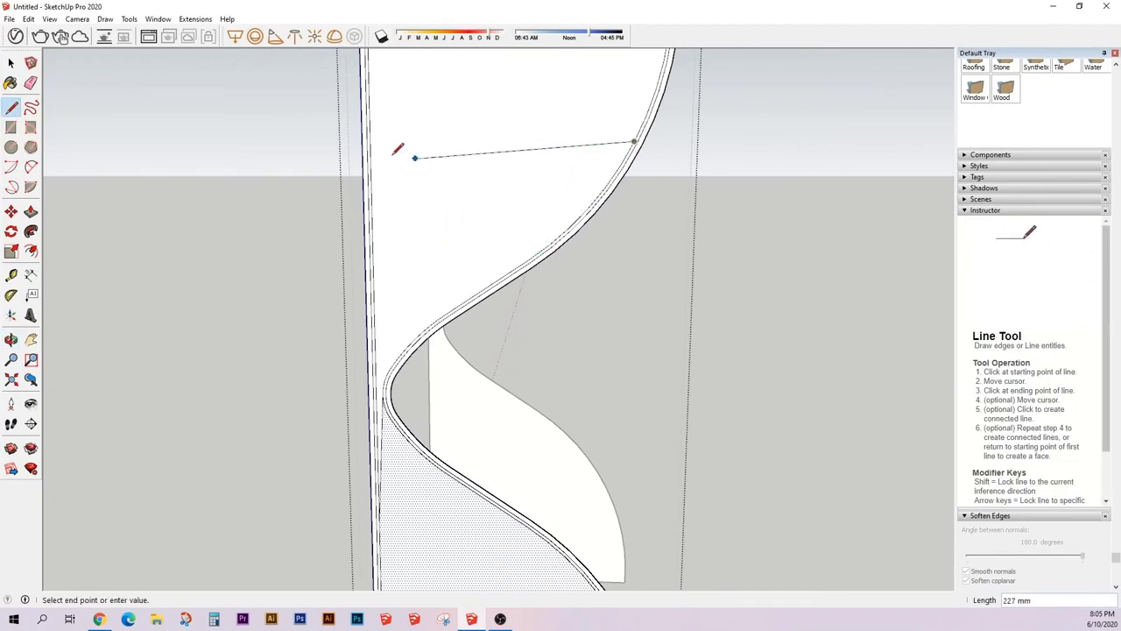
click(368, 145)
key(a)
middle_drag(388, 155, 371, 257)
scroll(377, 280, up, 1)
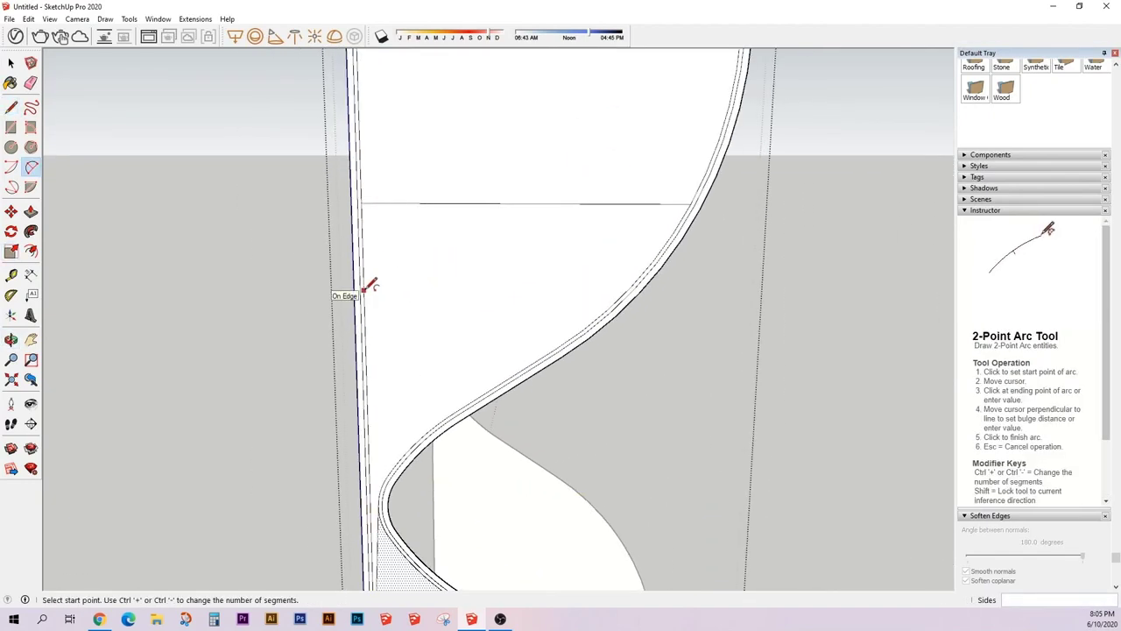
click(363, 290)
click(450, 275)
key(Escape)
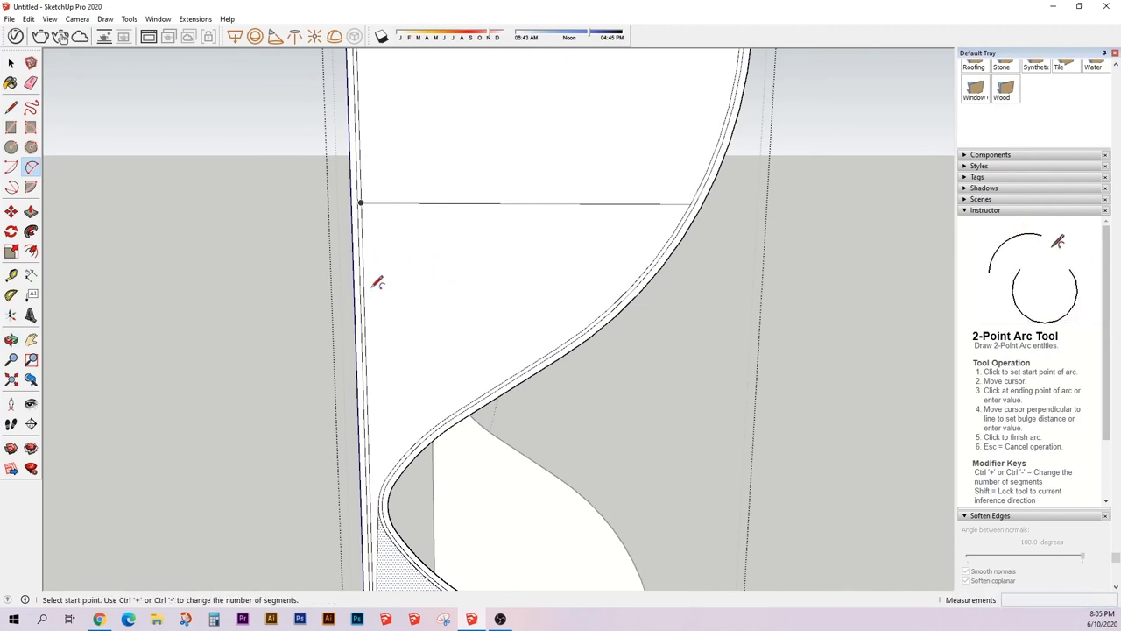
- Draw two joined sand arcs from the left wall to the glass wall of the upper bulb
click(363, 291)
click(477, 255)
click(441, 280)
click(476, 257)
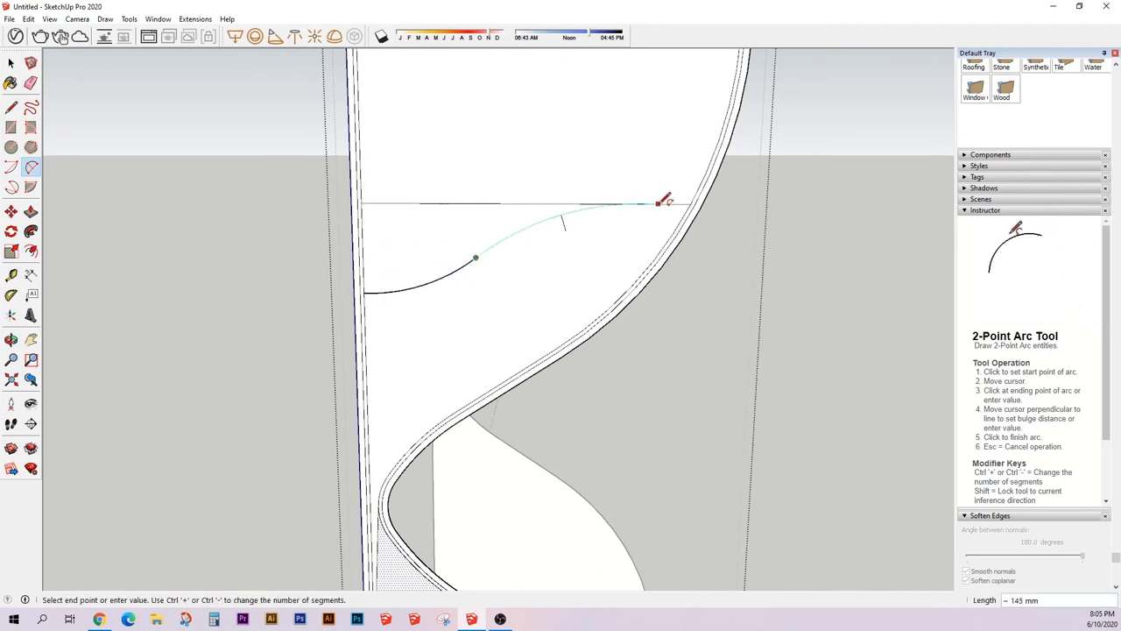
key(r)
key(q)
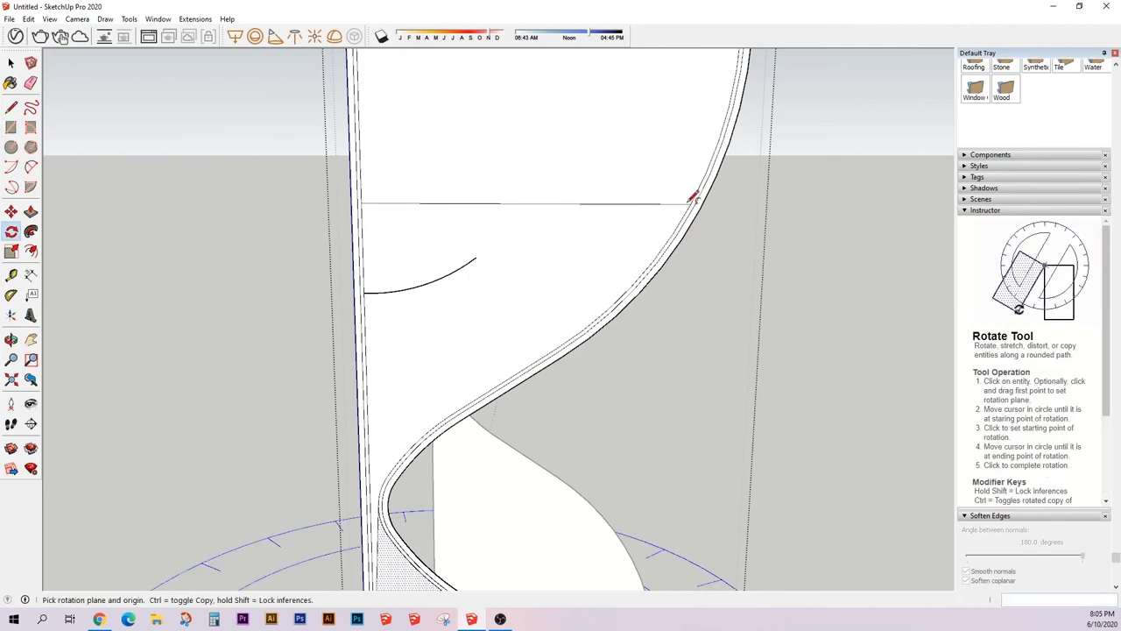
key(a)
click(692, 204)
click(476, 257)
click(545, 219)
- Erase the straight horizontal line in the upper bulb
key(e)
click(645, 201)
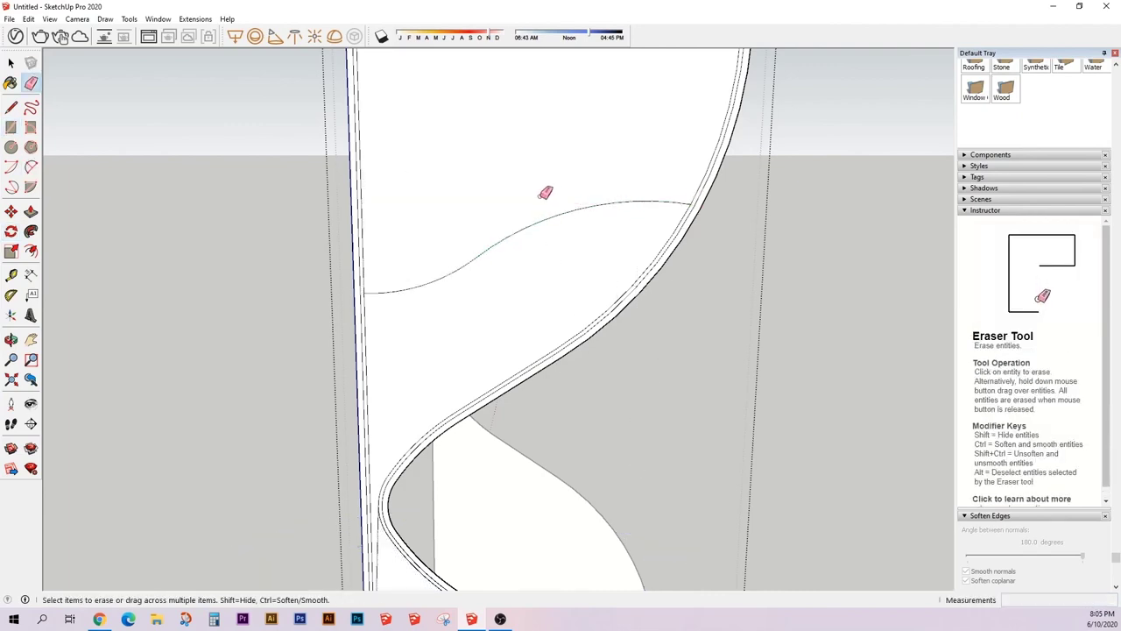
scroll(546, 187, down, 3)
- Draw two joined 2-Point Arcs across the lower bulb from left wall to glass wall
key(a)
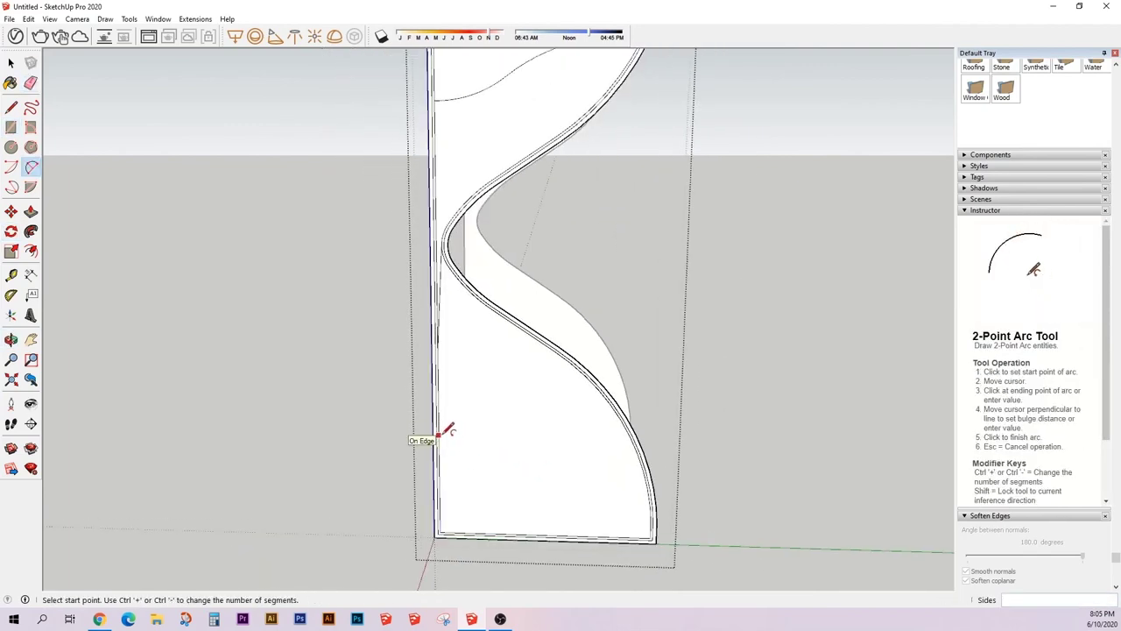
click(438, 436)
click(500, 472)
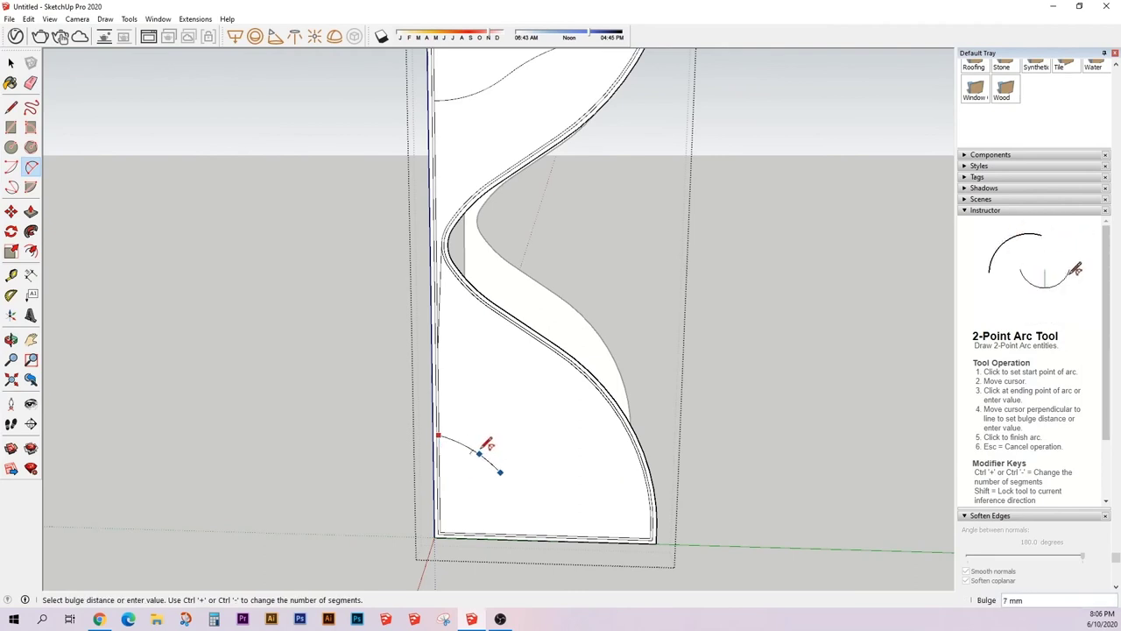
click(480, 451)
click(500, 472)
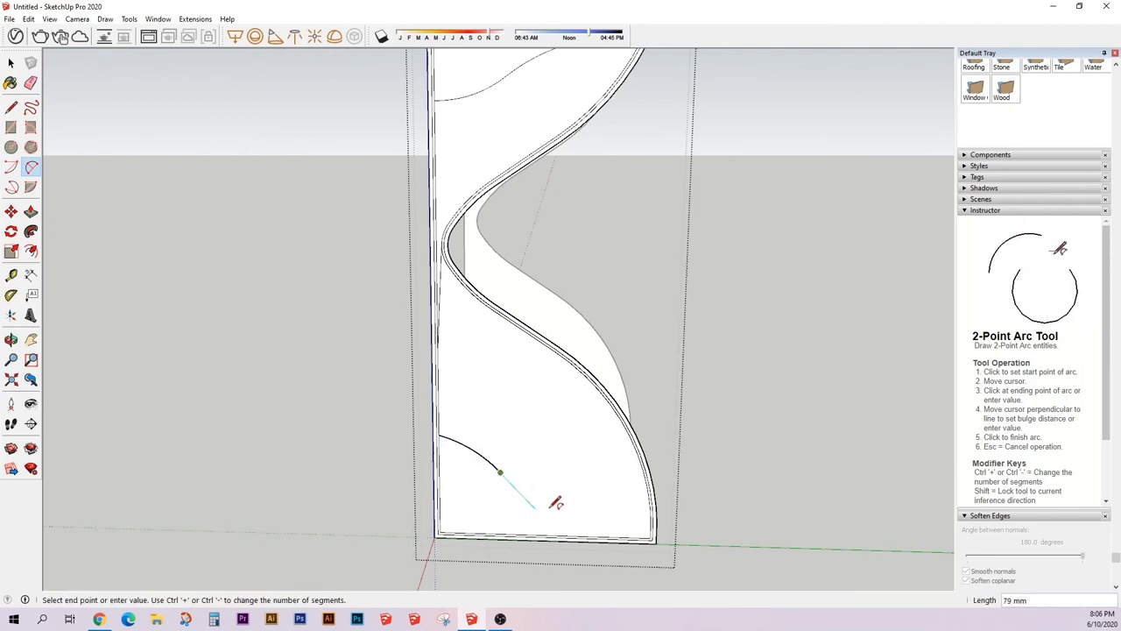
click(653, 523)
click(657, 515)
scroll(488, 476, up, 3)
- Erase the stray edges at the profile's top-left corner and view the whole profile
key(e)
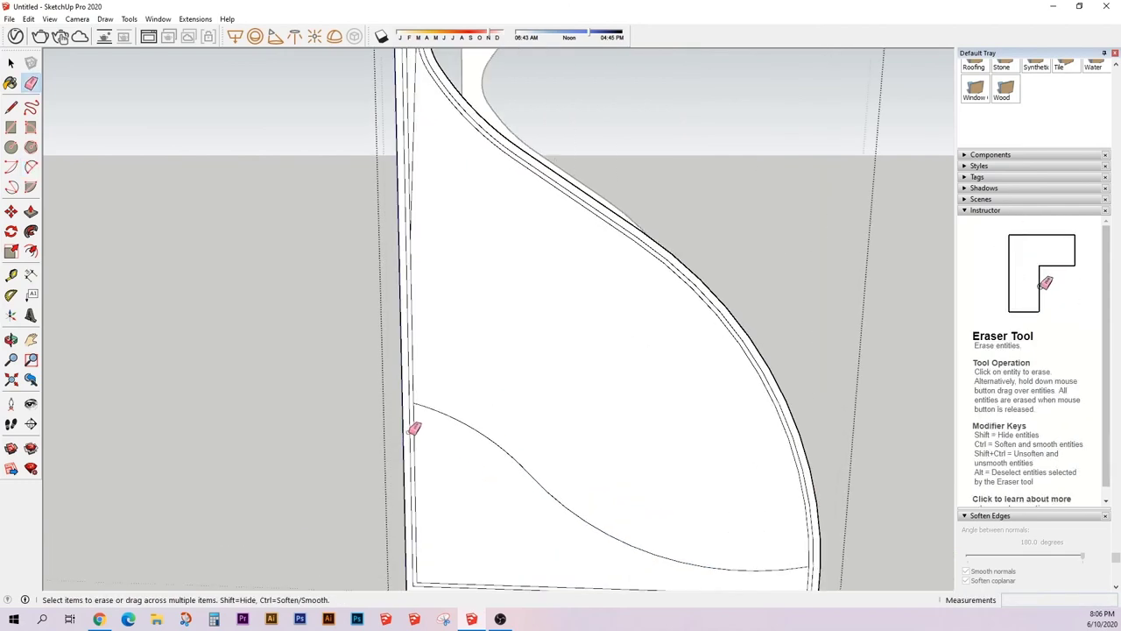
scroll(412, 426, up, 2)
mouse_move(418, 393)
middle_down()
mouse_move(405, 469)
mouse_move(444, 399)
middle_up()
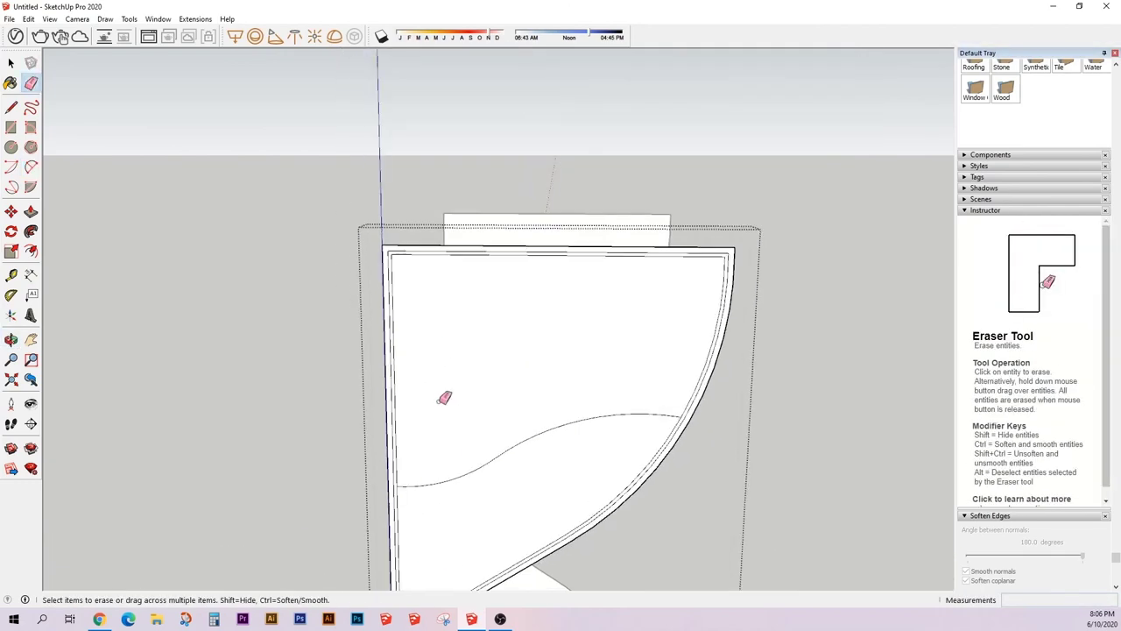
click(397, 253)
scroll(433, 338, up, 1)
scroll(640, 376, up, 2)
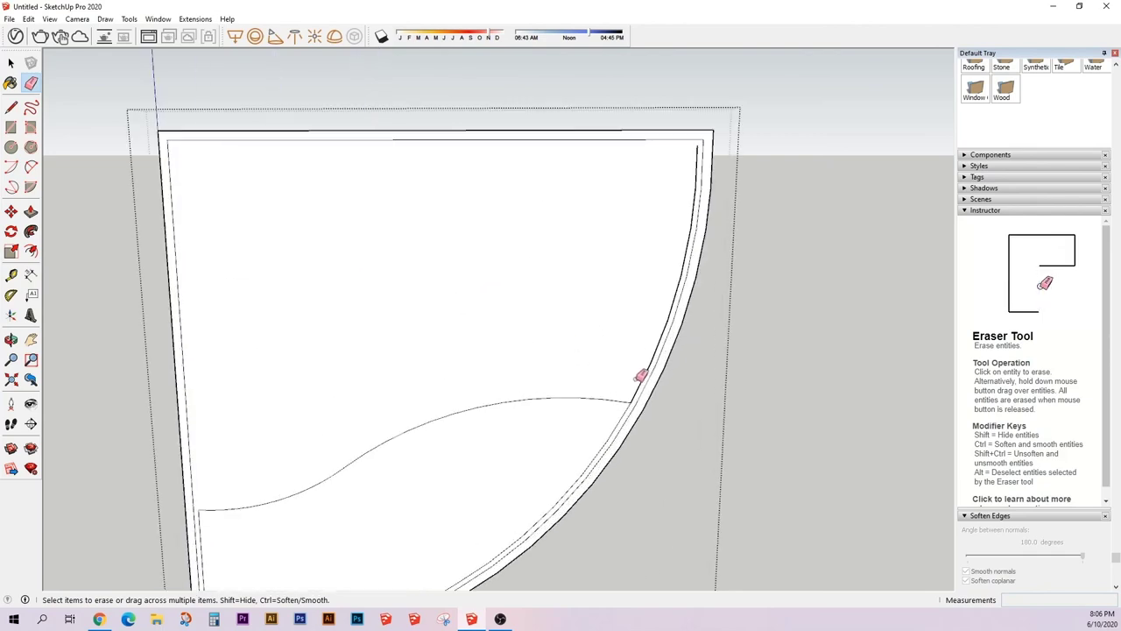
scroll(686, 191, down, 3)
middle_drag(636, 290, 500, 523)
- Erase the profile's left vertical edge
key(space)
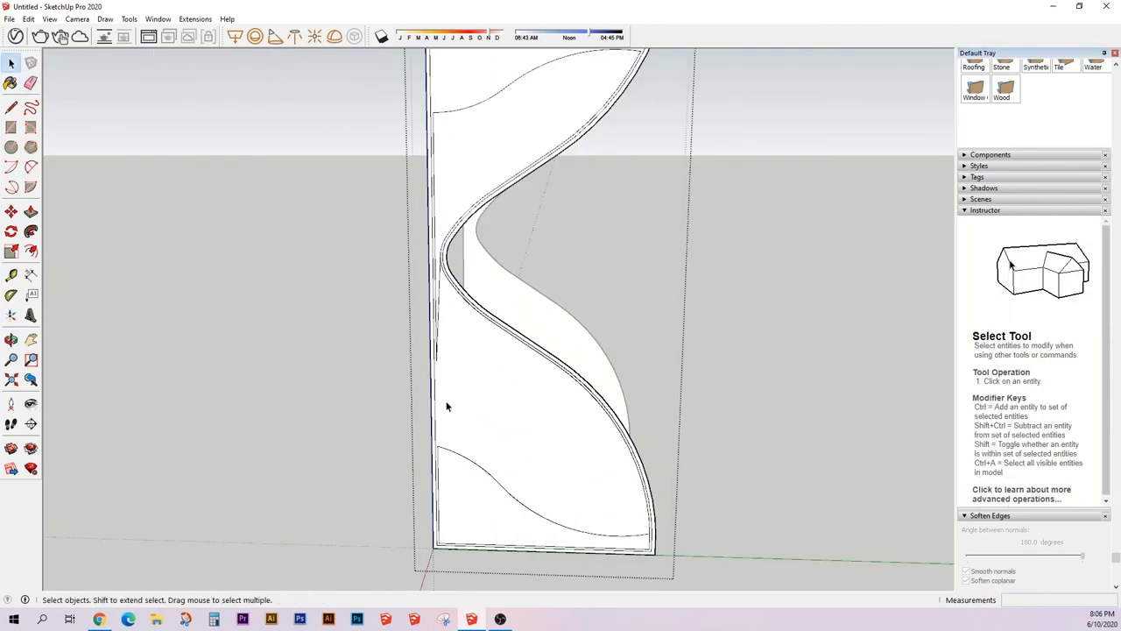
click(445, 403)
key(e)
click(437, 407)
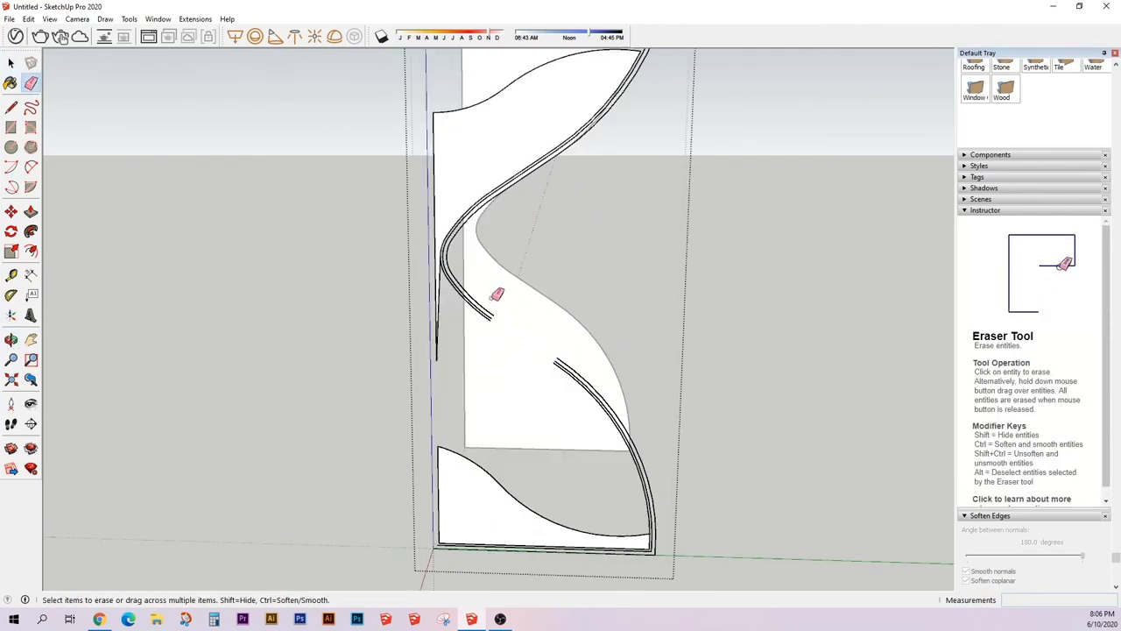
key(ctrl+a)
mouse_move(468, 205)
middle_down()
mouse_move(462, 184)
mouse_move(484, 429)
middle_up()
- Move the hourglass group to a new position and reopen it for editing
key(space)
key(Escape)
click(465, 443)
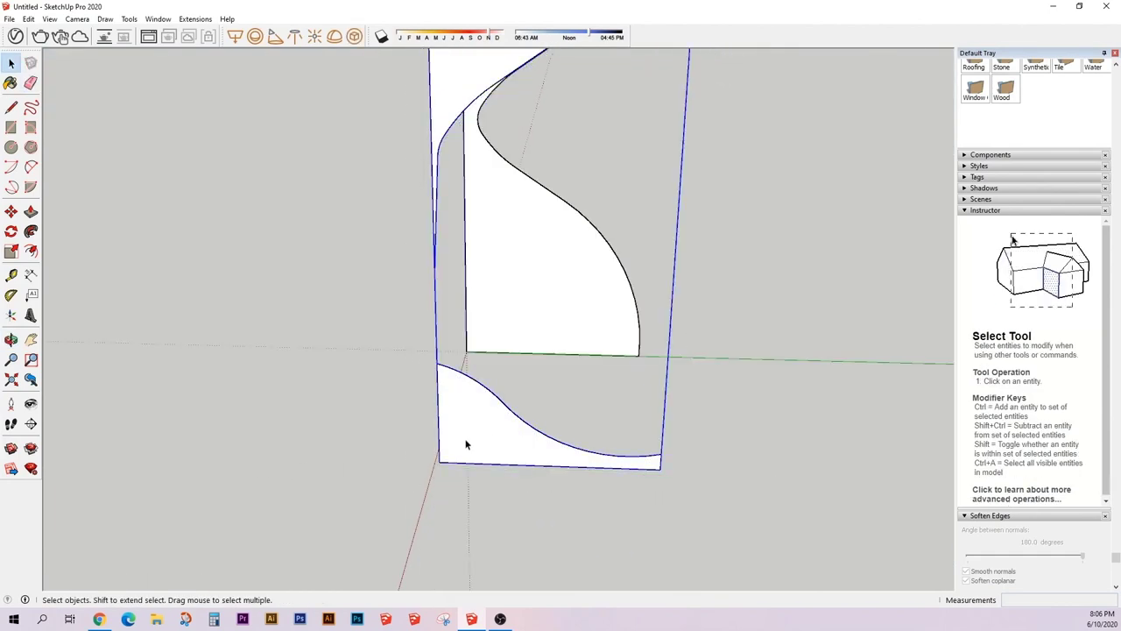
key(m)
click(439, 462)
click(467, 347)
key(space)
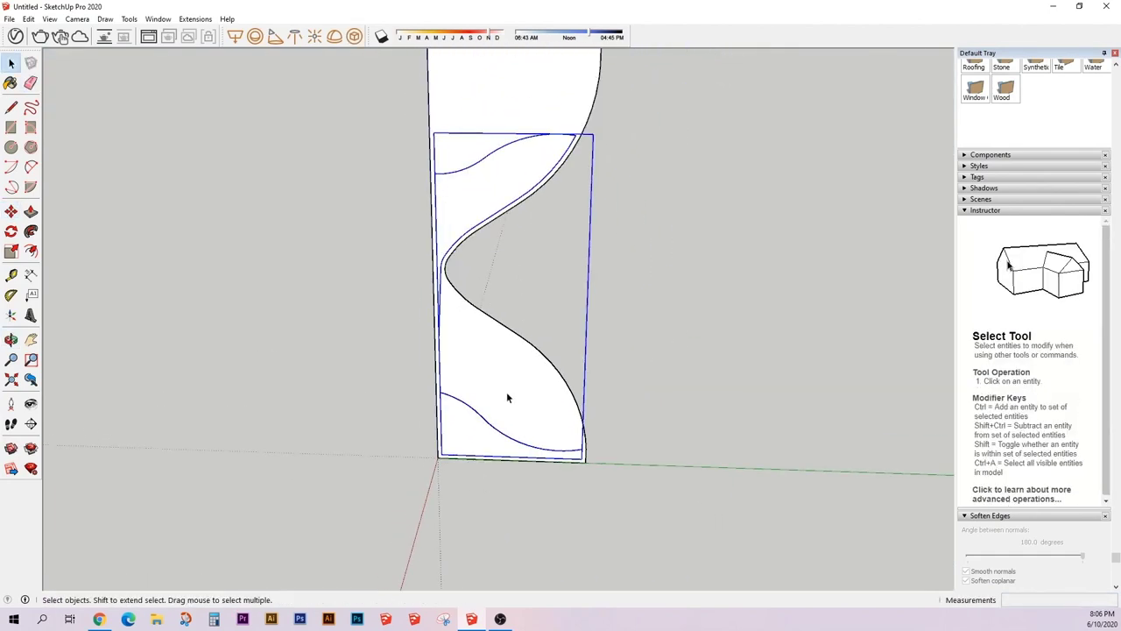
scroll(507, 392, up, 3)
double_click(522, 344)
- Offset the curved glass-wall edge into a double outline
key(f)
click(512, 340)
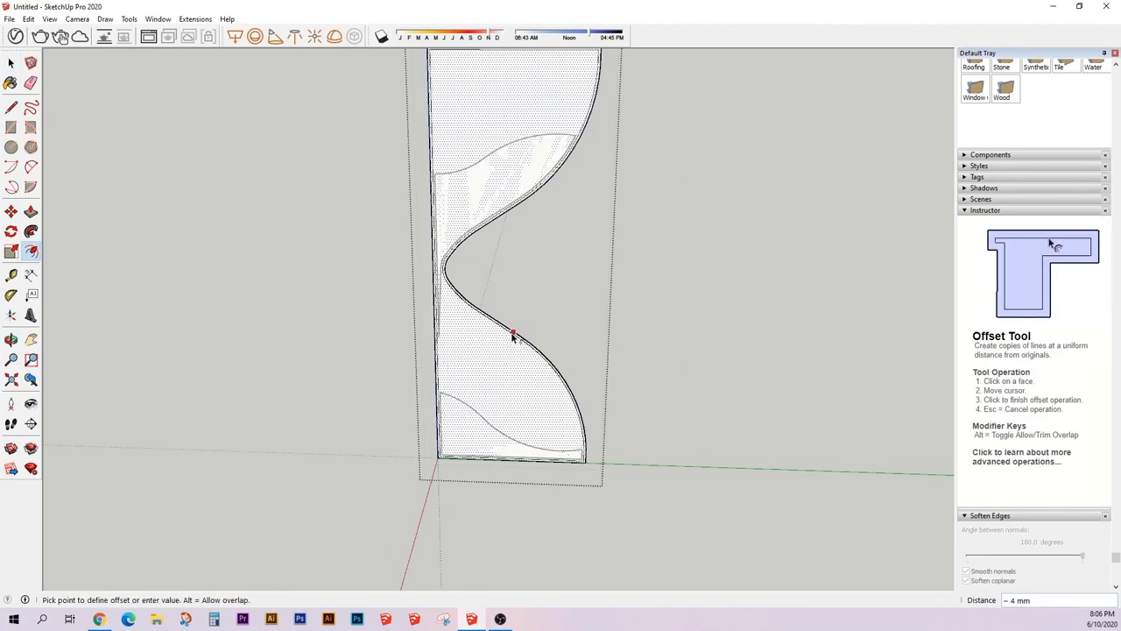
key(Escape)
scroll(511, 334, up, 3)
scroll(508, 335, down, 1)
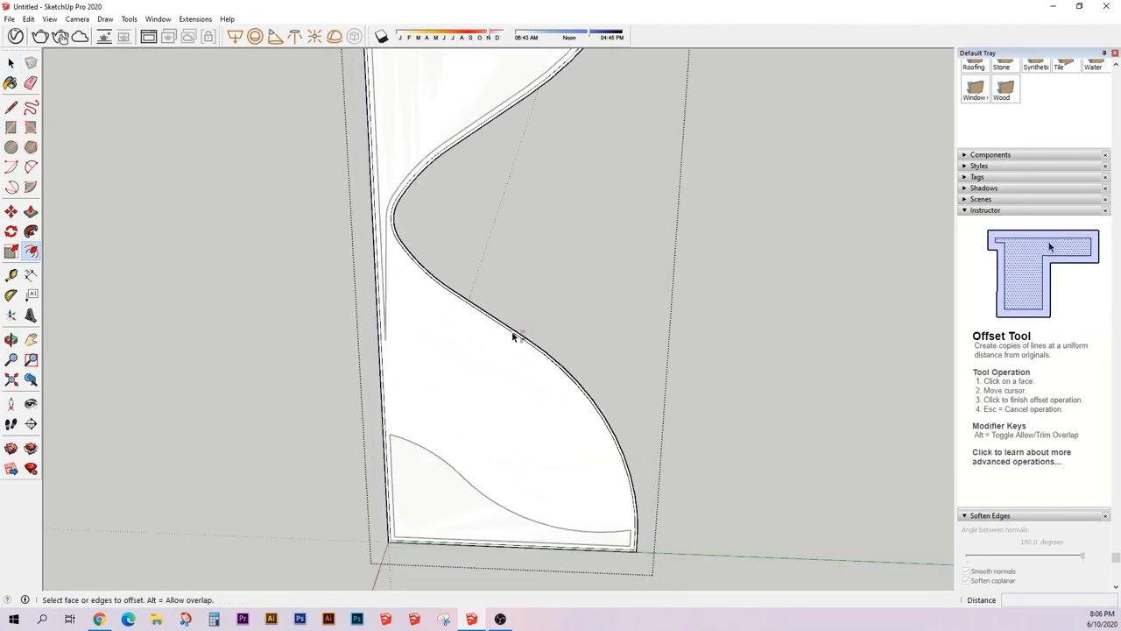
click(505, 338)
click(445, 353)
key(space)
scroll(356, 513, up, 3)
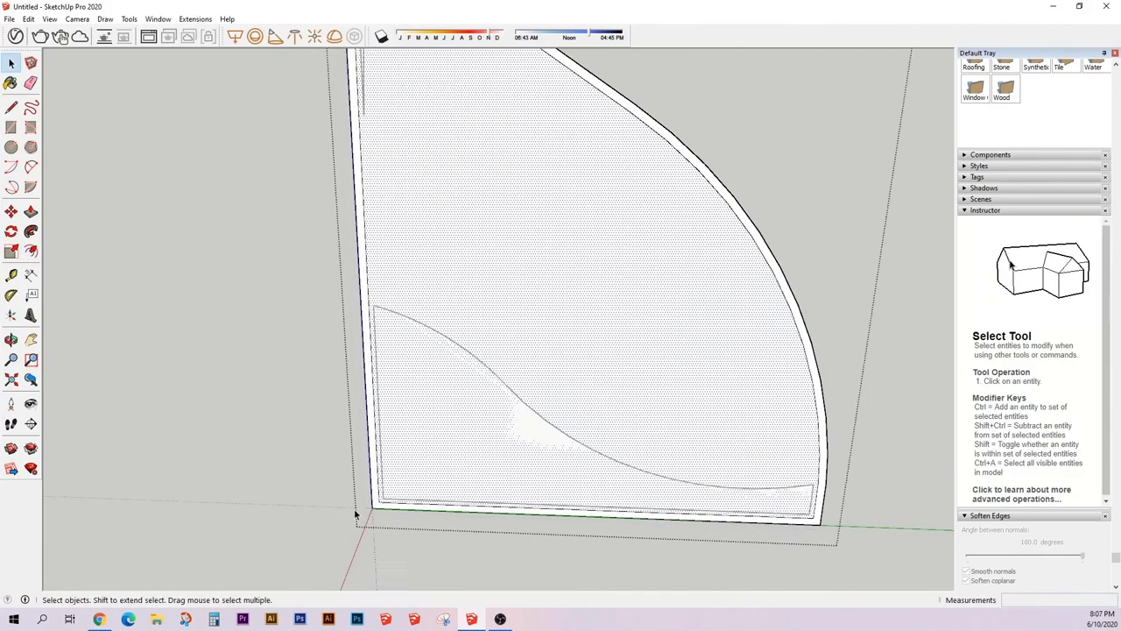
- Draw a closing line from the bottom-left corner to the top-left corner
key(l)
click(377, 495)
scroll(425, 168, down, 3)
scroll(383, 128, up, 3)
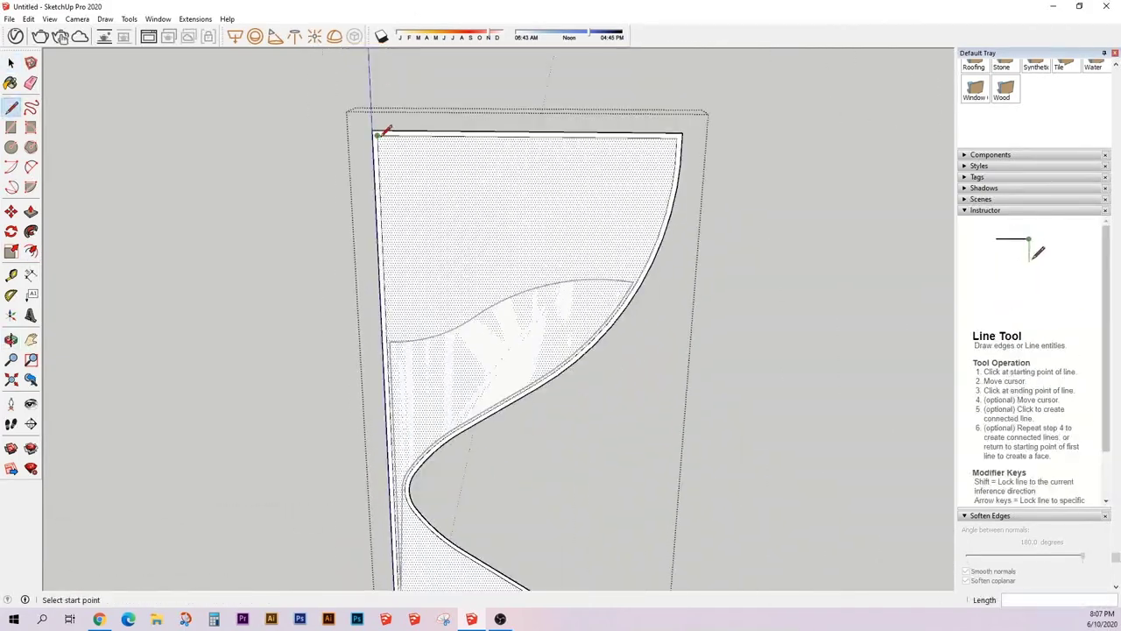
click(377, 142)
key(e)
scroll(392, 182, down, 3)
scroll(426, 528, up, 2)
key(space)
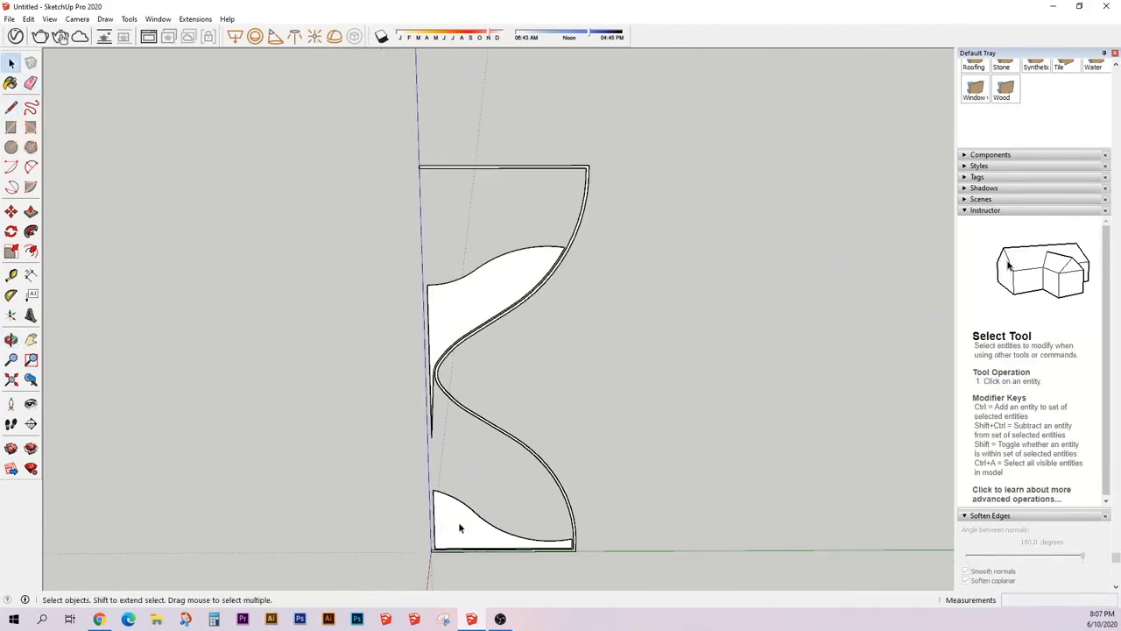
scroll(402, 478, down, 2)
- Save the model as Hourglass.skp on the Desktop
key(ctrl+s)
click(414, 297)
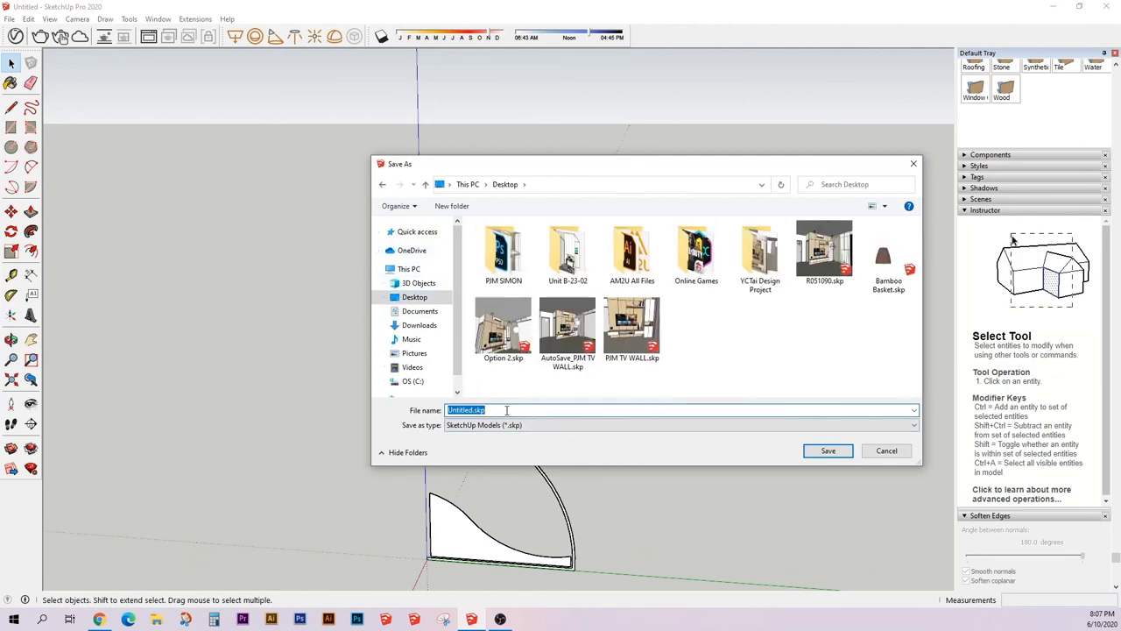
middle_drag(491, 394, 460, 467)
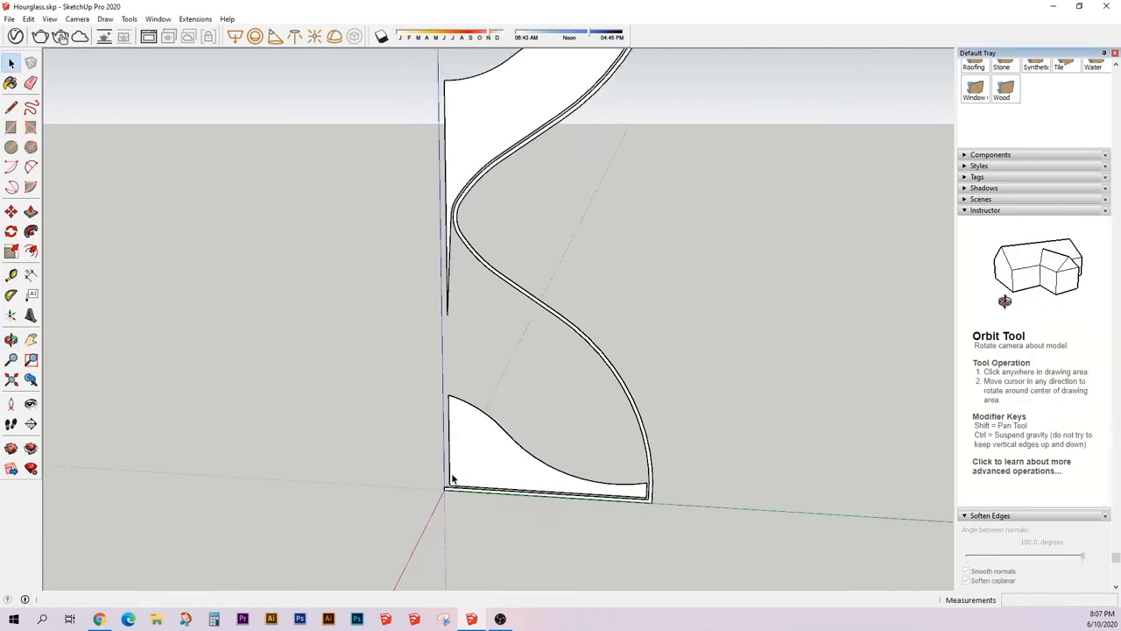
- Draw a circle at the profile's base corner and select it as the sweep path
double_click(461, 467)
key(c)
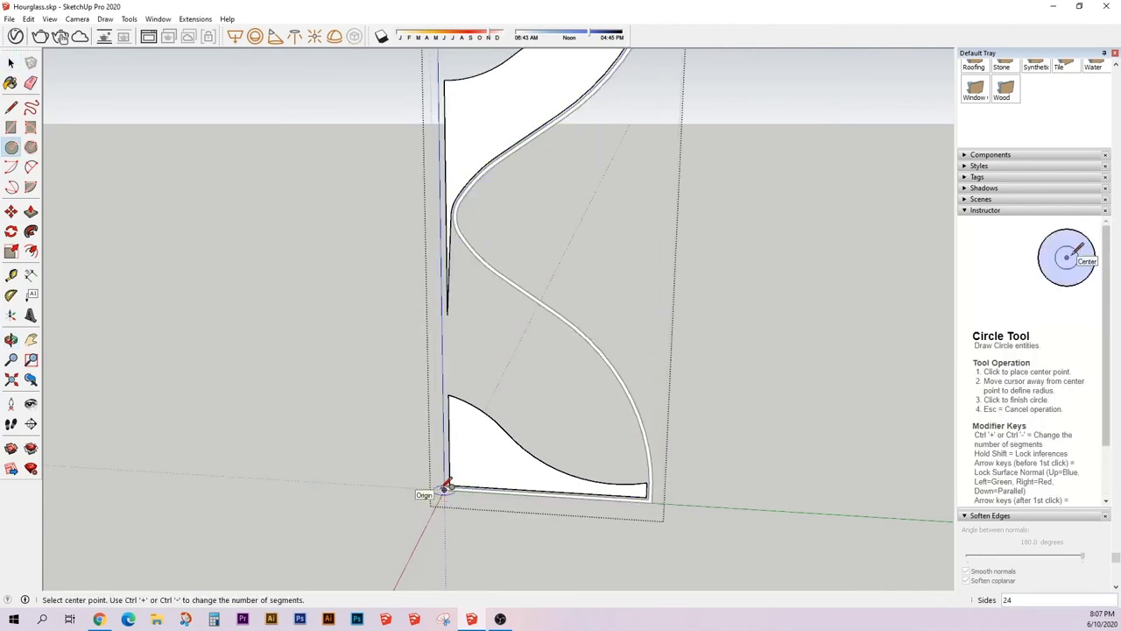
click(446, 487)
click(648, 520)
key(space)
click(648, 523)
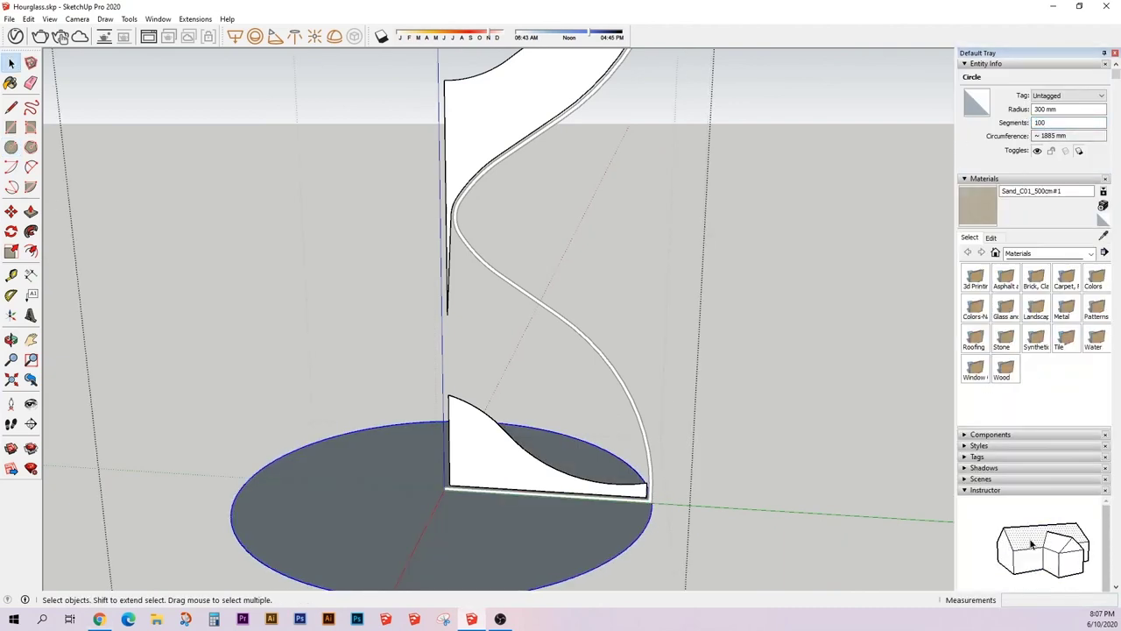
- Follow Me the lower sand profile around the circle into a rounded mound
scroll(472, 502, up, 2)
click(472, 517)
key(f)
click(470, 451)
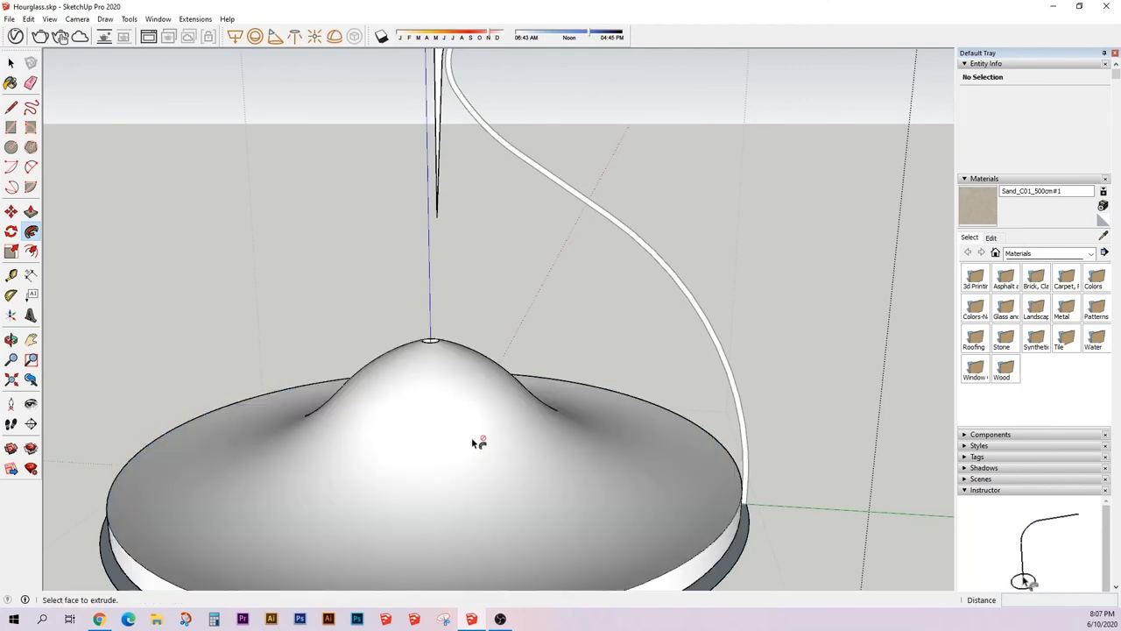
scroll(474, 442, down, 3)
scroll(478, 442, up, 3)
scroll(493, 444, up, 3)
scroll(451, 359, up, 1)
- Select the base circle and spin the profile into the upper bulb
key(l)
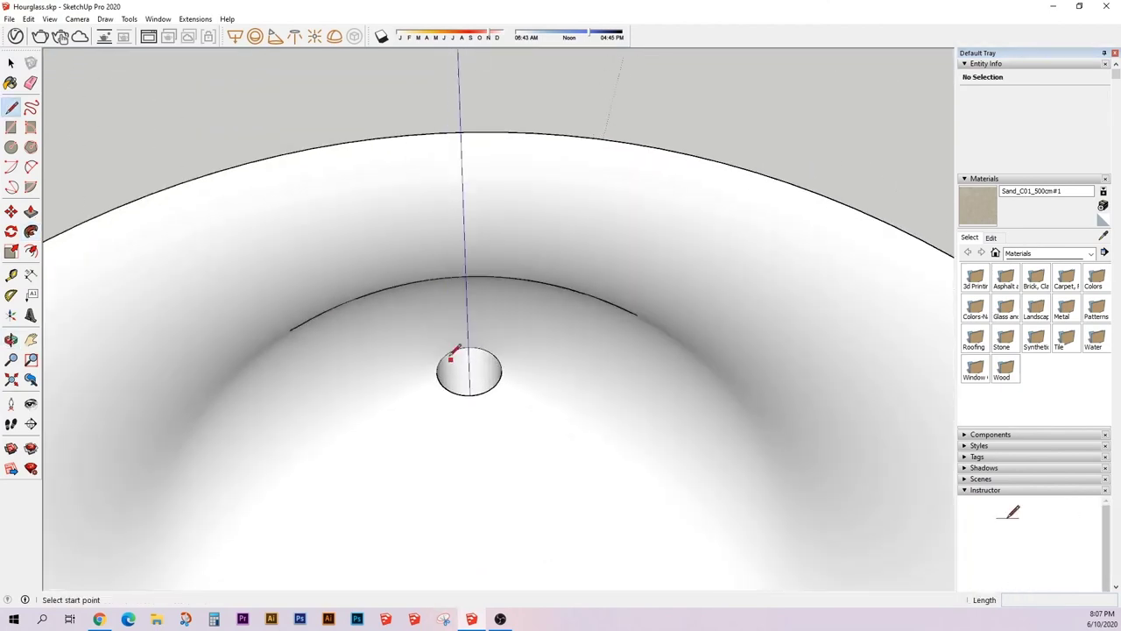
key(space)
scroll(488, 370, down, 5)
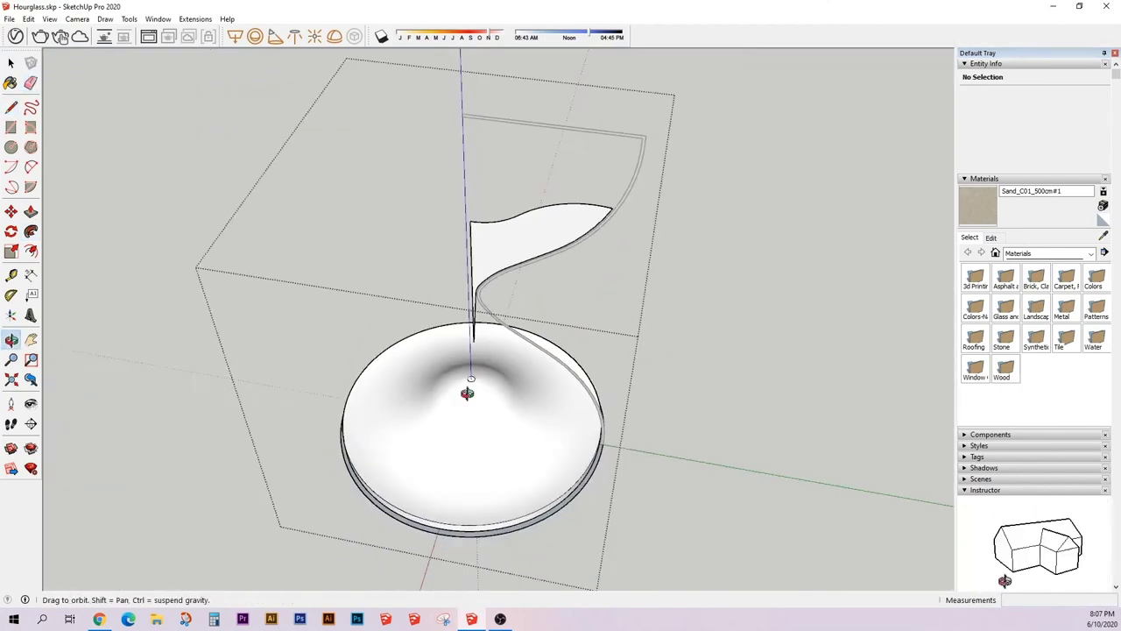
middle_drag(463, 393, 545, 536)
click(541, 547)
key(p)
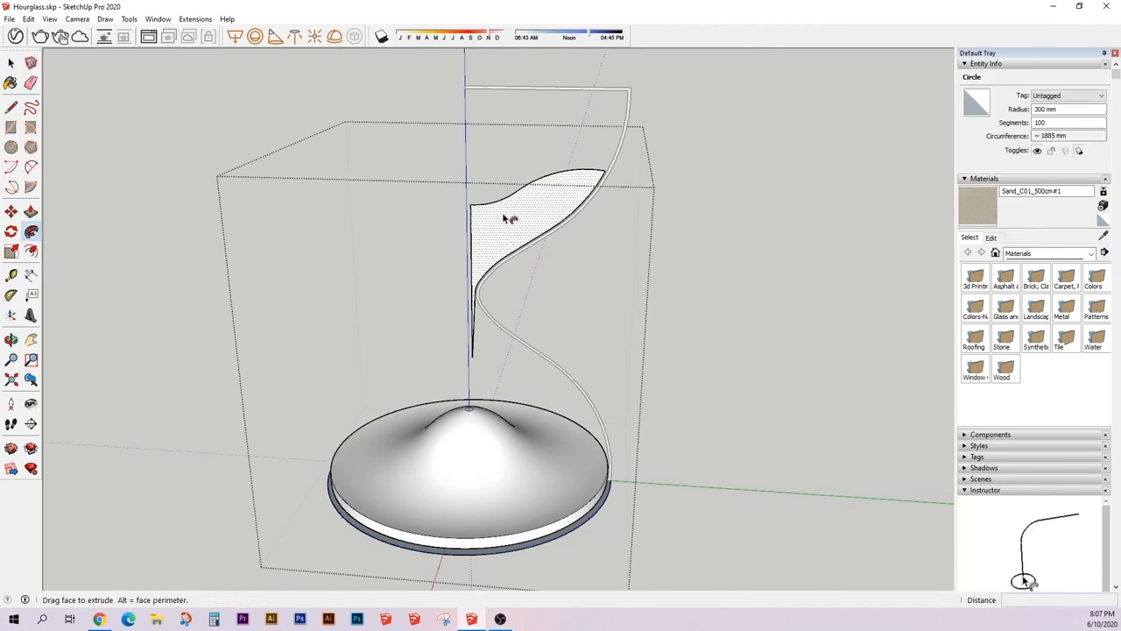
scroll(445, 357, up, 5)
scroll(482, 295, up, 3)
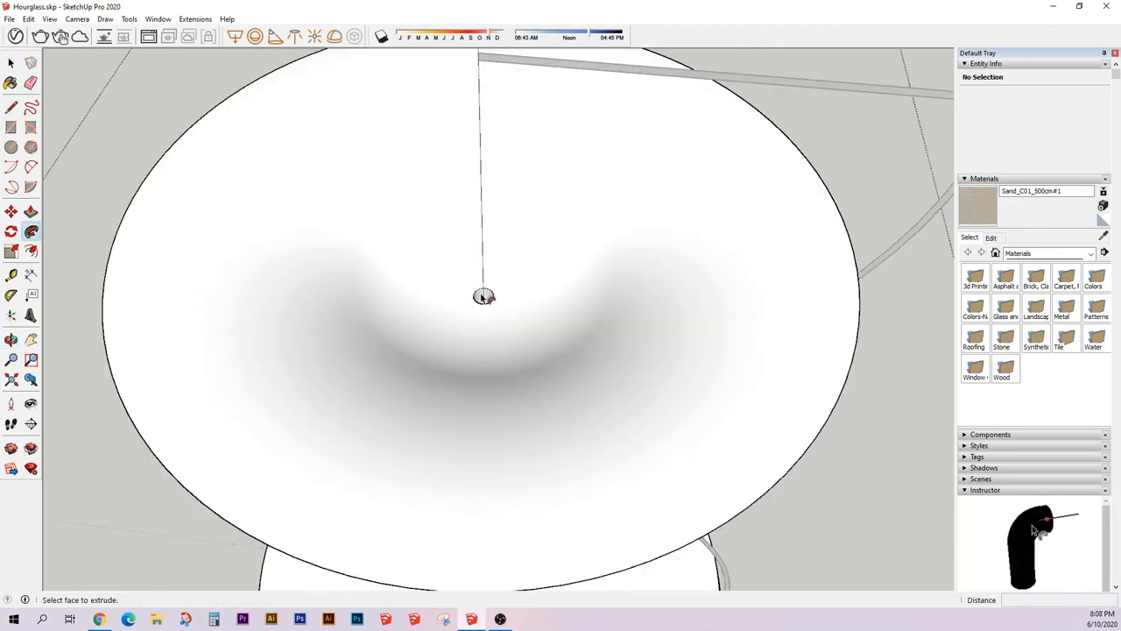
key(l)
click(483, 295)
- Start a line at the funnel's narrow tip, then undo the upper bulb
scroll(484, 296, down, 5)
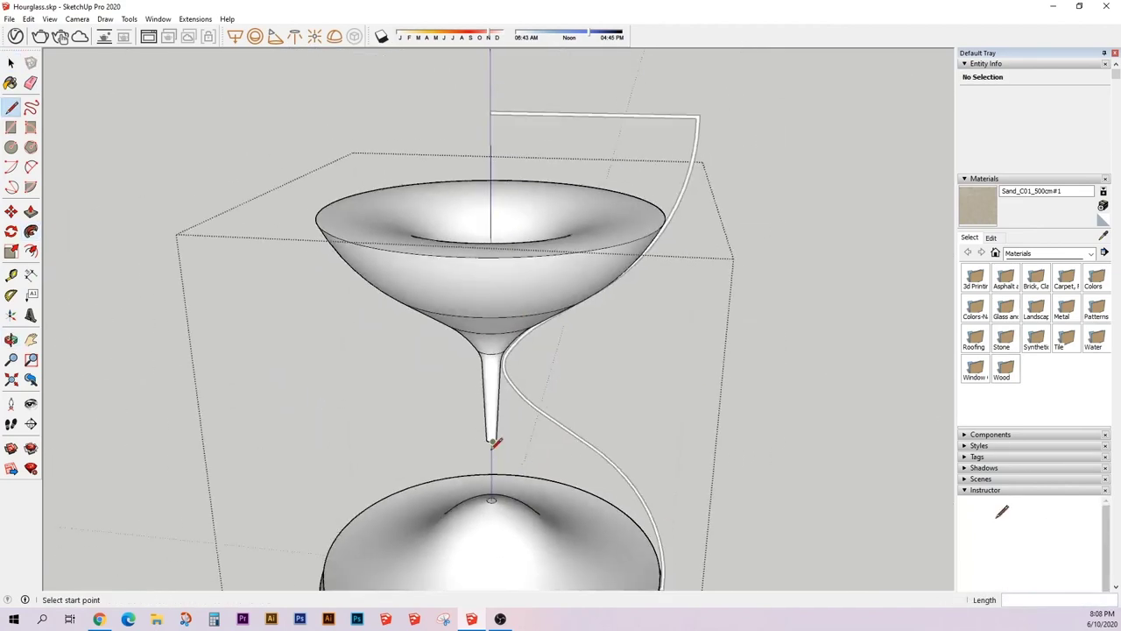
middle_drag(494, 445, 498, 380)
scroll(498, 380, up, 5)
click(537, 272)
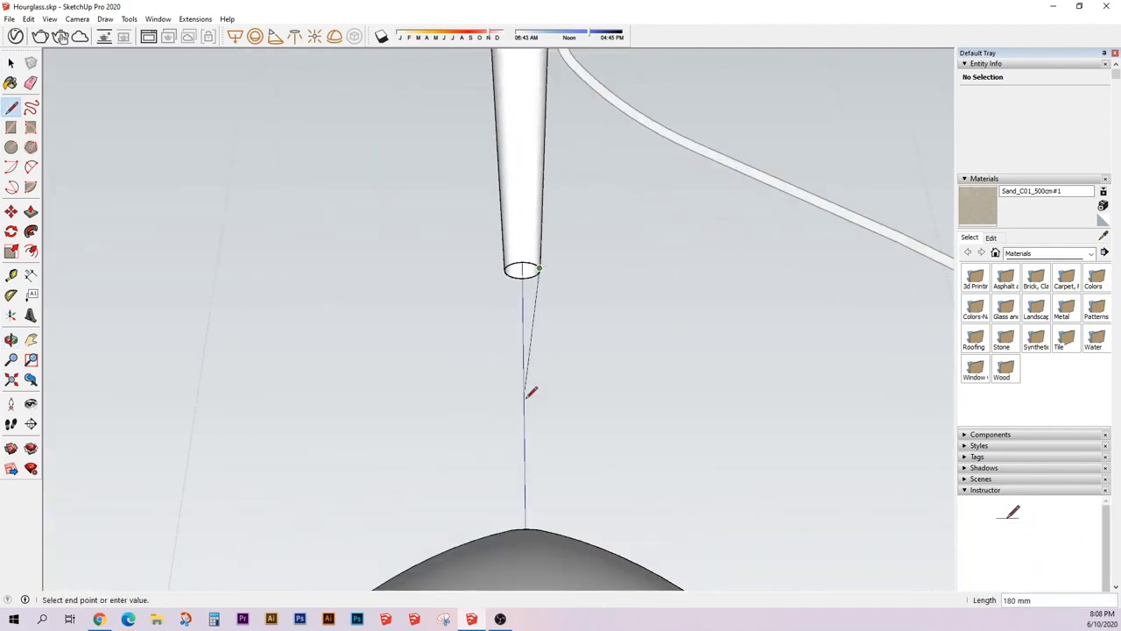
scroll(538, 480, down, 3)
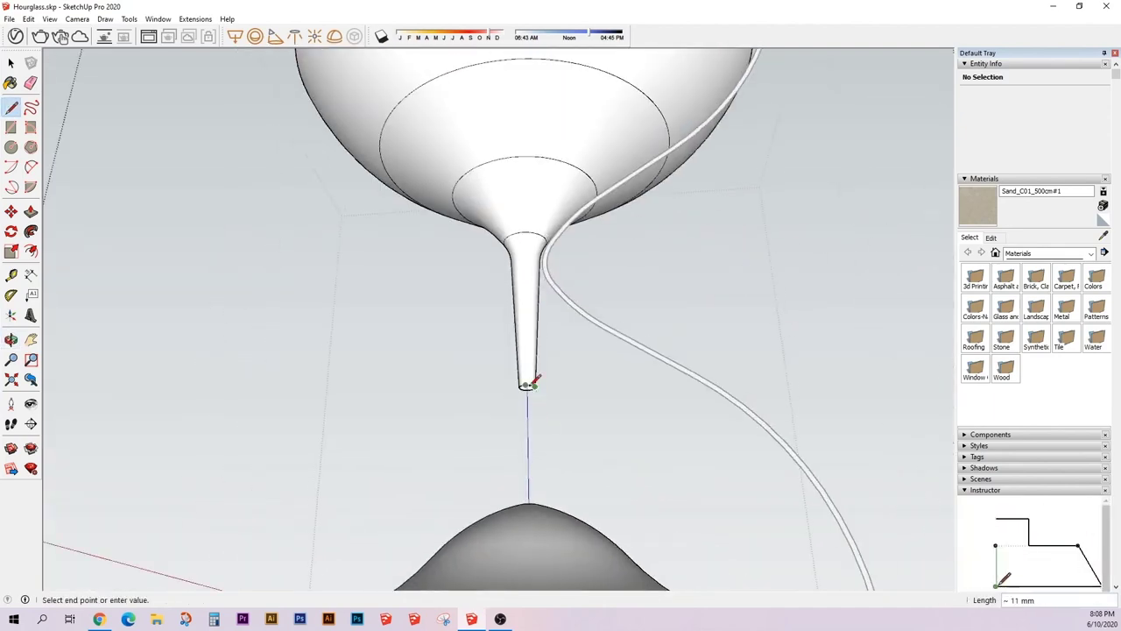
middle_drag(531, 380, 517, 427)
scroll(550, 289, down, 5)
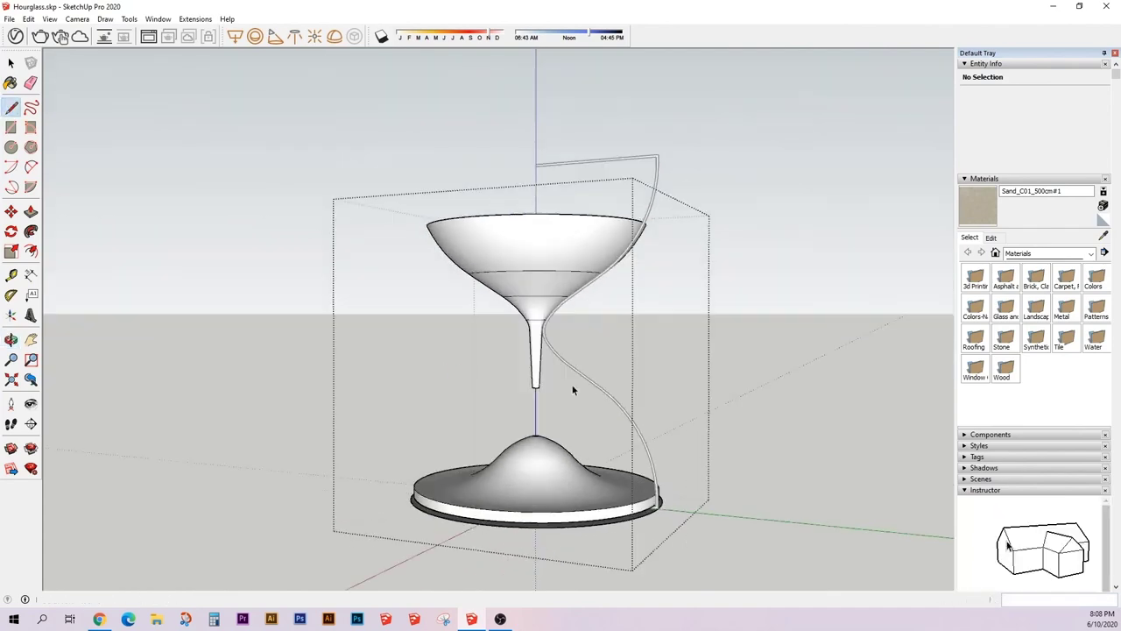
key(space)
key(ctrl+z)
- Reshape the upper bulb profile's neck with arc and line edits so it is much shorter
scroll(518, 351, up, 3)
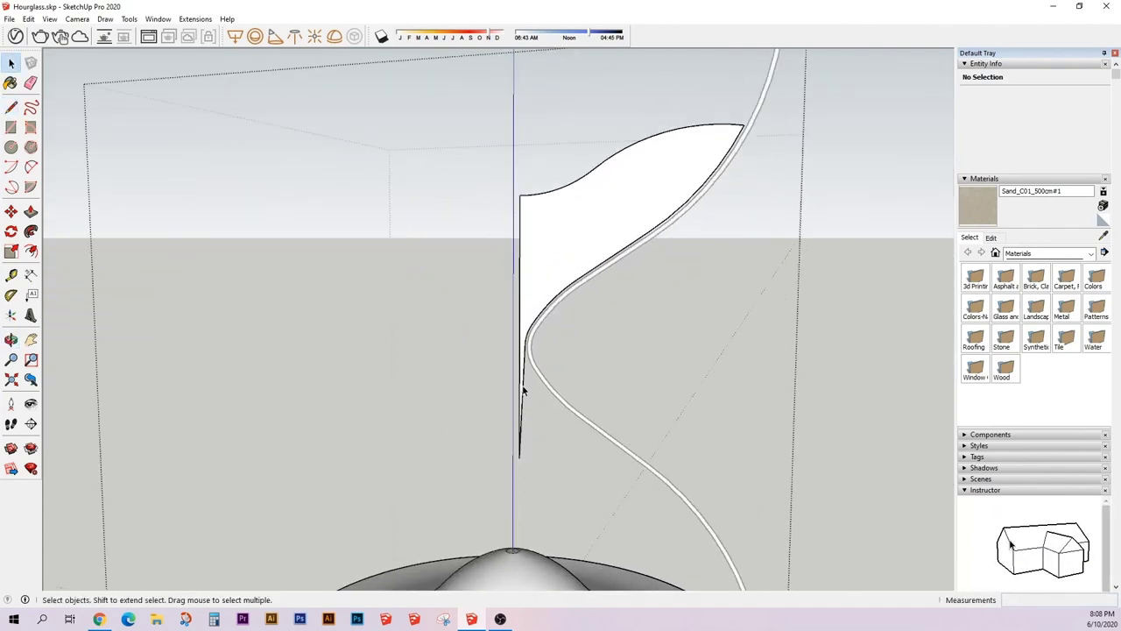
scroll(524, 350, up, 3)
key(l)
key(a)
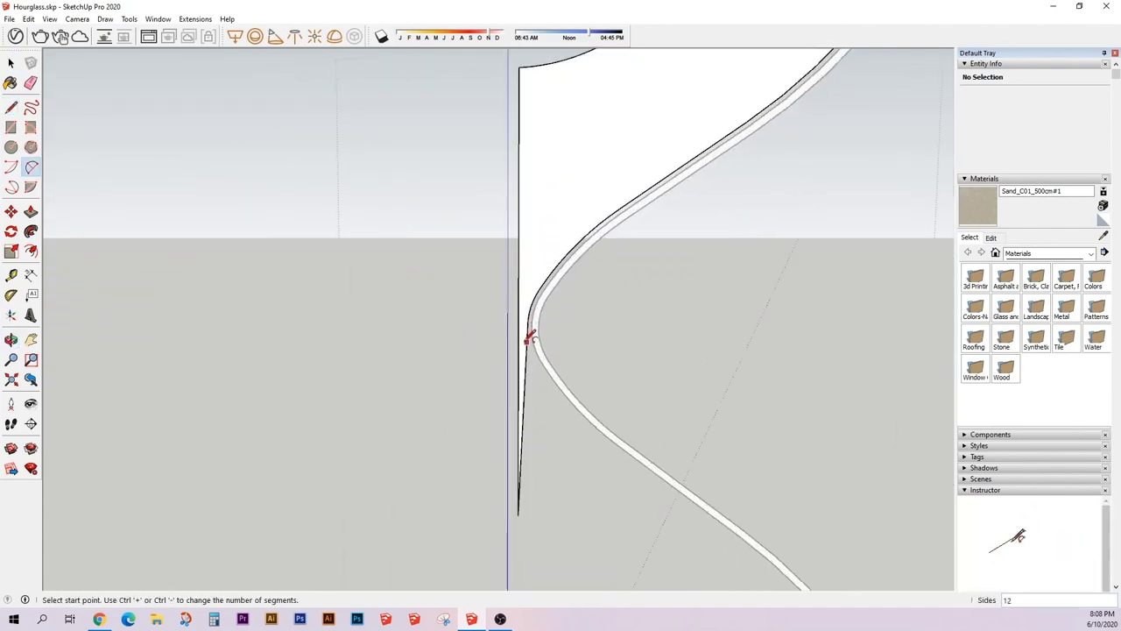
key(l)
key(space)
- Sweep the reshaped profile face around the base circle into the funnel-shaped upper bulb
scroll(526, 446, down, 3)
mouse_move(525, 445)
middle_down()
mouse_move(573, 322)
mouse_move(558, 535)
middle_up()
click(574, 105)
key(p)
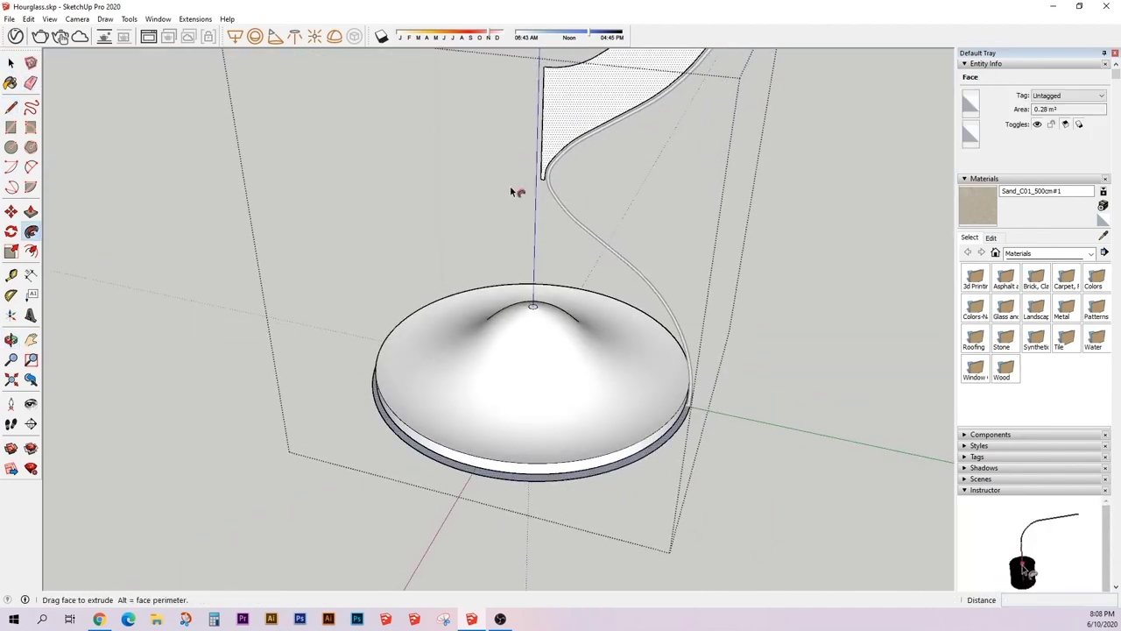
scroll(513, 268, down, 3)
middle_drag(513, 268, 501, 230)
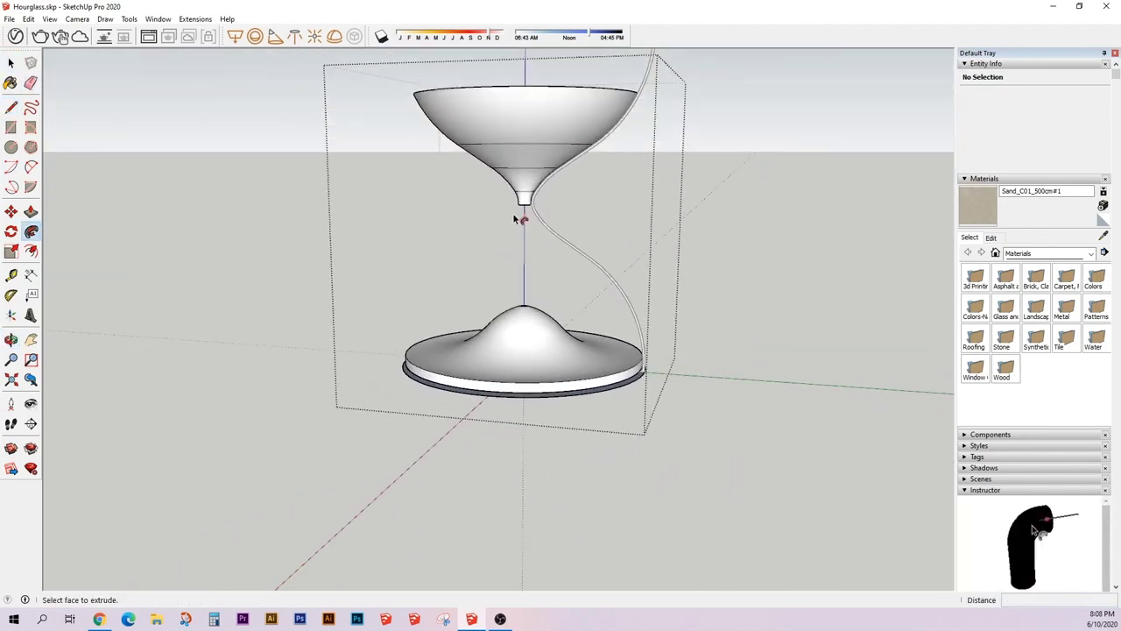
scroll(489, 340, up, 2)
key(space)
- Select the whole curved profile and orbit around the hourglass
double_click(582, 438)
mouse_move(581, 438)
middle_down()
mouse_move(658, 321)
mouse_move(589, 461)
mouse_move(476, 450)
mouse_move(476, 79)
mouse_move(450, 240)
middle_up()
key(c)
scroll(476, 62, up, 3)
- Finish the 315 mm circle above the upper bulb and select its edge
middle_drag(465, 150, 473, 125)
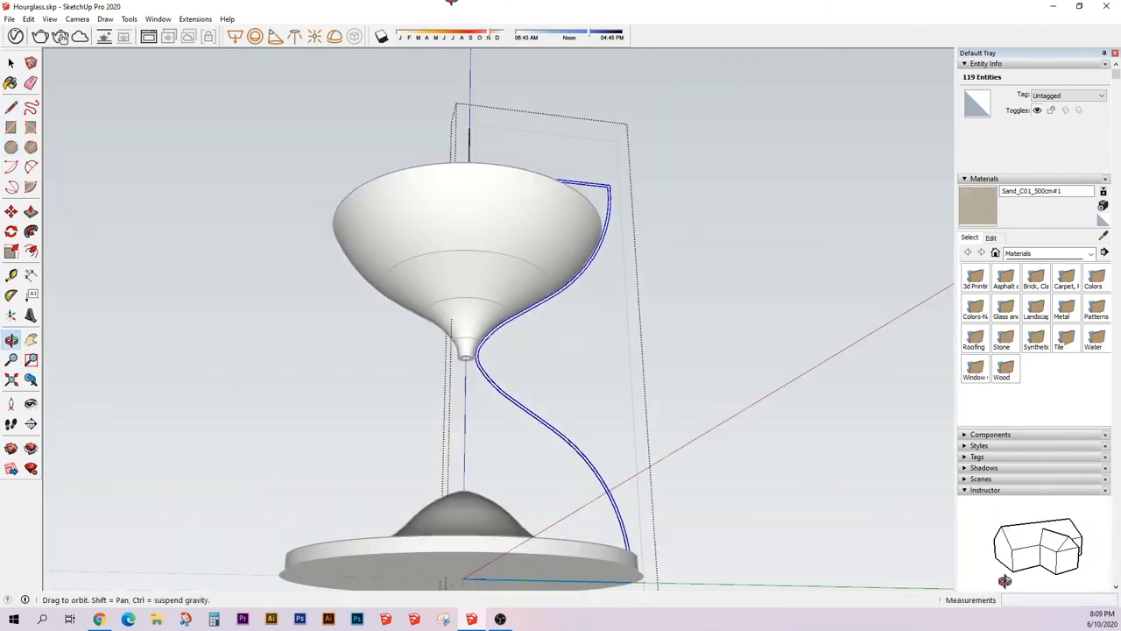
click(624, 140)
key(space)
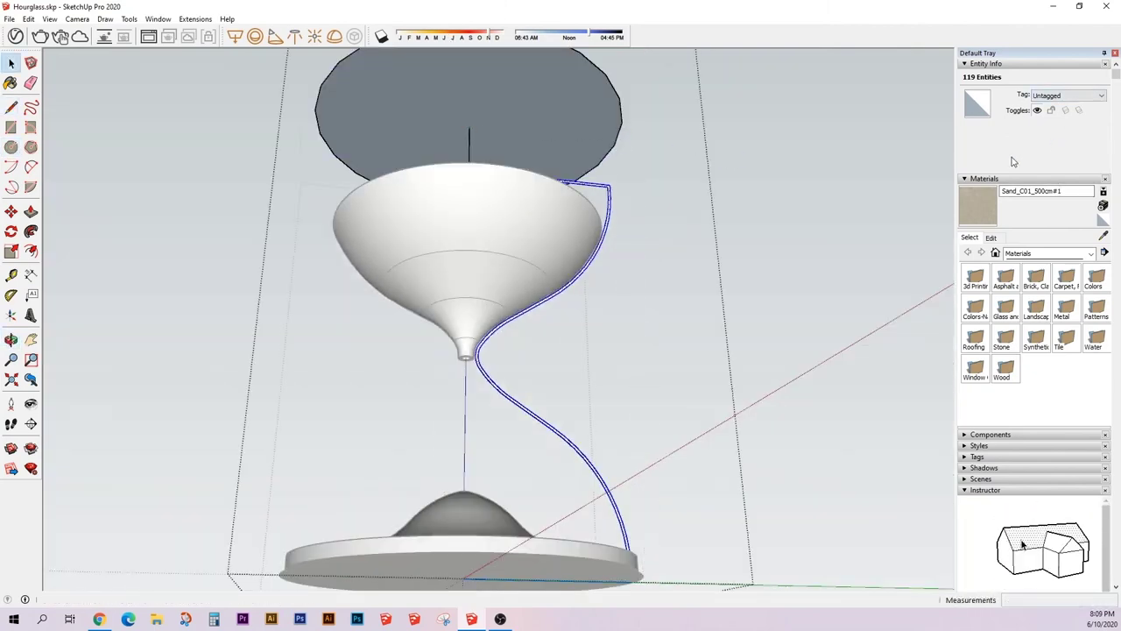
click(622, 112)
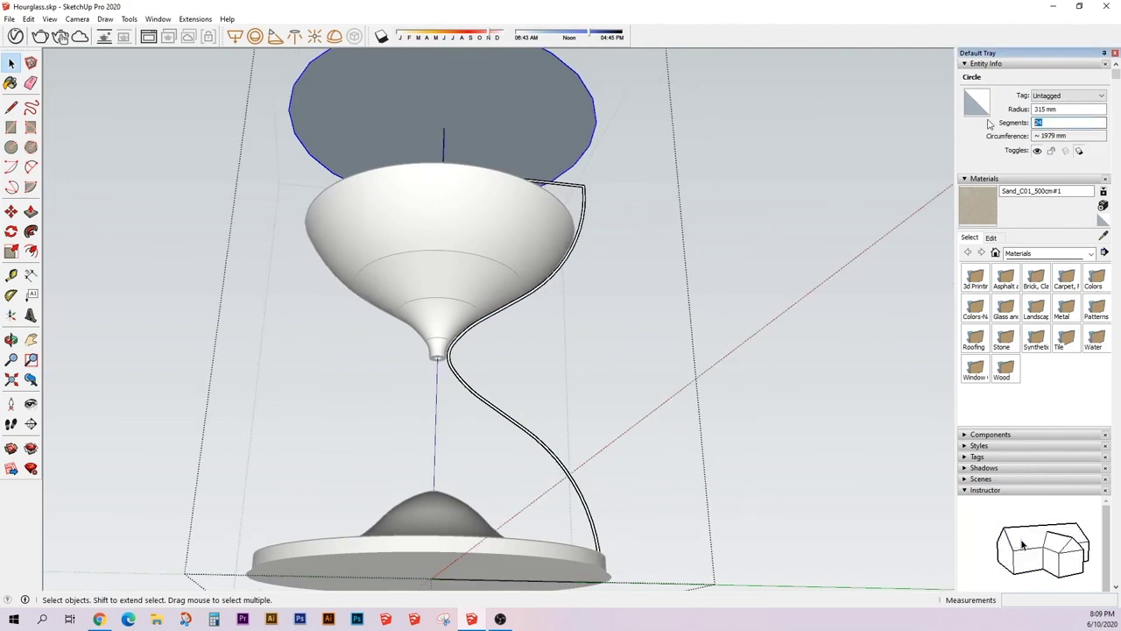
- Sweep the thin glass profile along the circle to form the complete hourglass body
middle_drag(548, 129, 426, 136)
key(p)
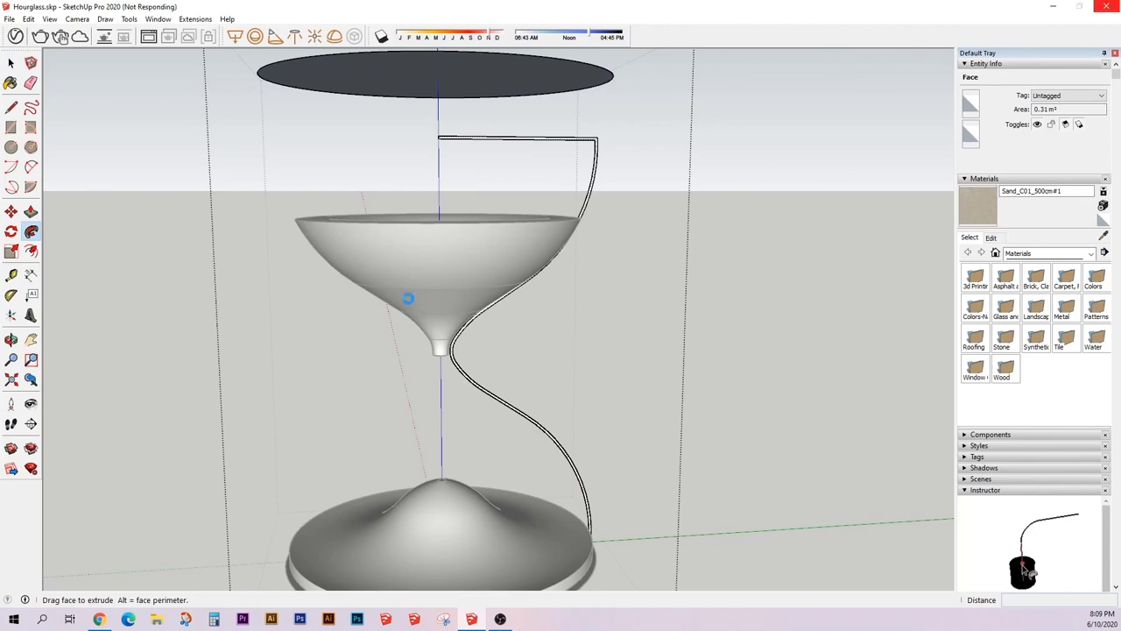
mouse_move(408, 298)
middle_down()
mouse_move(401, 338)
mouse_move(421, 315)
mouse_move(409, 332)
mouse_move(430, 220)
middle_up()
scroll(400, 301, down, 2)
scroll(400, 320, down, 3)
scroll(424, 309, down, 2)
key(space)
key(c)
scroll(426, 223, up, 3)
- Draw a 450 mm radius circle centred beneath the hourglass glass
scroll(424, 228, down, 2)
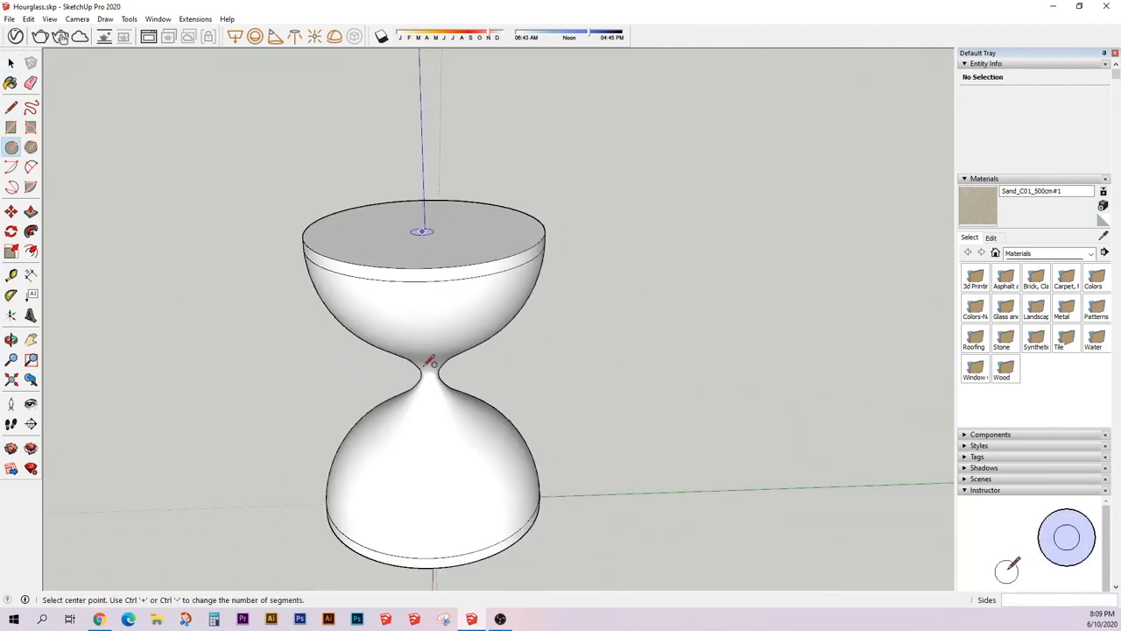
middle_drag(429, 361, 420, 393)
click(421, 401)
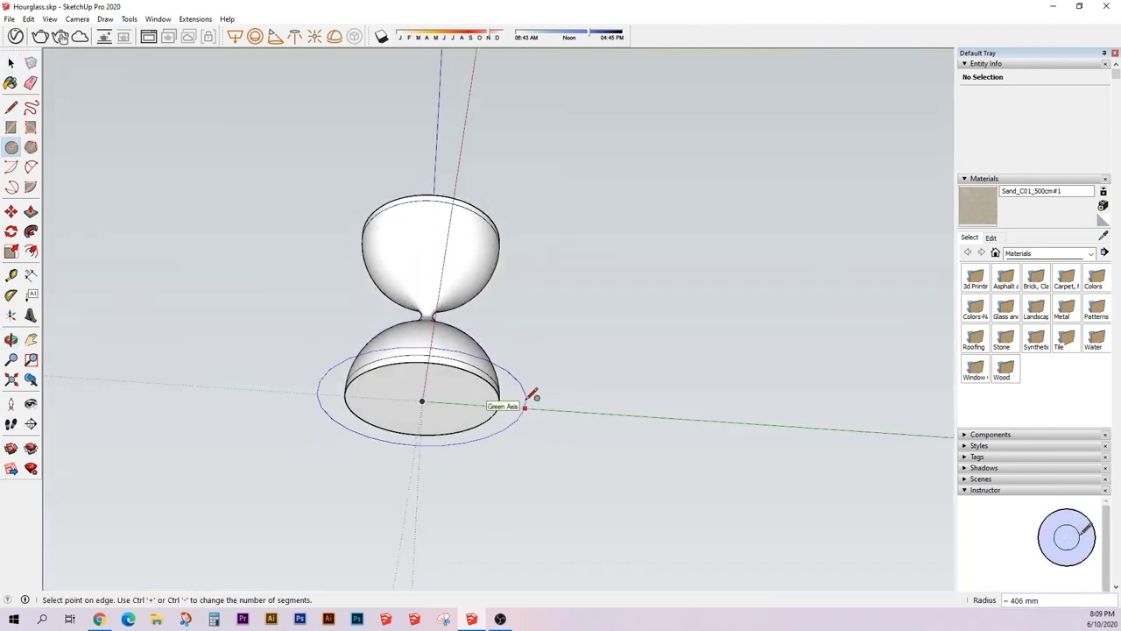
mouse_move(526, 404)
middle_down()
mouse_move(487, 370)
mouse_move(455, 368)
mouse_move(521, 376)
middle_up()
text(450)
key(Return)
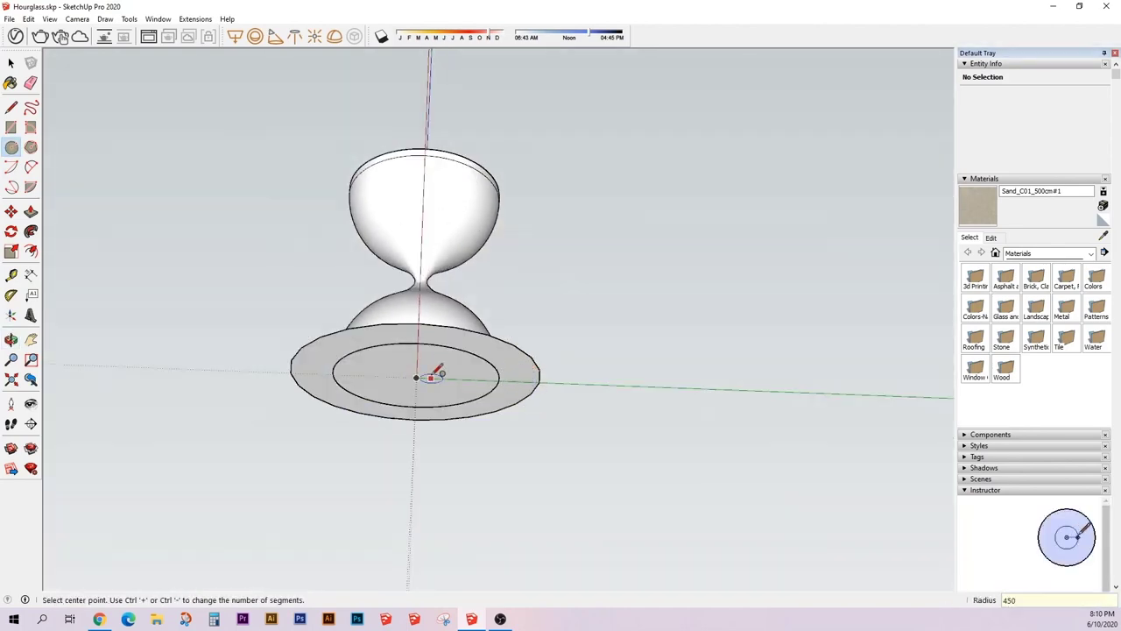
key(l)
mouse_move(420, 404)
middle_down()
mouse_move(408, 458)
mouse_move(429, 405)
middle_up()
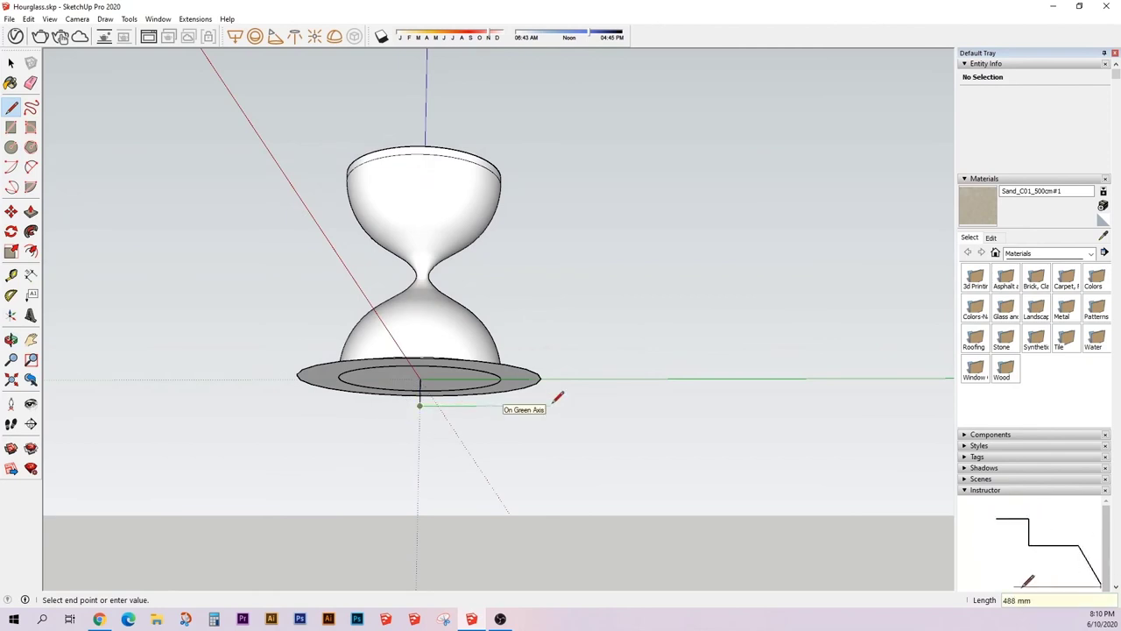
- Close the rectangular base profile, give one corner a shallow arc and erase leftover lines
click(419, 379)
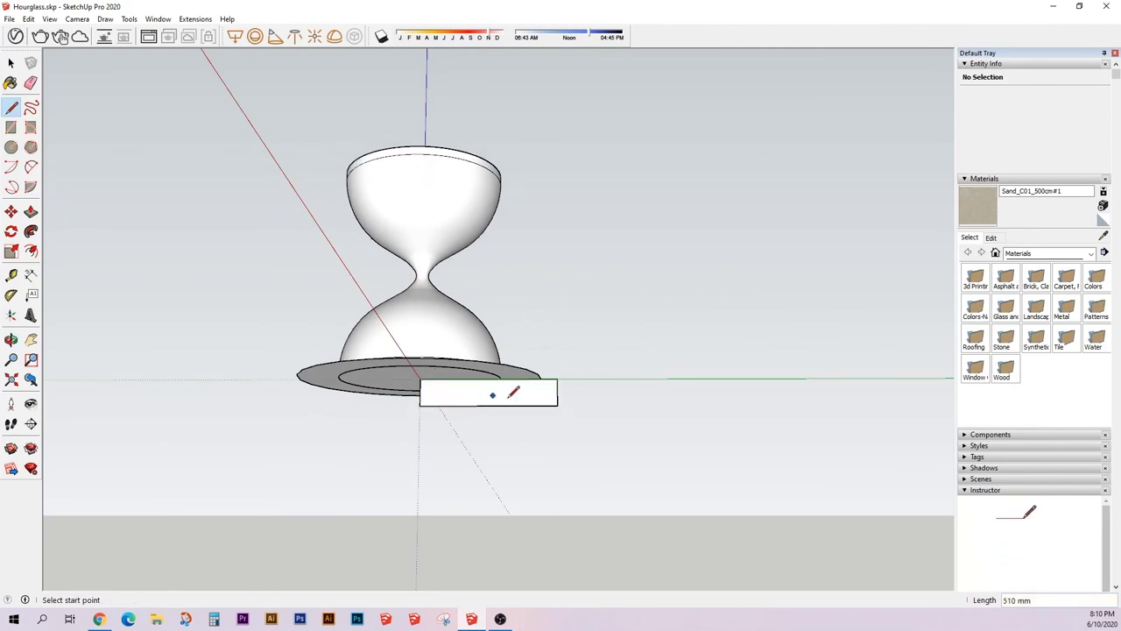
scroll(543, 376, up, 3)
mouse_move(543, 375)
middle_down()
mouse_move(546, 465)
mouse_move(556, 363)
middle_up()
scroll(556, 363, up, 3)
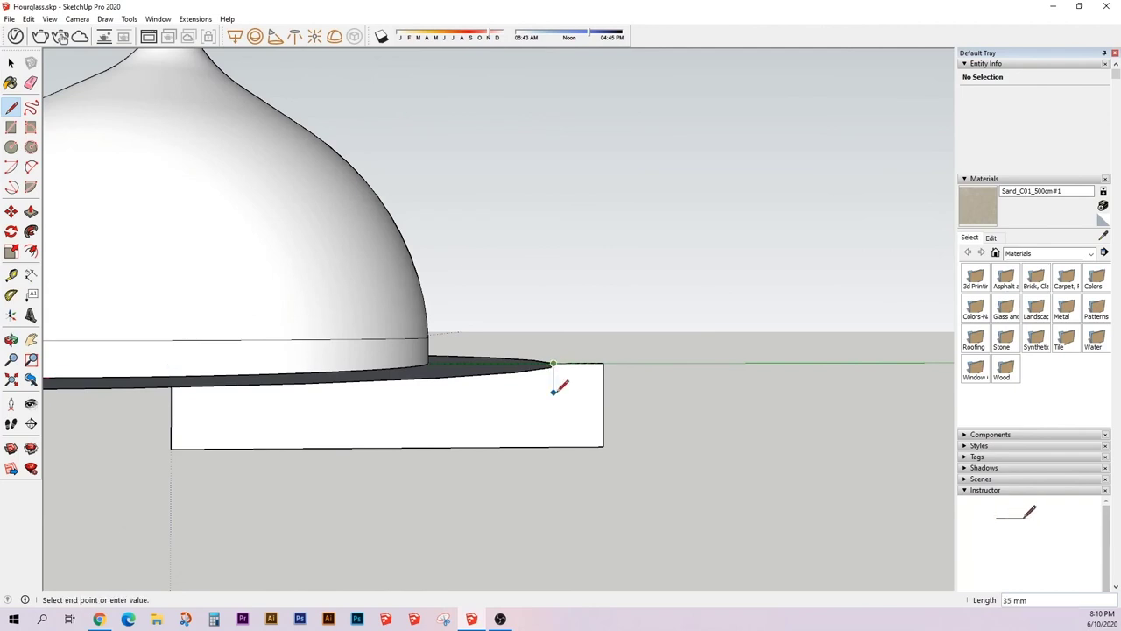
scroll(602, 399, up, 2)
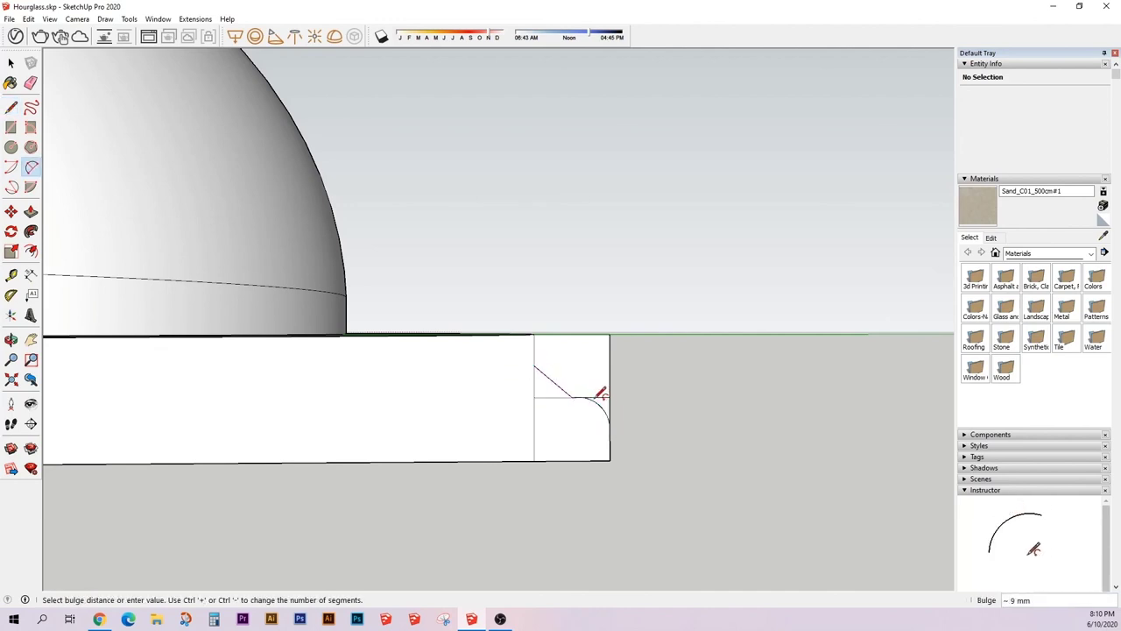
click(547, 368)
key(e)
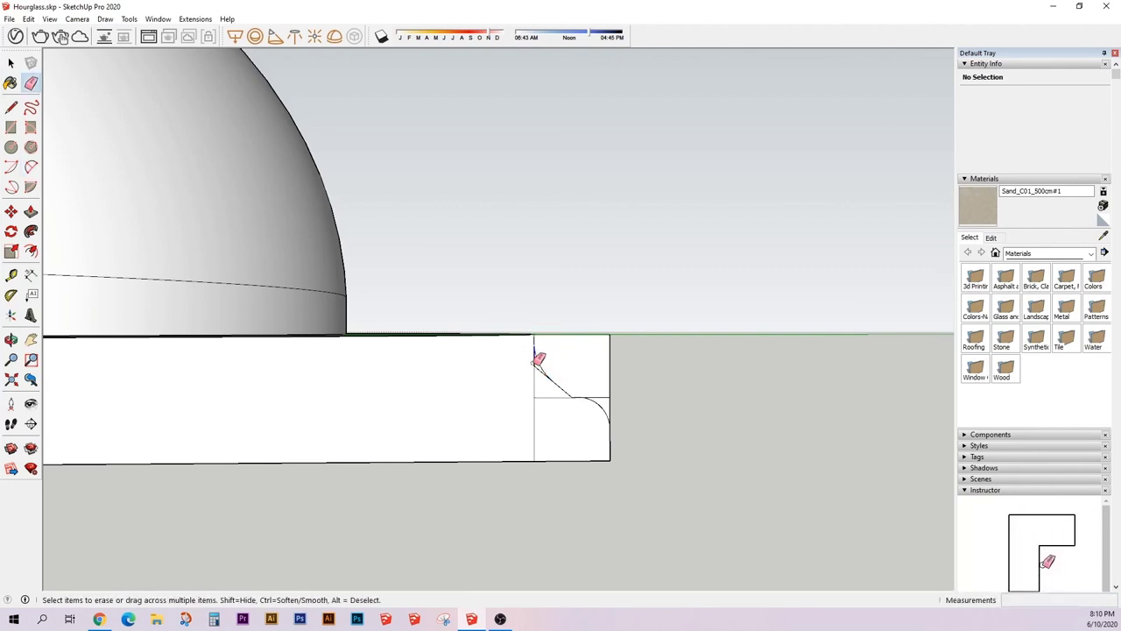
middle_drag(533, 410, 616, 405)
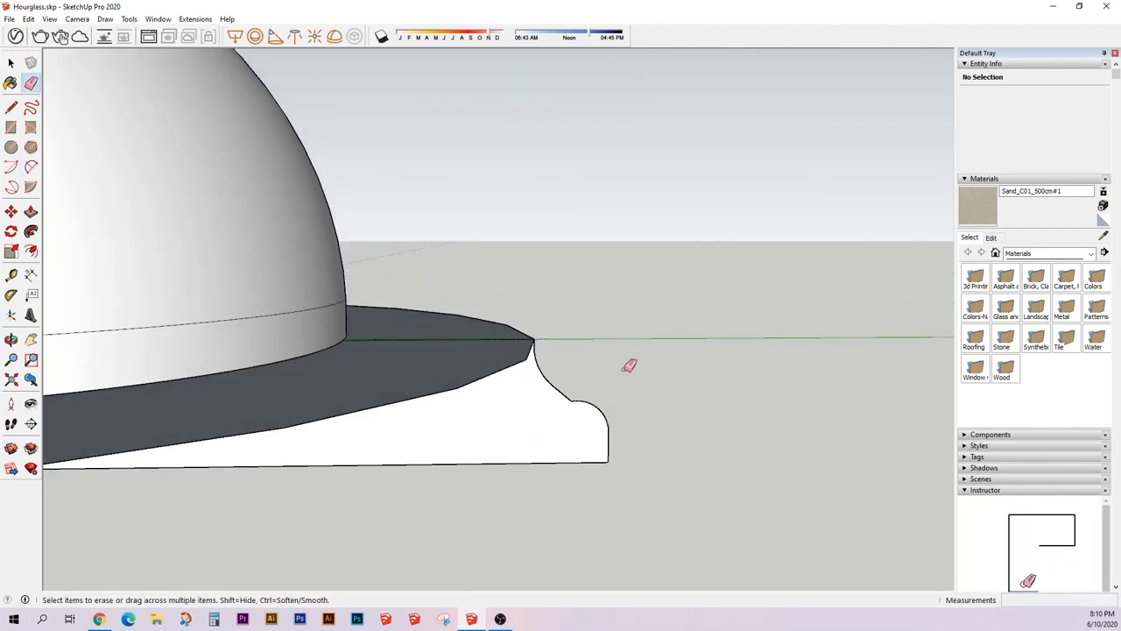
- Cut a small arc into the profile corner and round its upper corner with another arc
middle_drag(629, 366, 611, 436)
key(a)
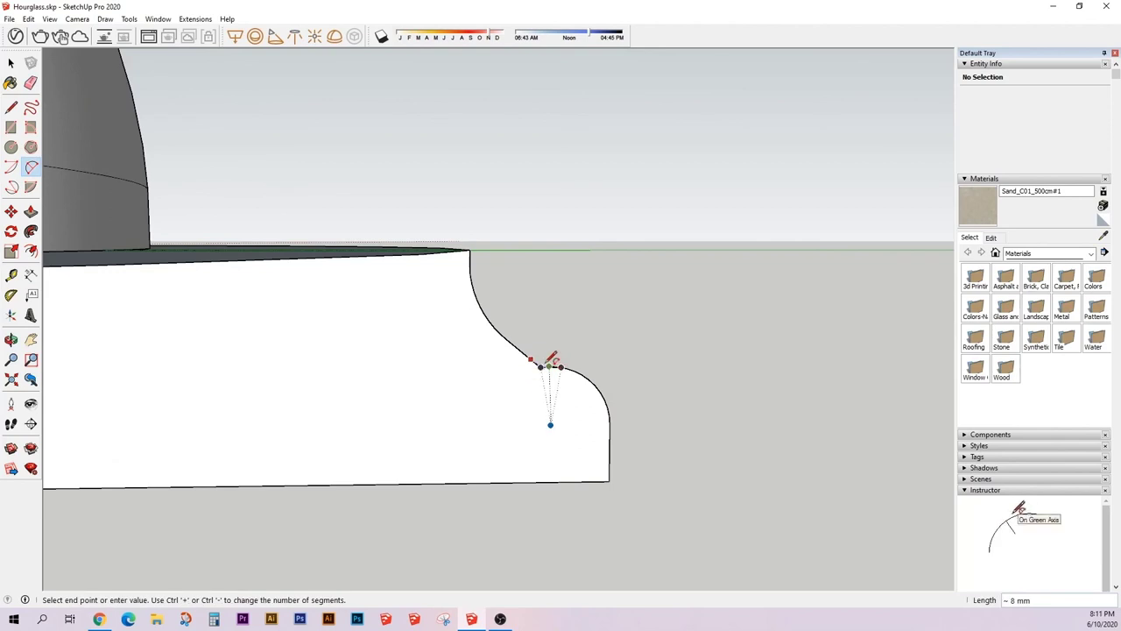
middle_drag(552, 361, 525, 345)
scroll(565, 359, up, 5)
key(e)
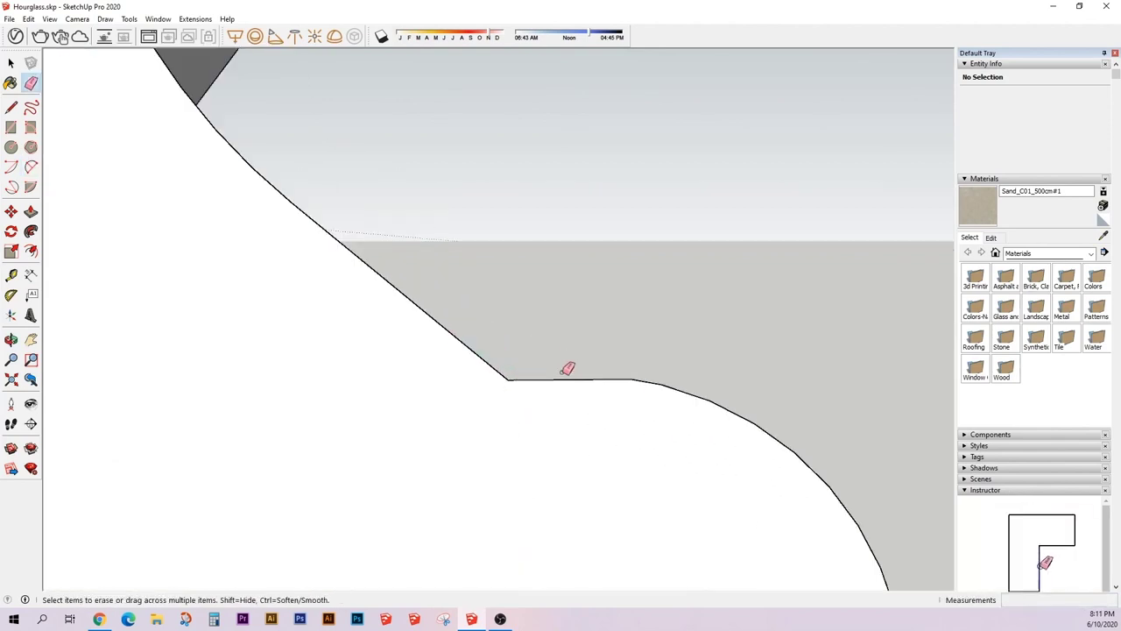
key(a)
click(523, 354)
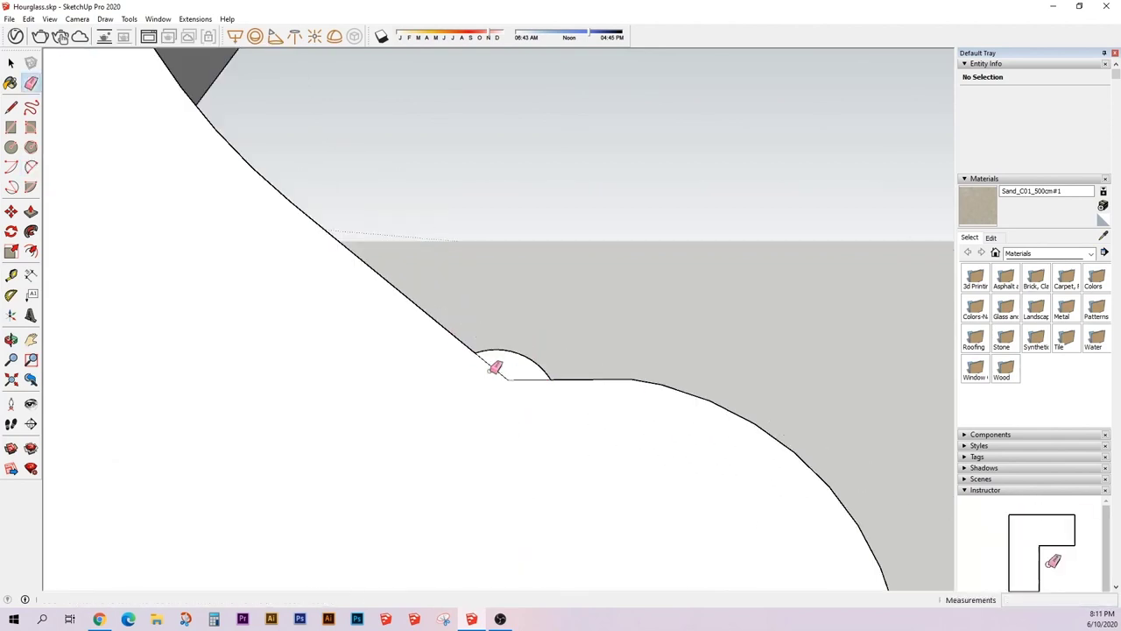
key(e)
mouse_move(513, 370)
middle_down()
mouse_move(514, 403)
mouse_move(527, 337)
mouse_move(451, 289)
mouse_move(403, 298)
middle_up()
key(a)
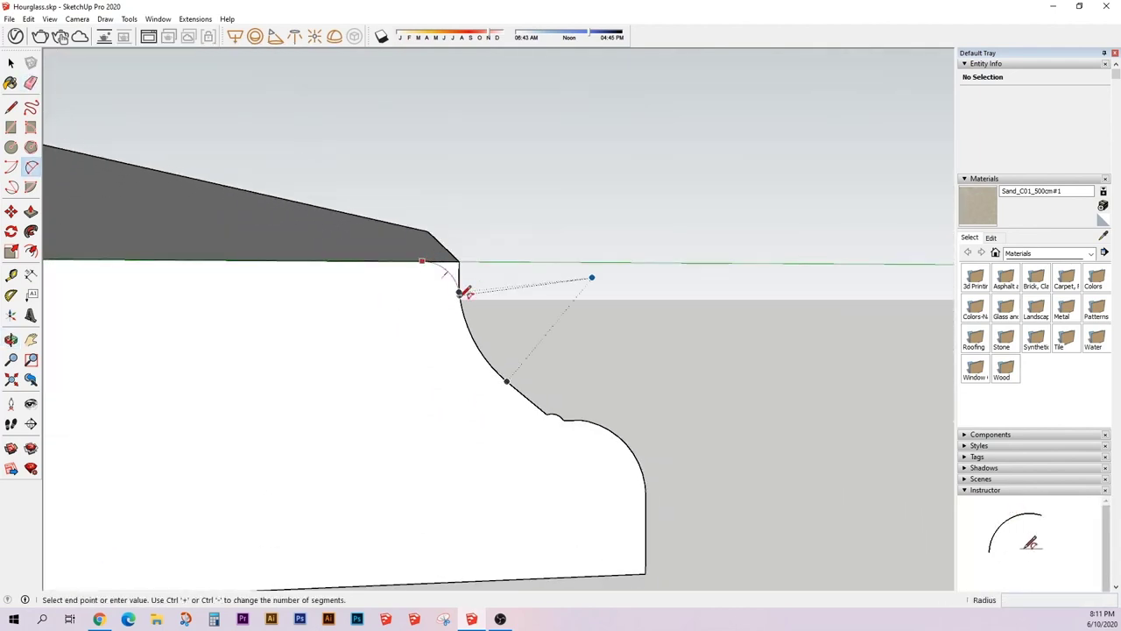
click(464, 292)
key(e)
- Add another small curved cutout along the base profile's edge
mouse_move(463, 268)
middle_down()
mouse_move(476, 431)
mouse_move(566, 464)
middle_up()
key(l)
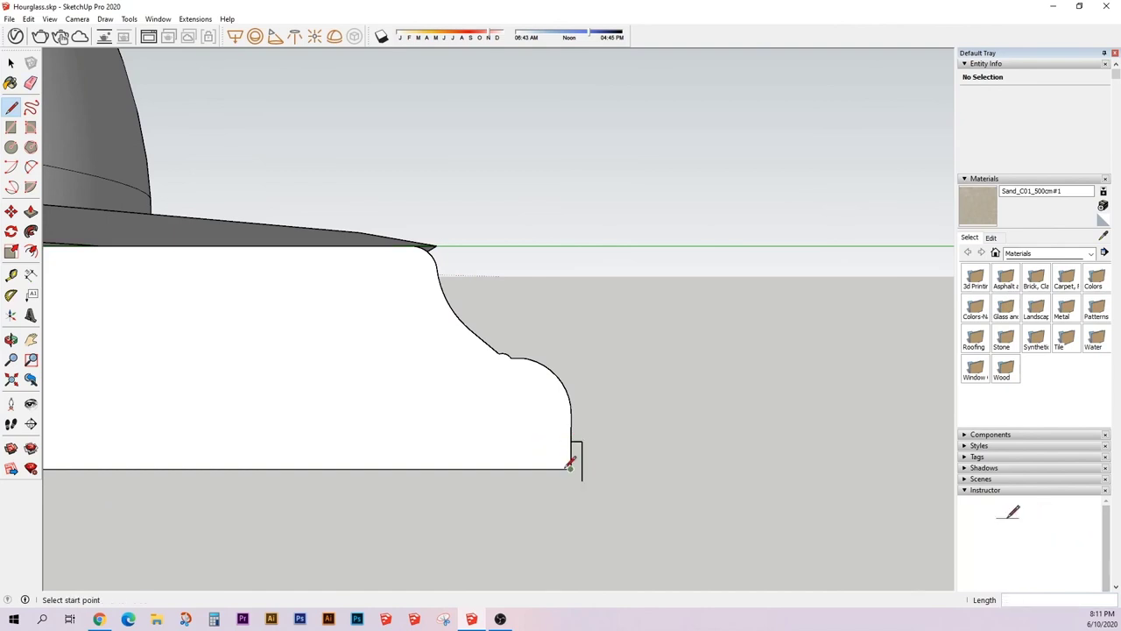
key(r)
mouse_move(596, 462)
middle_down()
mouse_move(483, 395)
mouse_move(500, 380)
middle_up()
key(a)
click(568, 329)
click(493, 337)
click(517, 377)
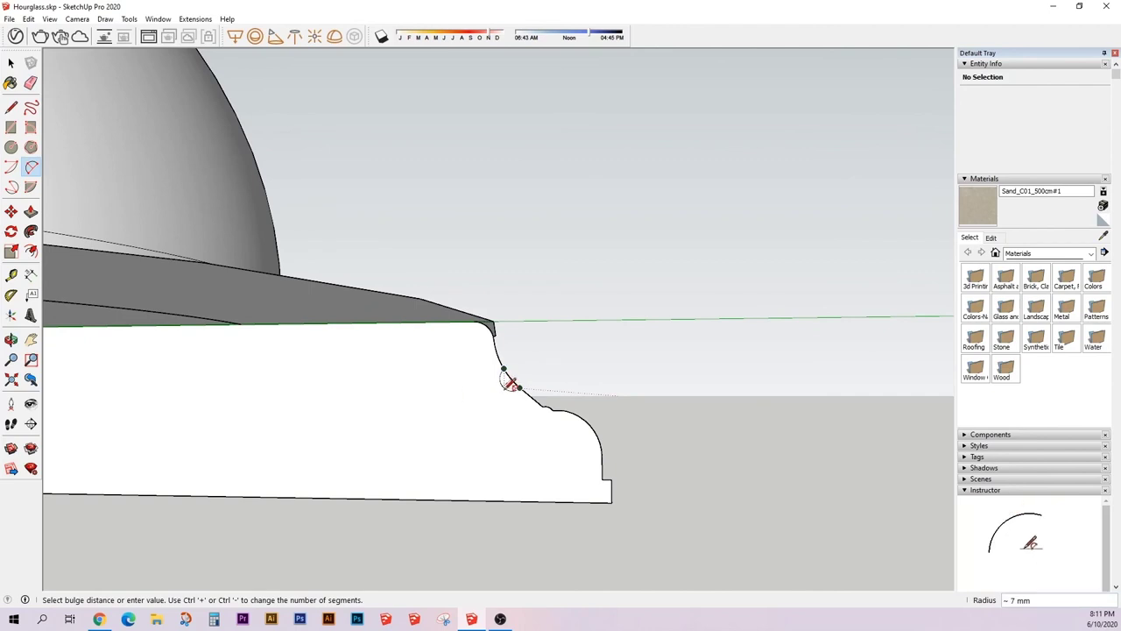
scroll(510, 383, up, 3)
click(518, 368)
- Erase stray edges and select the outer 450 mm circle as the sweep path
key(e)
scroll(521, 355, down, 2)
scroll(517, 385, down, 3)
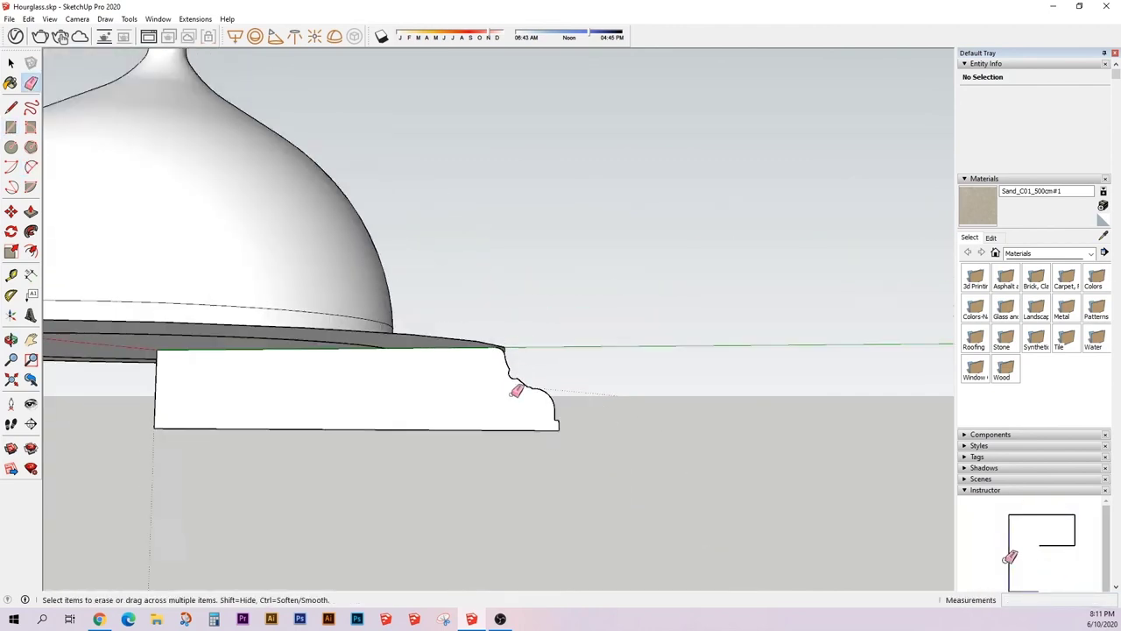
scroll(517, 390, down, 3)
key(space)
middle_drag(327, 395, 421, 303)
click(420, 302)
- Edit the circle's segment count and sweep the moulding profile around the 450 mm circle
click(1068, 122)
text(100)
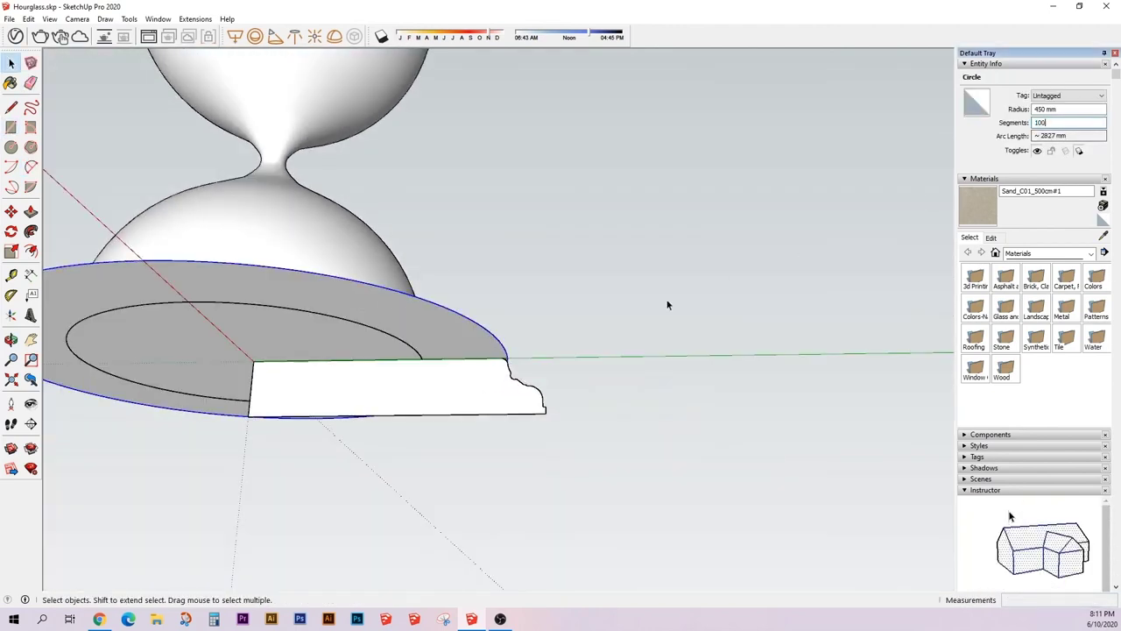
click(473, 378)
key(p)
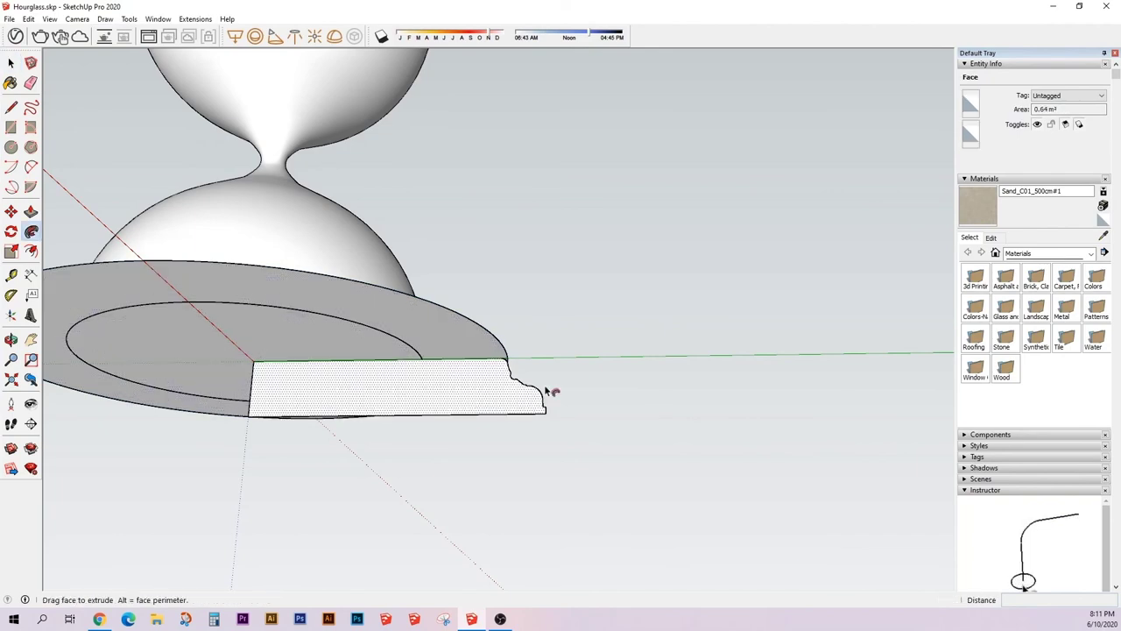
click(443, 373)
mouse_move(442, 372)
middle_down()
mouse_move(423, 357)
mouse_move(483, 386)
mouse_move(555, 549)
mouse_move(491, 366)
mouse_move(526, 388)
mouse_move(365, 303)
mouse_move(261, 219)
middle_up()
- Cap the ring's groove with a line to create its flat top face
key(l)
click(520, 353)
click(318, 251)
key(e)
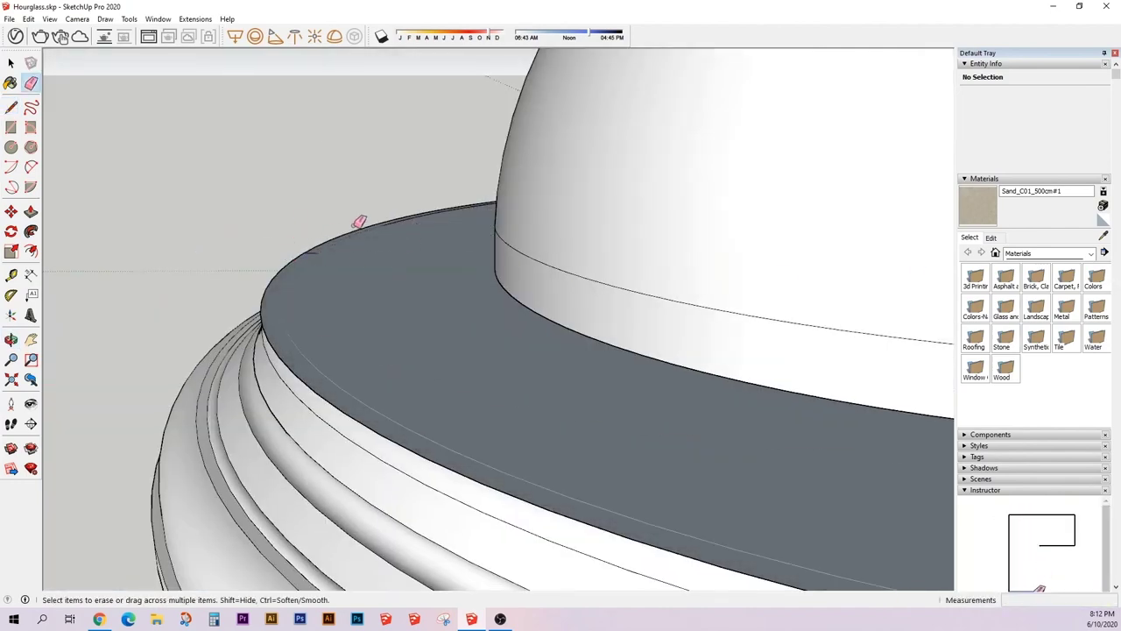
scroll(316, 245, down, 1)
scroll(310, 263, down, 4)
- Select all connected geometry of the stepped base ring and make it one group
middle_drag(307, 300, 586, 282)
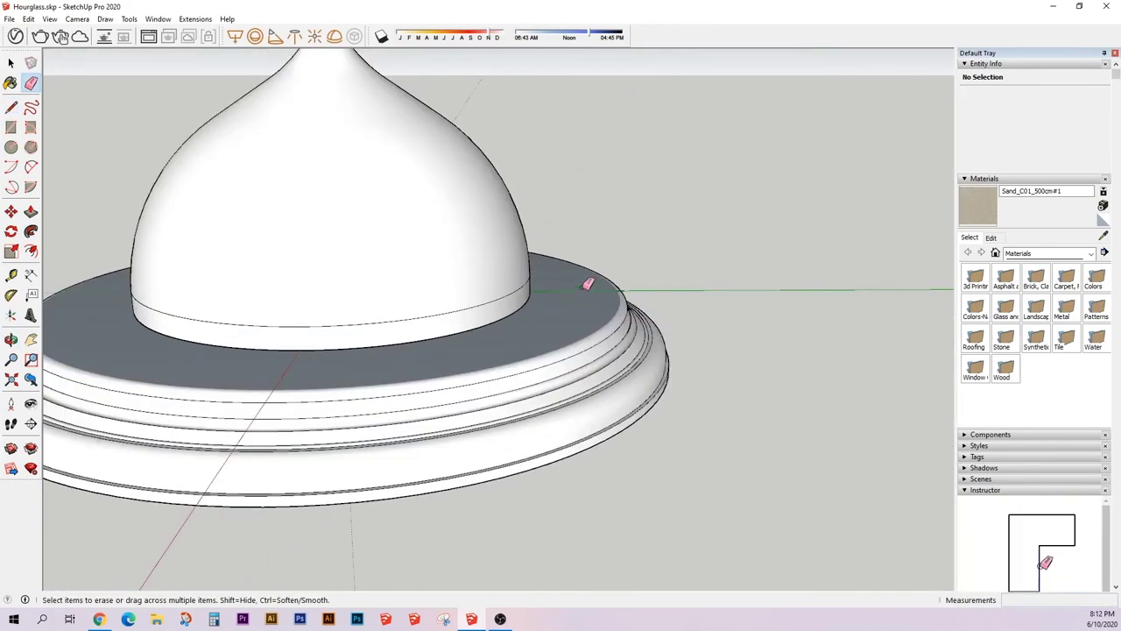
scroll(592, 279, up, 5)
scroll(592, 282, down, 3)
key(space)
right_click(466, 310)
click(488, 415)
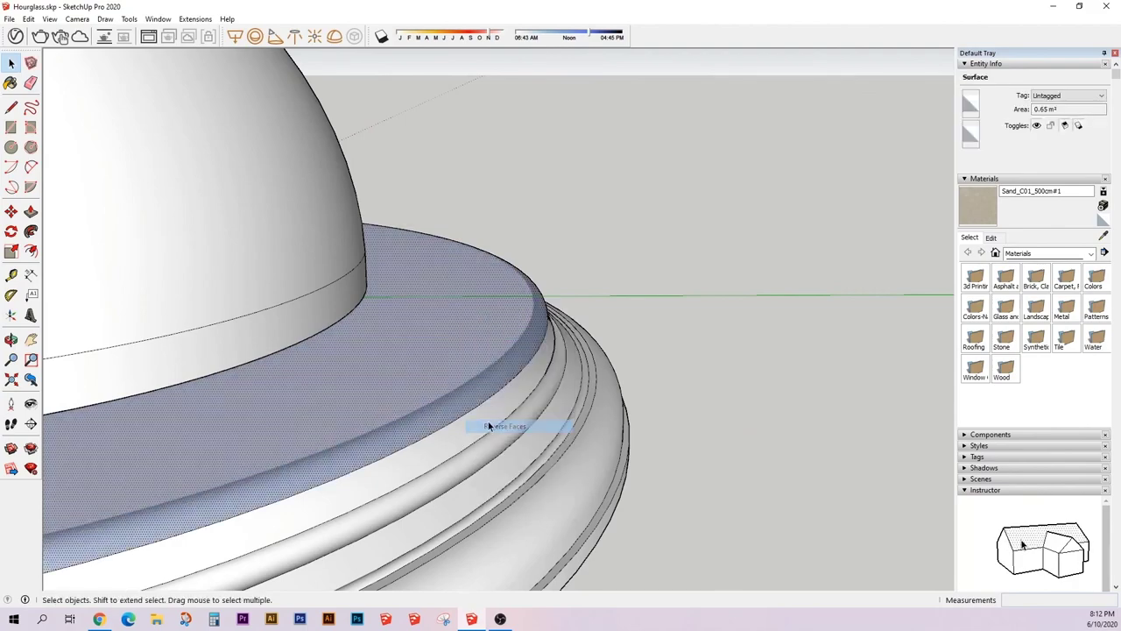
scroll(490, 411, up, 2)
scroll(510, 350, up, 2)
scroll(511, 350, down, 3)
triple_click(500, 330)
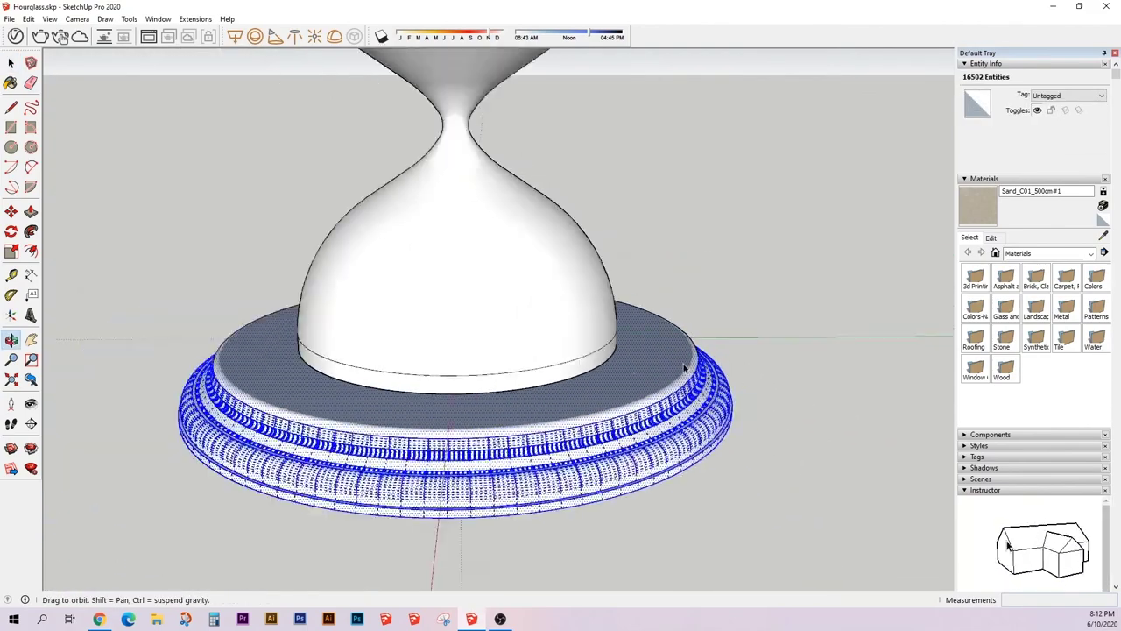
middle_drag(500, 330, 653, 354)
scroll(658, 357, up, 1)
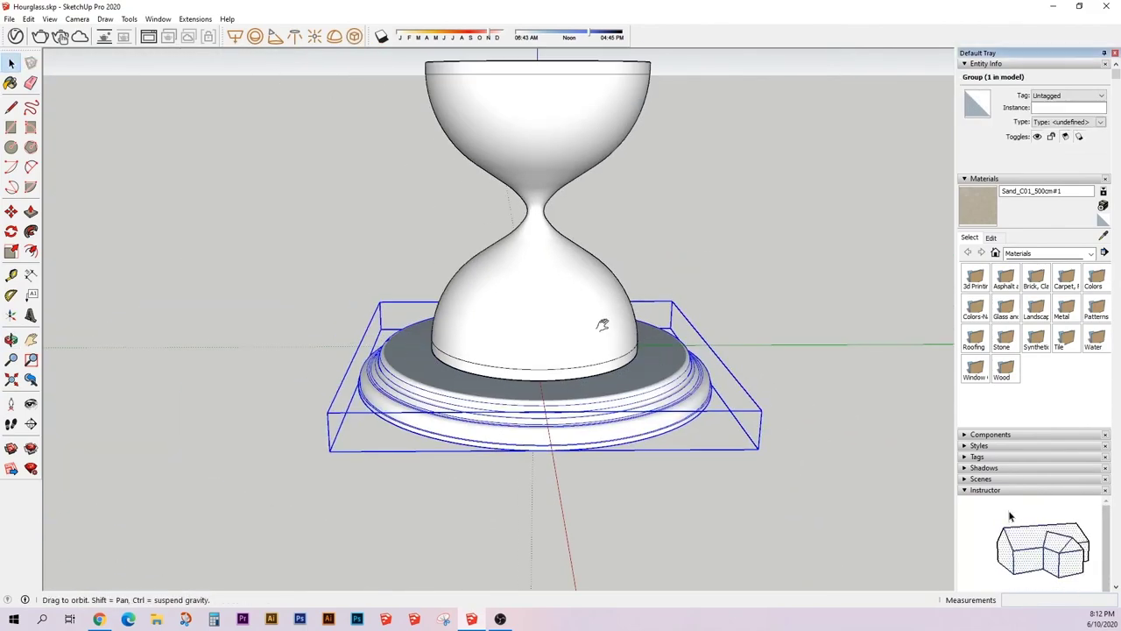
mouse_move(601, 325)
middle_down()
mouse_move(563, 473)
mouse_move(593, 481)
mouse_move(529, 437)
mouse_move(561, 490)
middle_up()
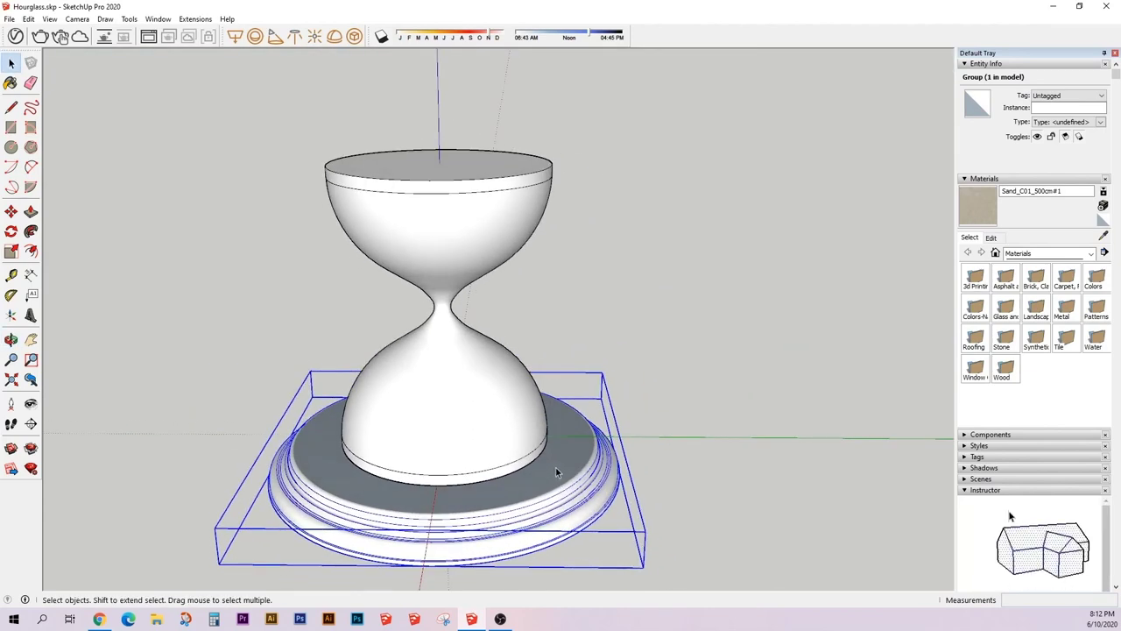
- Copy the base group to the right and scale the copy down to a small size
scroll(550, 478, down, 2)
key(m)
click(550, 477)
middle_drag(876, 534, 716, 492)
click(717, 492)
key(s)
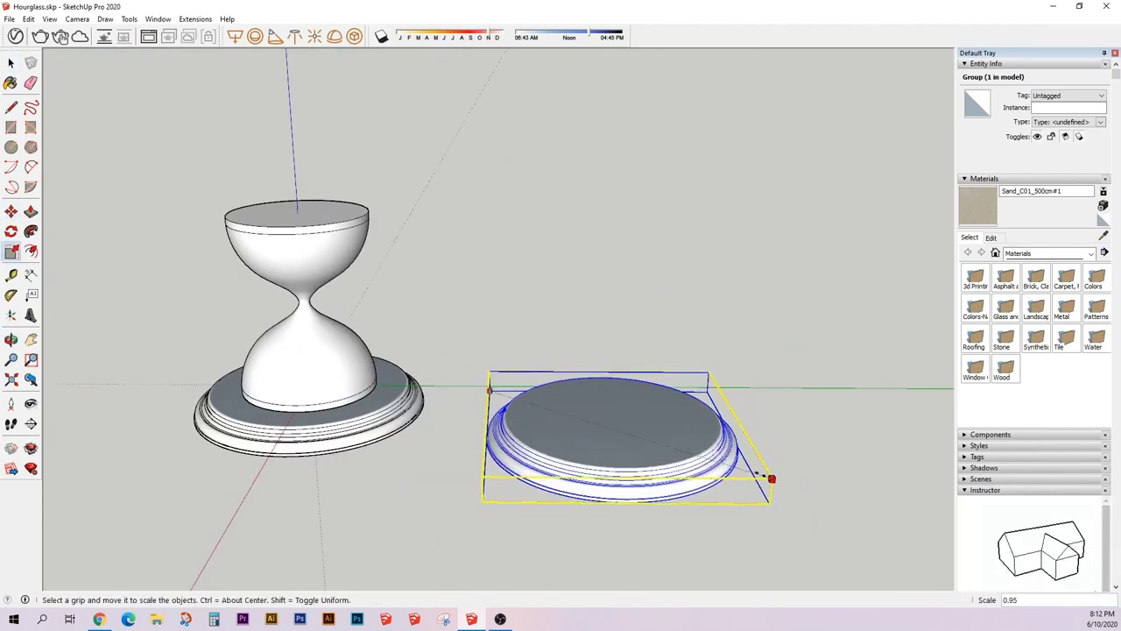
drag(768, 478, 517, 403)
scroll(517, 395, up, 3)
scroll(543, 389, up, 3)
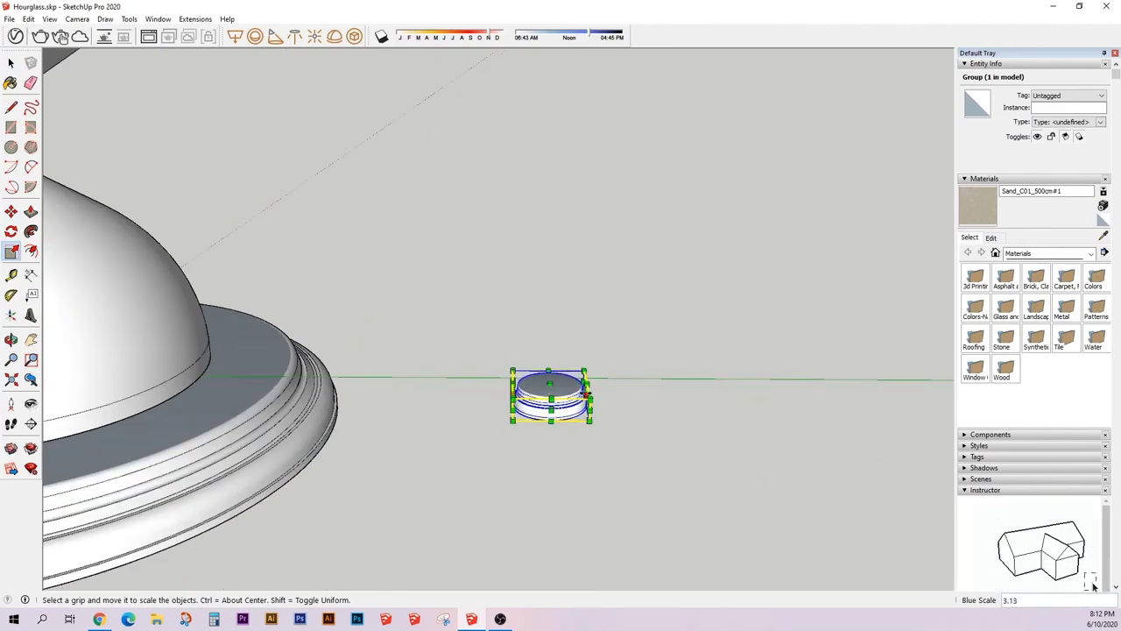
- Open the small base copy for editing
key(m)
middle_drag(581, 393, 487, 262)
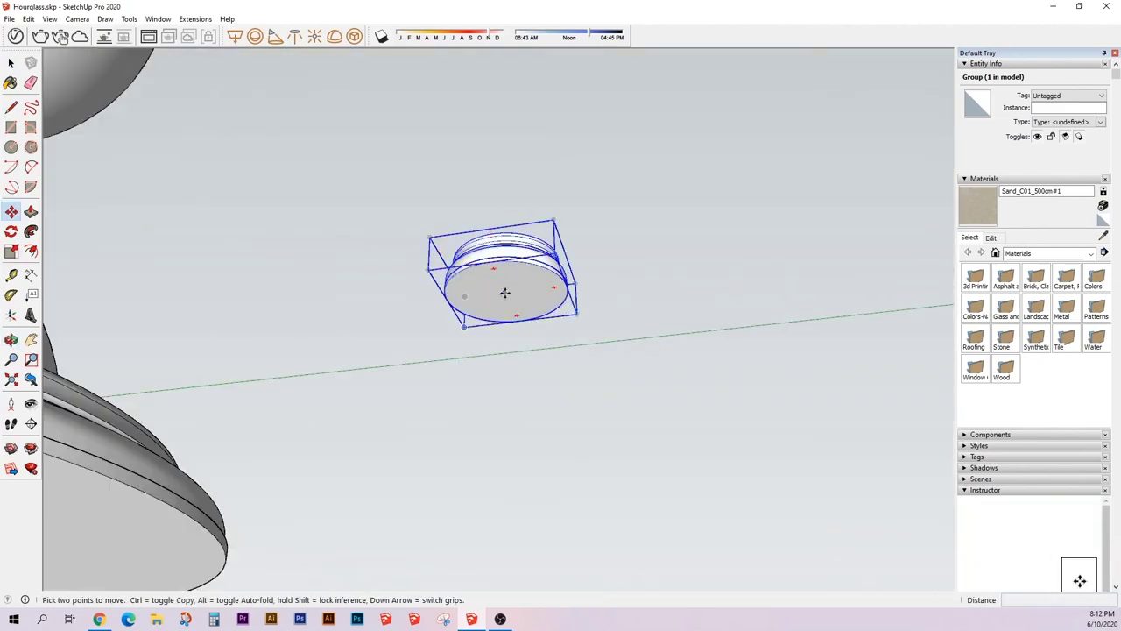
key(q)
key(l)
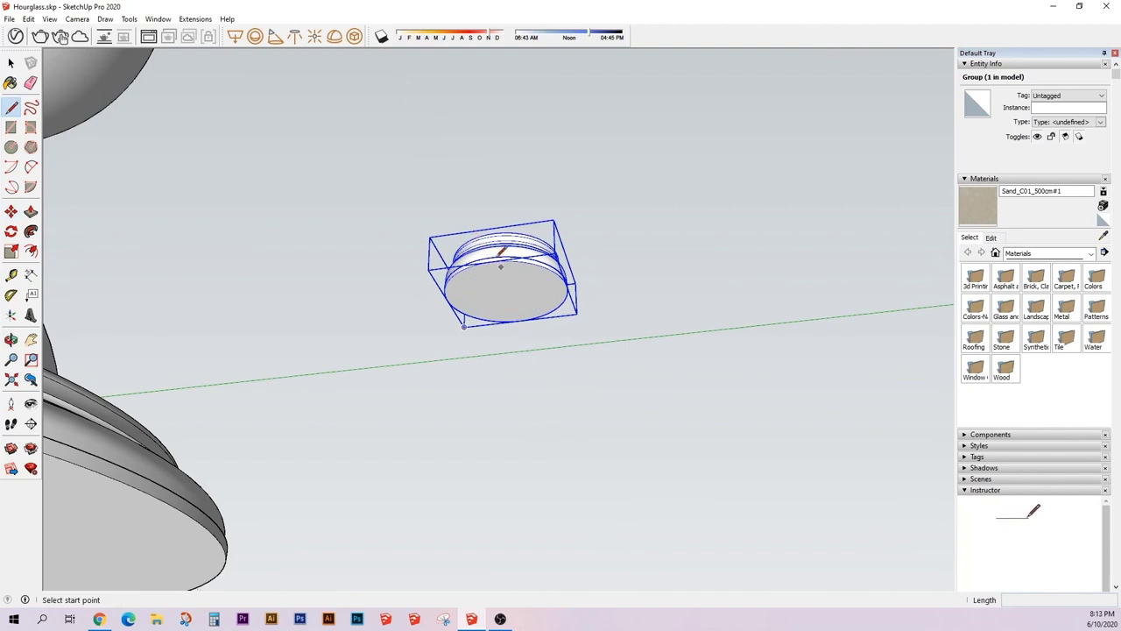
key(Escape)
key(Return)
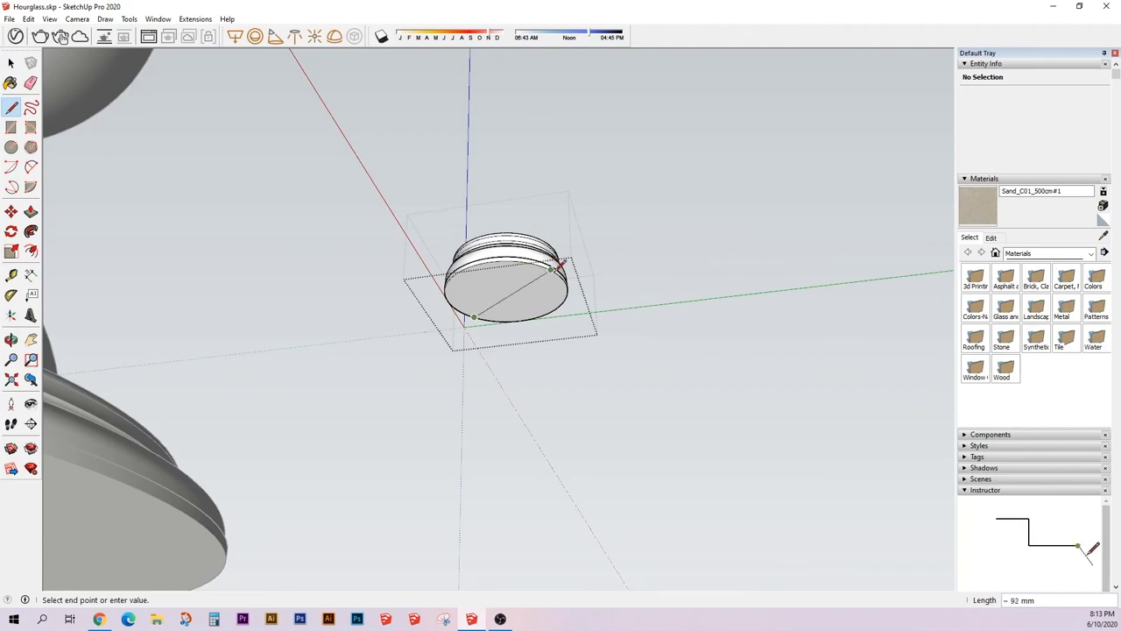
- Inspect the small disc from the side, then close the group
middle_drag(552, 267, 470, 199)
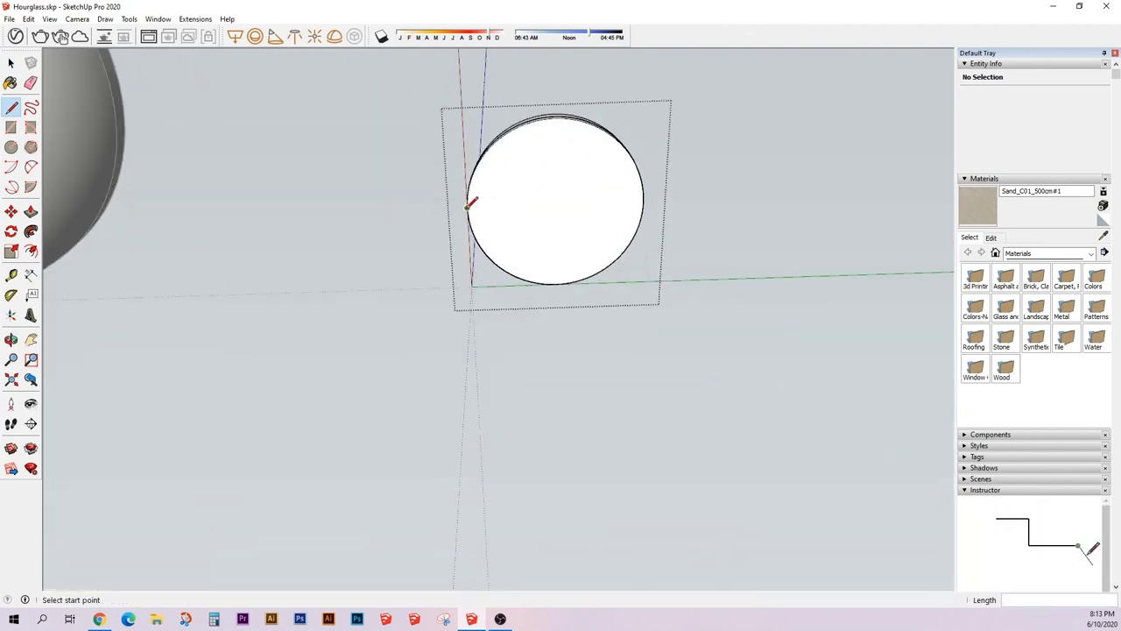
scroll(471, 203, up, 1)
scroll(470, 205, up, 3)
click(471, 213)
scroll(471, 213, down, 2)
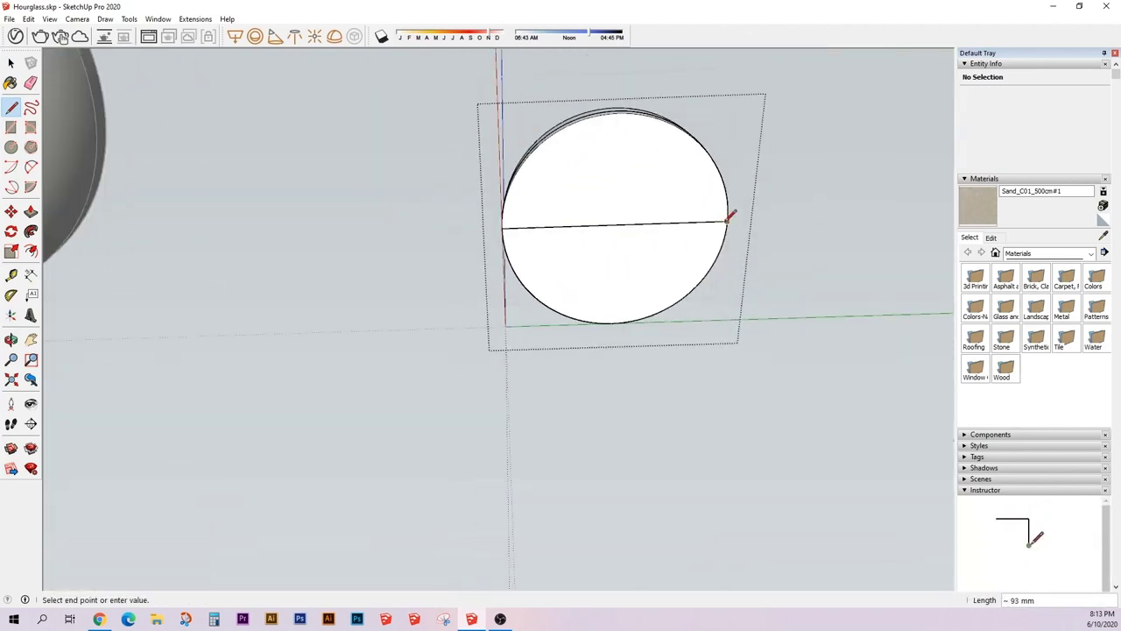
scroll(613, 271, down, 2)
key(space)
key(Escape)
scroll(607, 278, down, 3)
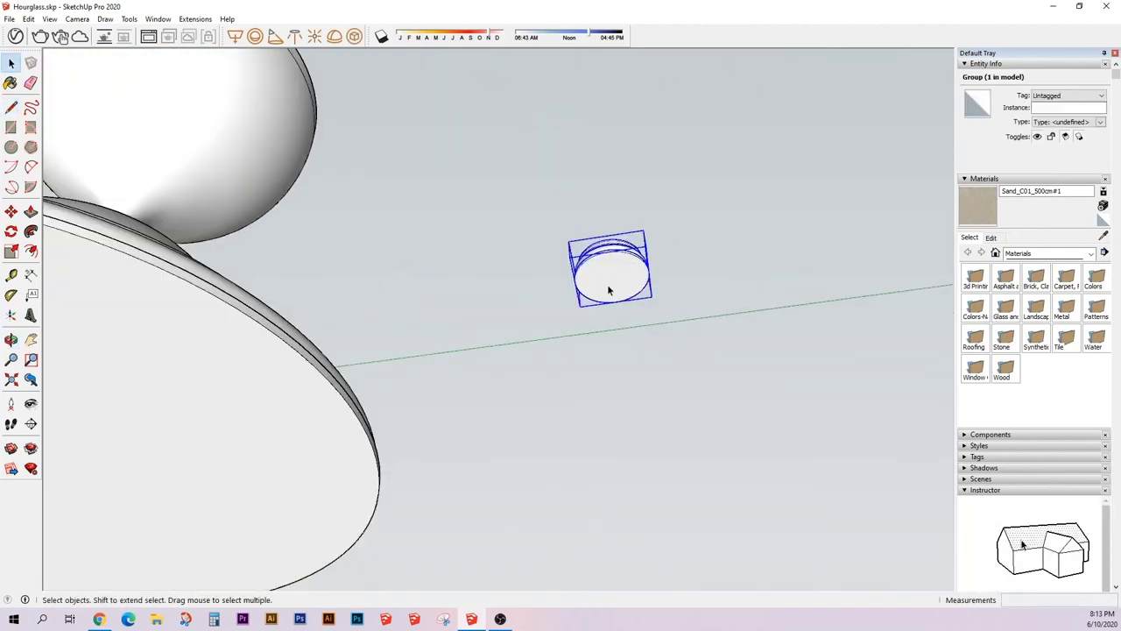
- Bring the small base copy into view and pick it up with Move
key(m)
middle_drag(648, 273, 603, 480)
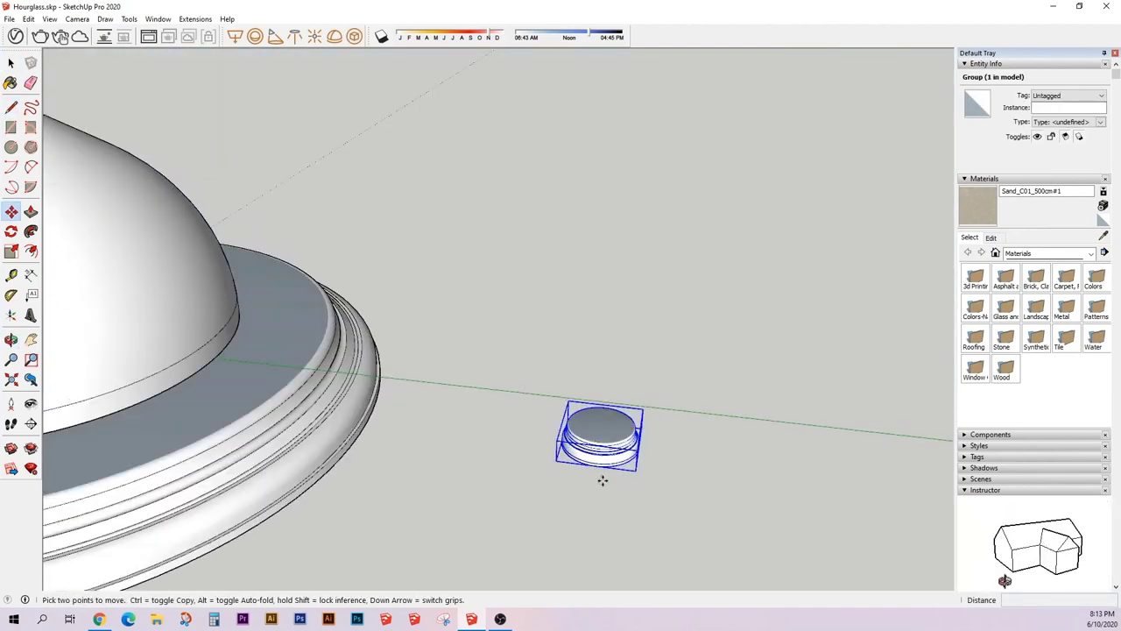
middle_drag(637, 423, 630, 275)
scroll(624, 289, up, 3)
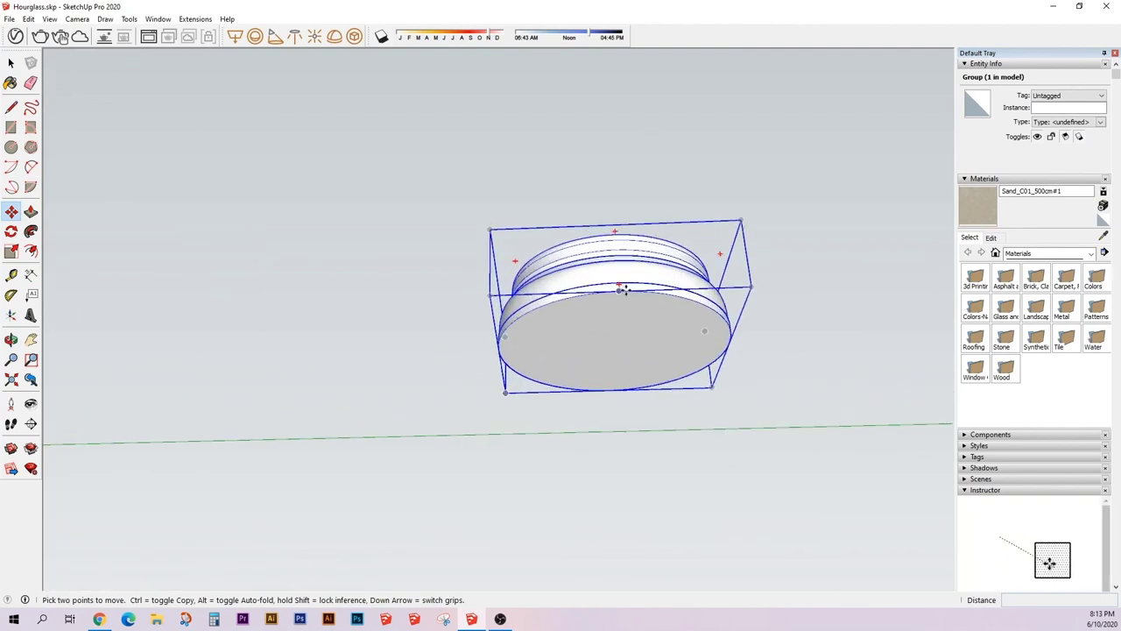
key(space)
double_click(619, 290)
key(l)
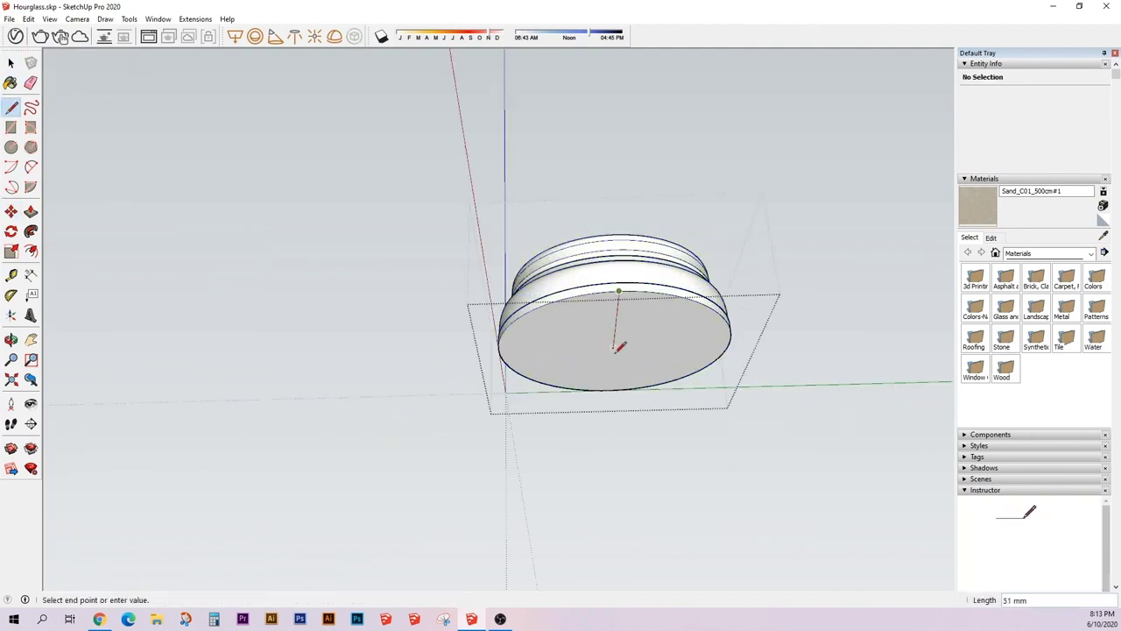
key(space)
key(Escape)
key(m)
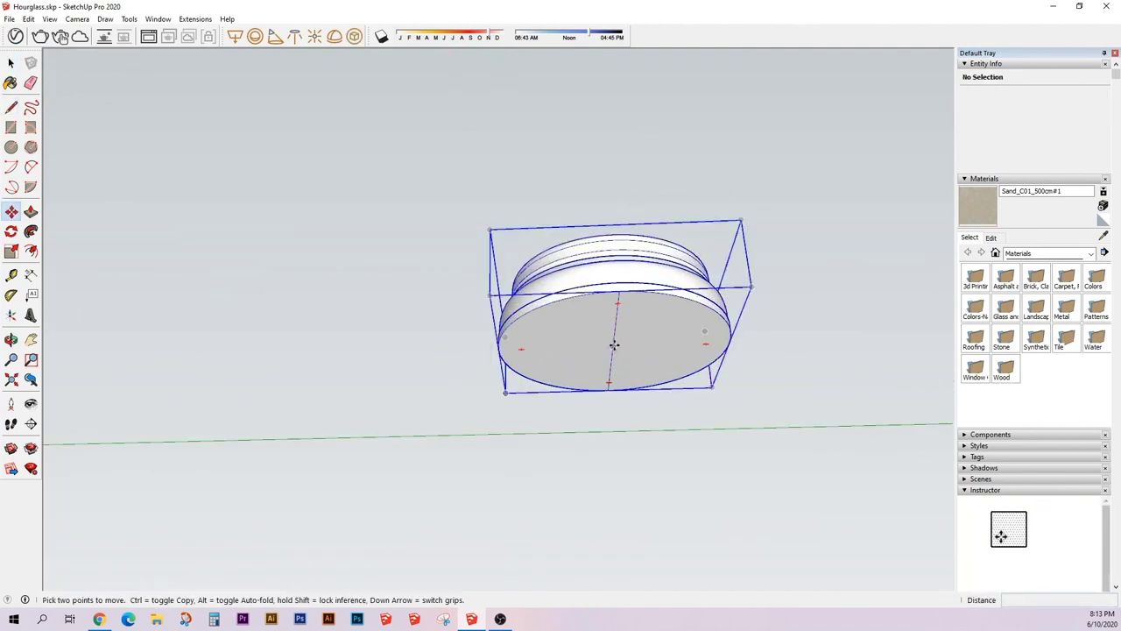
click(612, 343)
scroll(532, 344, down, 5)
middle_drag(388, 283, 470, 380)
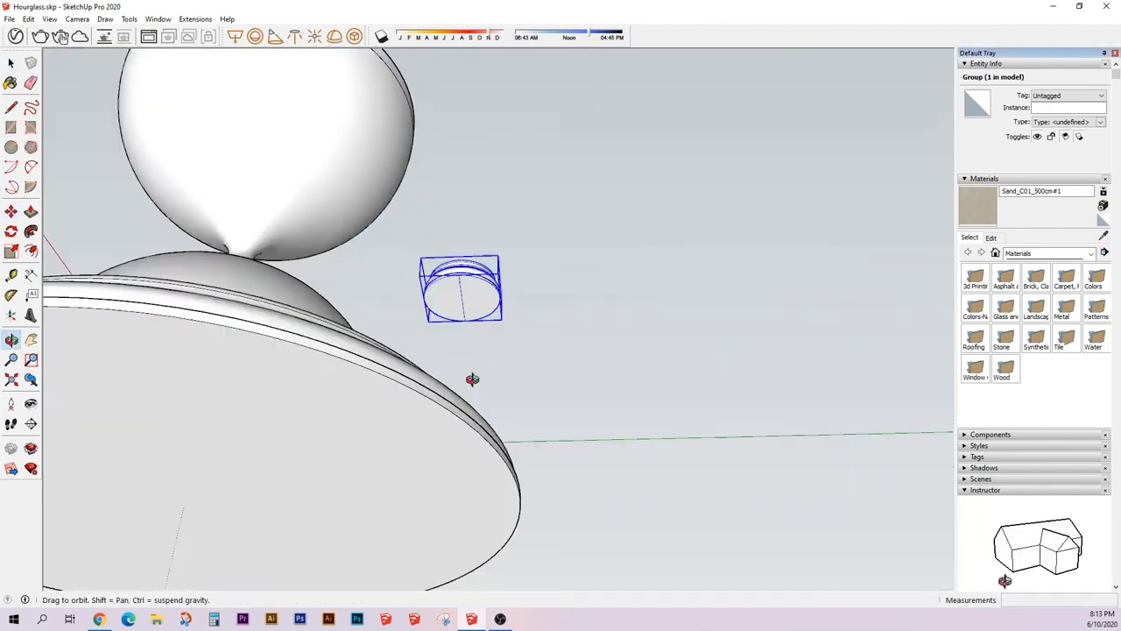
- Hide the glass bulbs and the sand to clear the view
right_click(330, 318)
key(Escape)
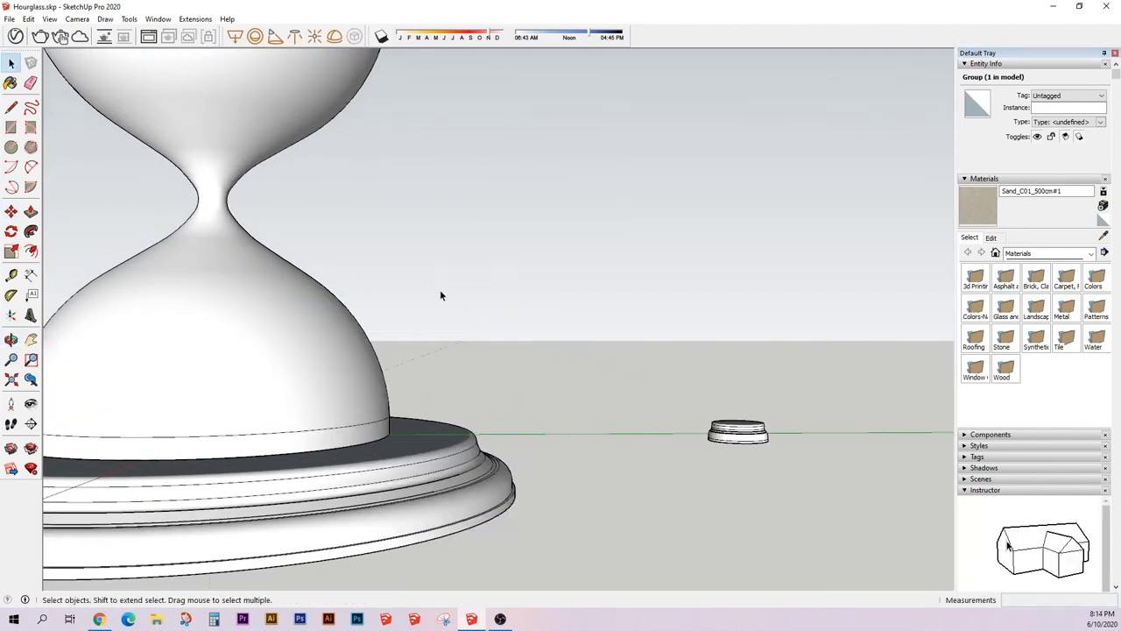
right_click(283, 327)
click(312, 363)
right_click(271, 100)
click(298, 131)
- Move the small base copy onto the large base's top beside the bulb, distance 20
click(739, 432)
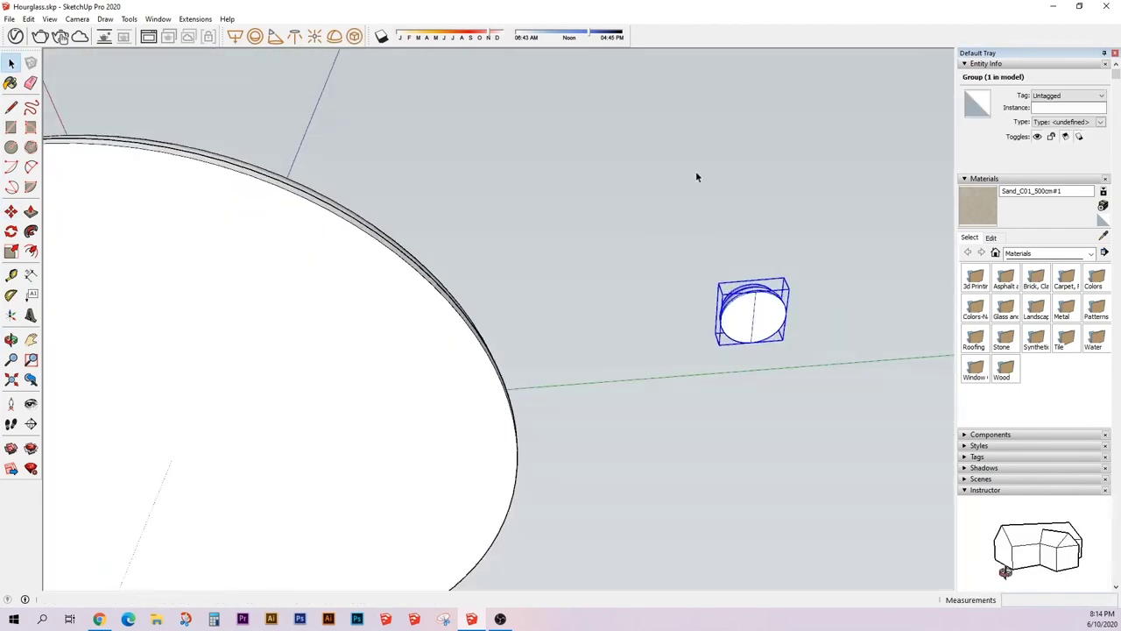
key(m)
click(755, 248)
middle_drag(755, 248, 475, 578)
scroll(349, 343, up, 3)
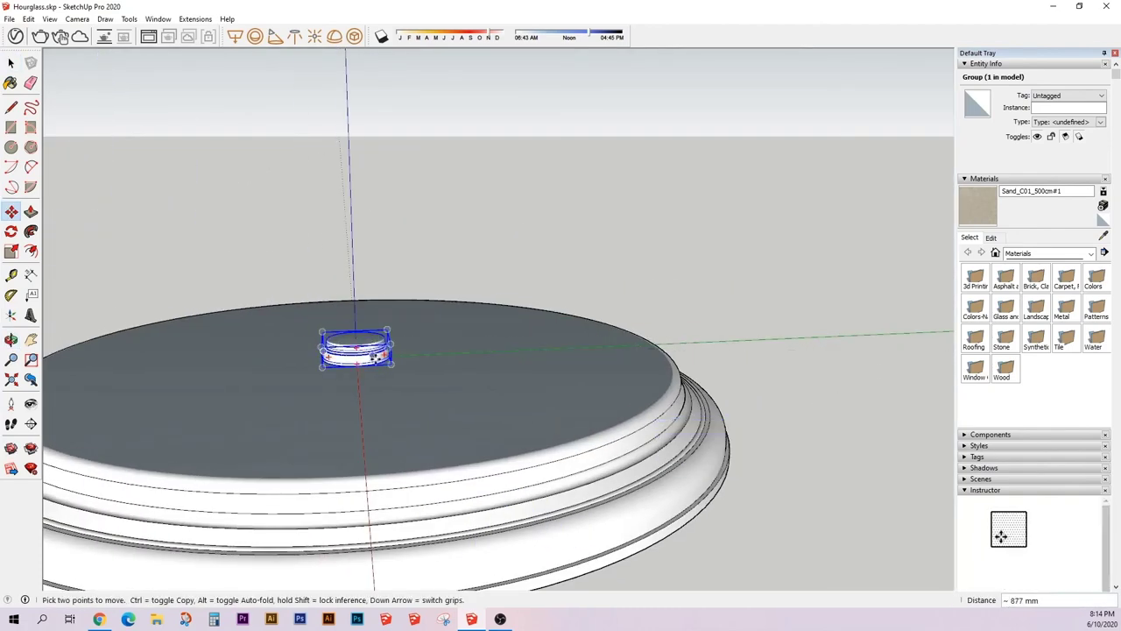
middle_drag(349, 343, 366, 464)
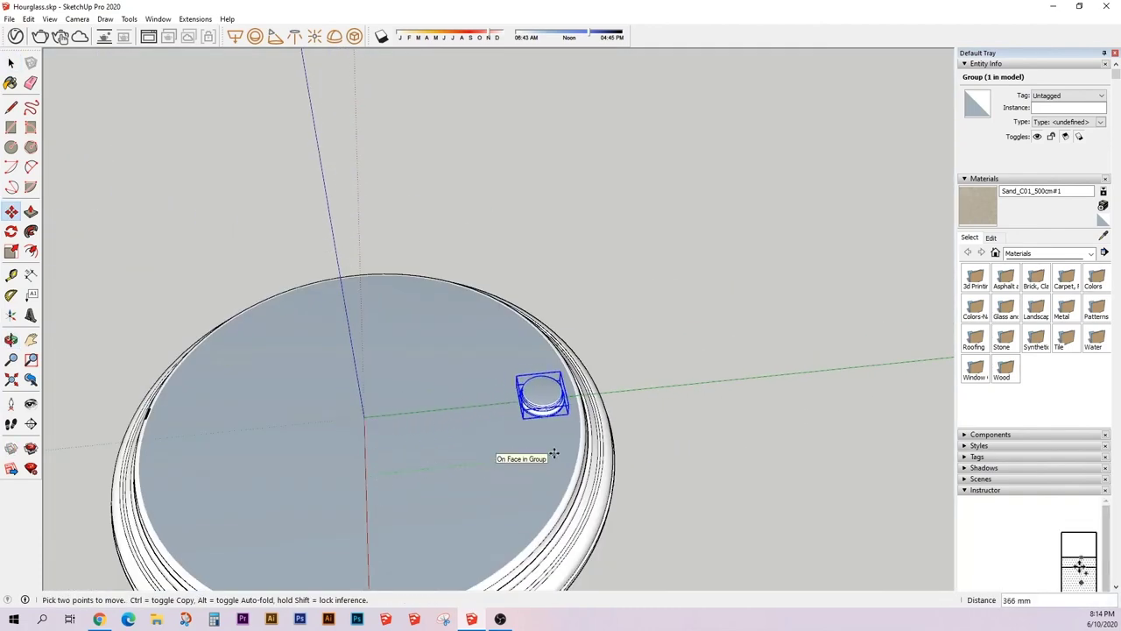
scroll(547, 447, down, 5)
scroll(545, 442, up, 5)
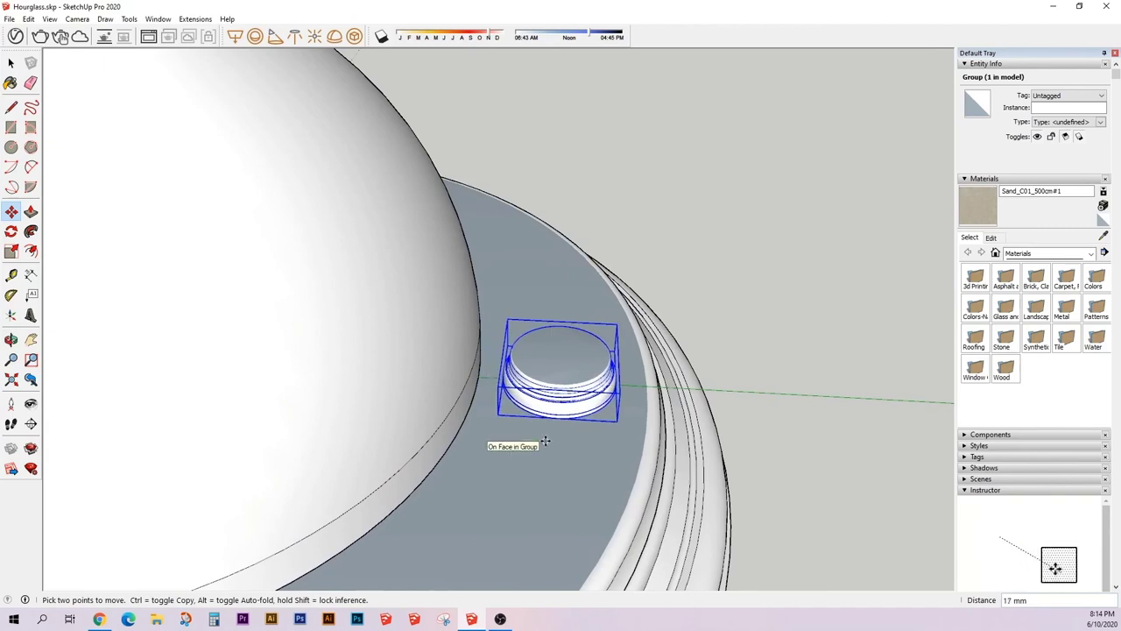
text(20)
scroll(521, 434, down, 5)
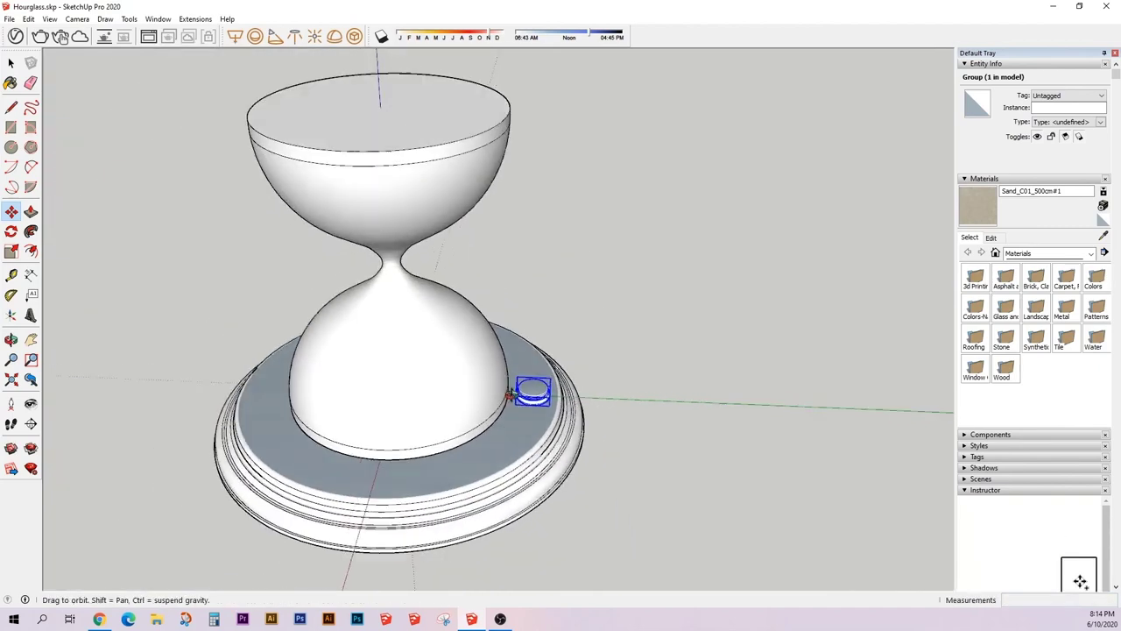
- Open the small drum group for editing and select its top faces
key(space)
right_click(445, 110)
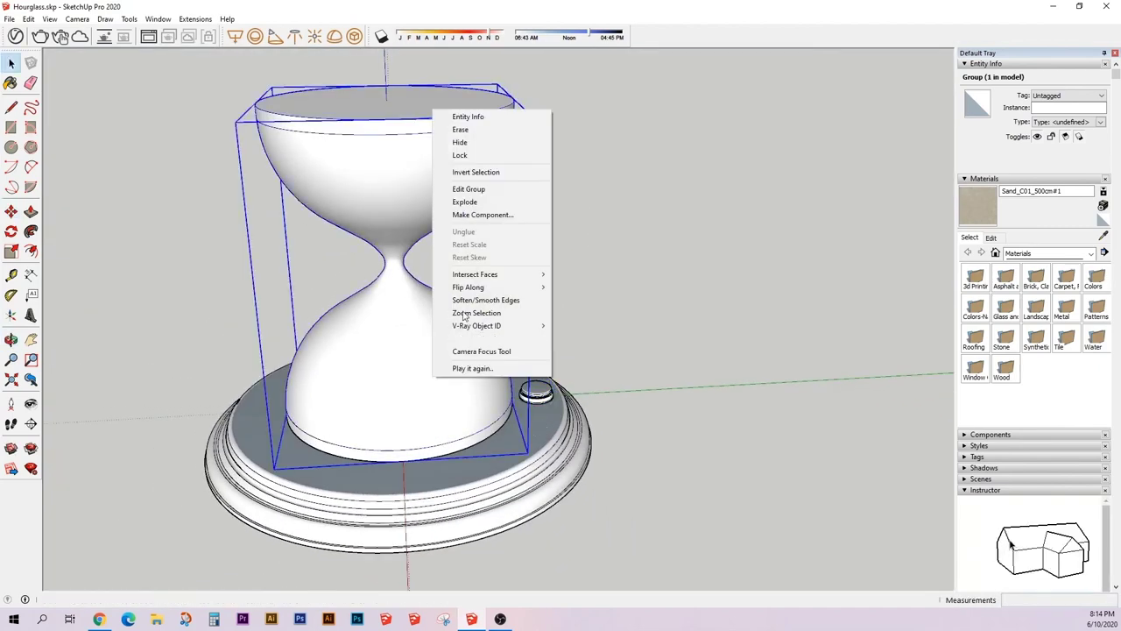
key(Escape)
key(p)
scroll(536, 392, up, 2)
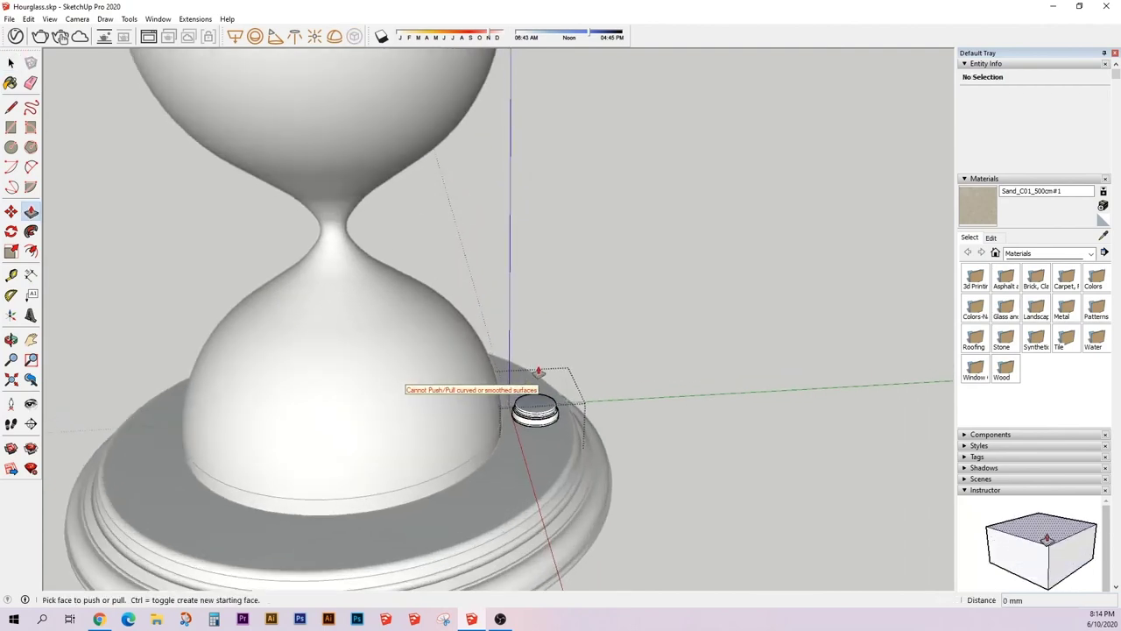
scroll(508, 455, up, 3)
key(space)
scroll(484, 514, up, 3)
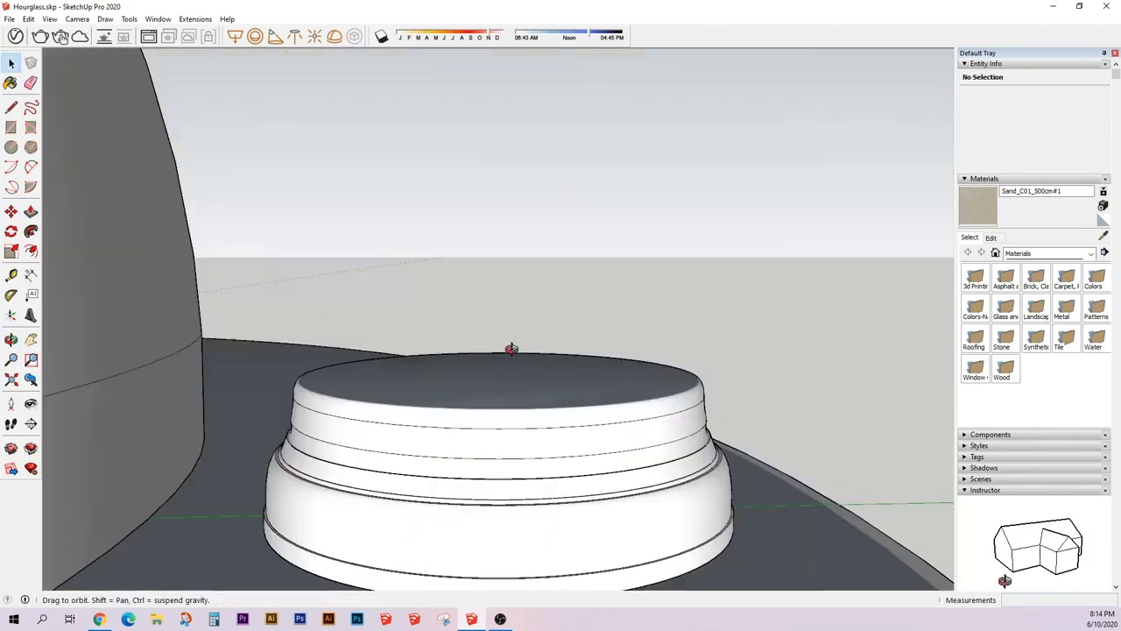
scroll(493, 400, up, 3)
double_click(492, 400)
click(544, 423)
key(m)
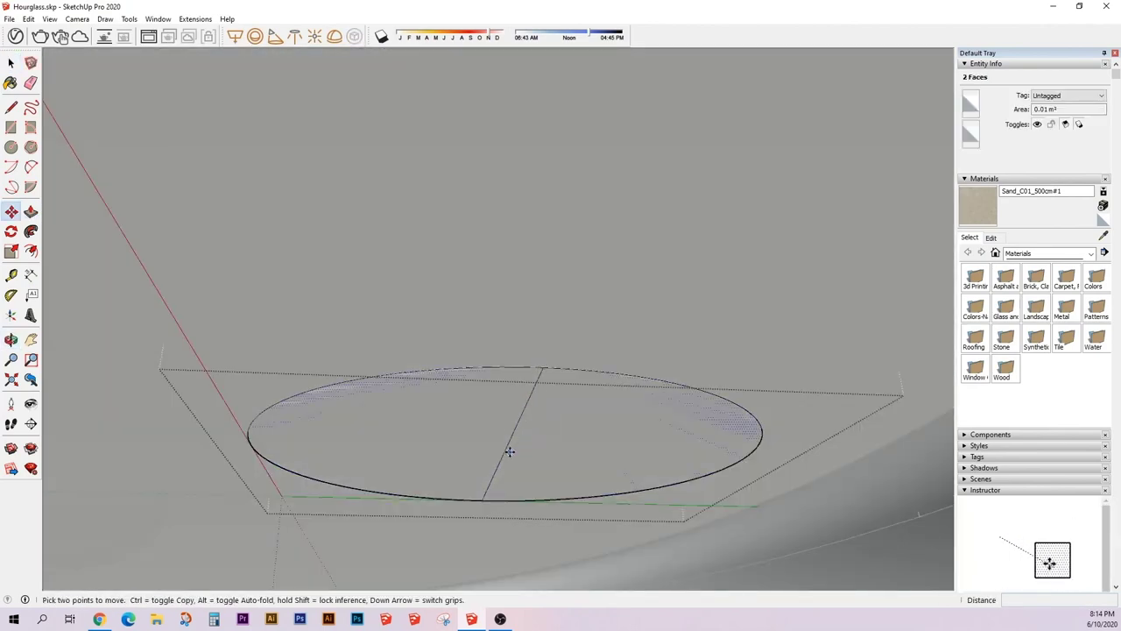
mouse_move(508, 385)
middle_down()
mouse_move(518, 245)
mouse_move(518, 299)
mouse_move(613, 263)
middle_up()
- Try an inward offset ring and erasing its edges on the drum top, then undo the erase
key(f)
click(688, 258)
click(751, 243)
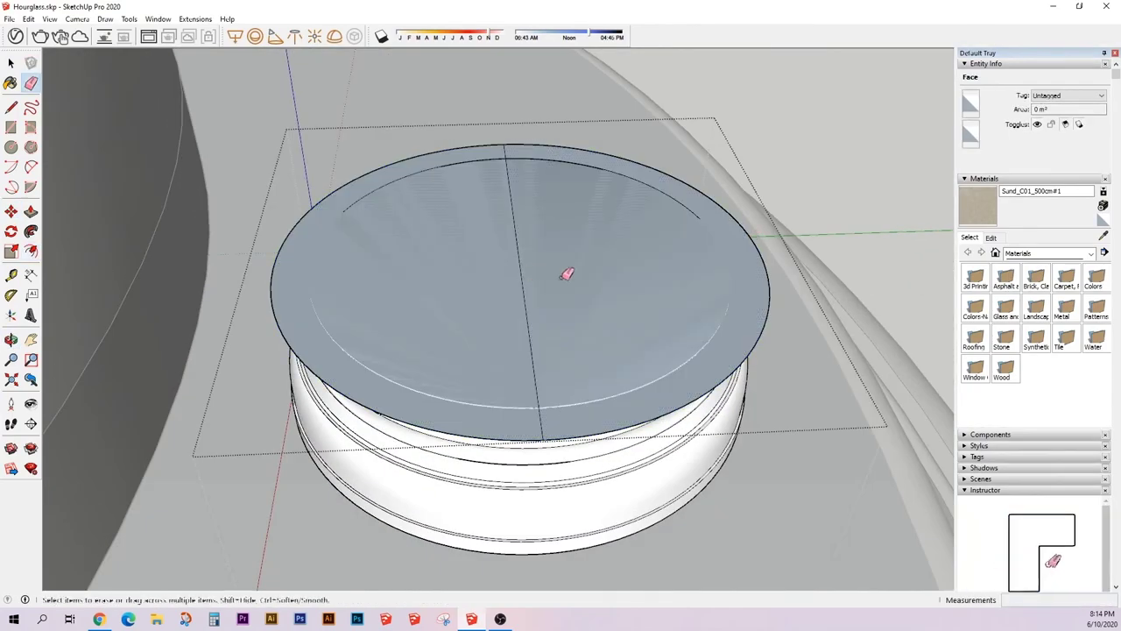
key(e)
key(f)
click(720, 243)
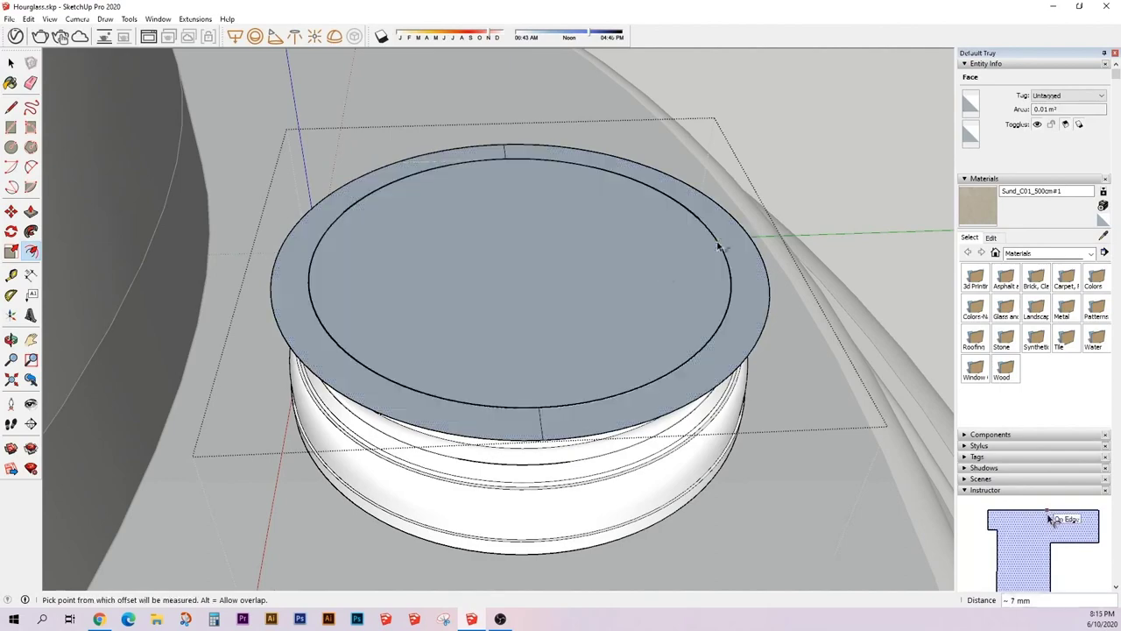
key(space)
click(739, 268)
key(e)
click(462, 147)
key(space)
triple_click(504, 143)
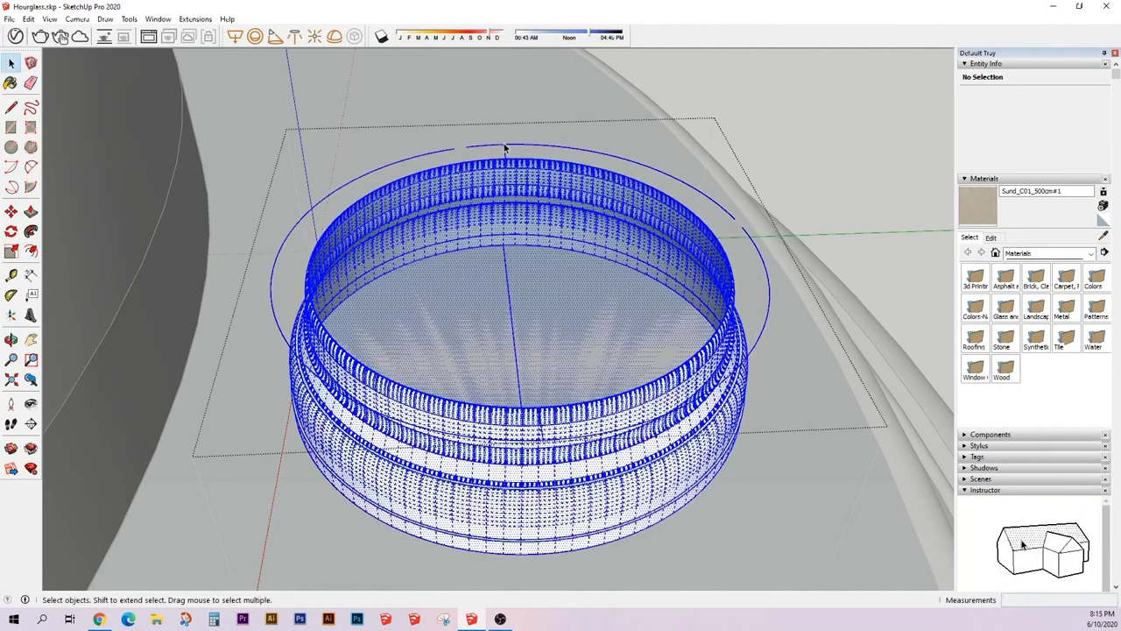
click(504, 144)
key(ctrl+z)
key(f)
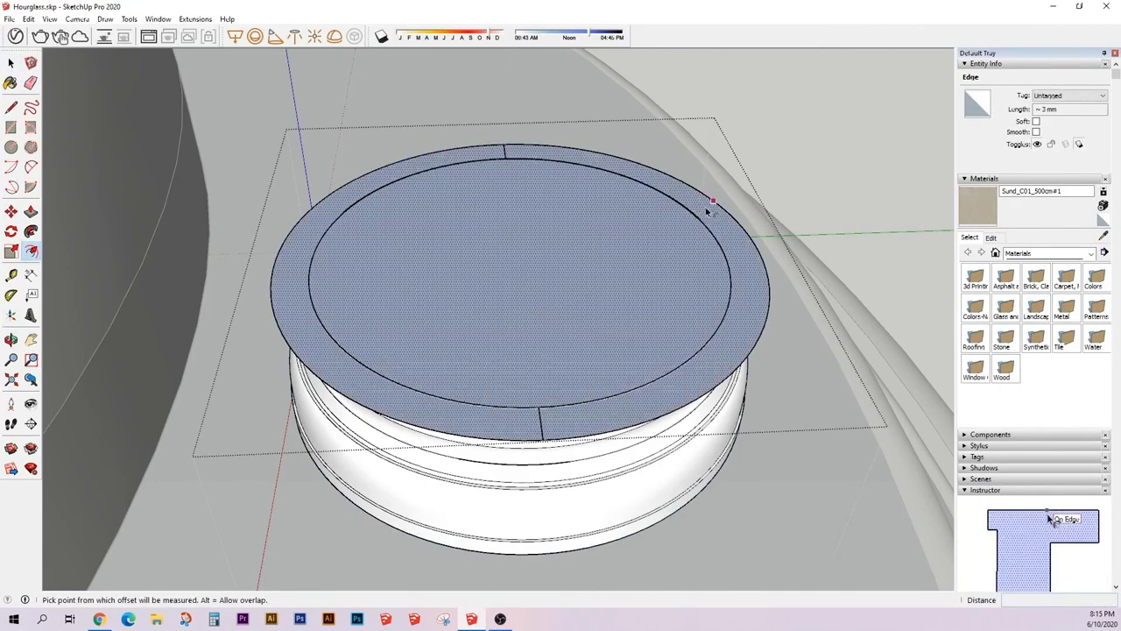
key(e)
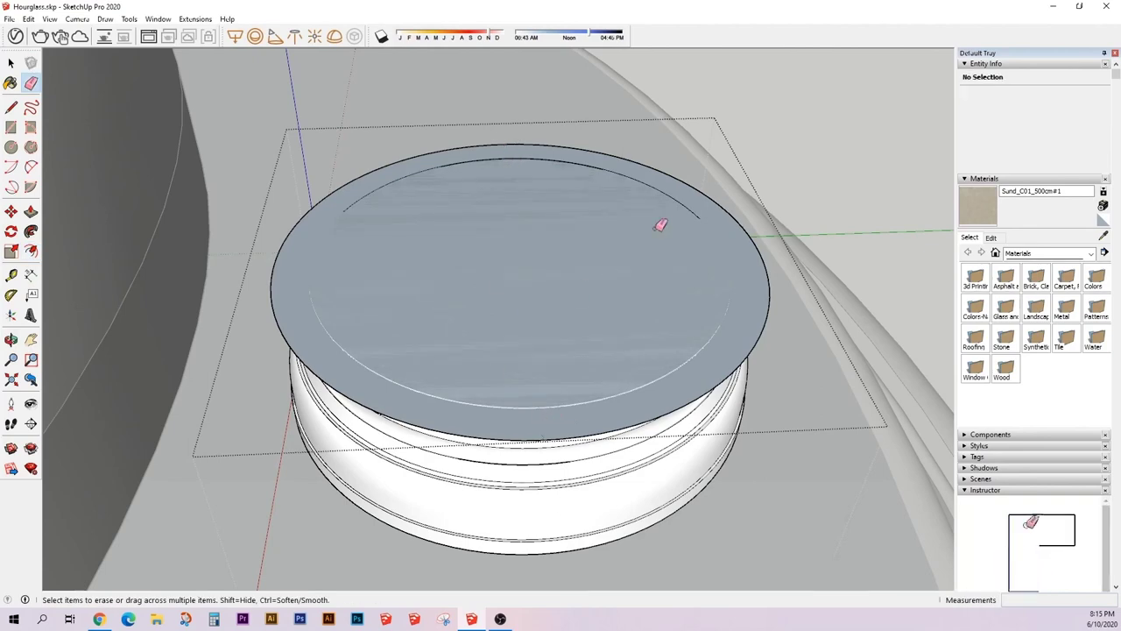
- Select the drum's top face and begin moving a copy of it upward
key(space)
click(720, 251)
mouse_move(720, 251)
middle_down()
mouse_move(604, 333)
mouse_move(509, 379)
middle_up()
click(510, 383)
key(m)
mouse_move(500, 301)
middle_down()
mouse_move(499, 420)
mouse_move(509, 335)
middle_up()
click(510, 336)
key(ctrl)
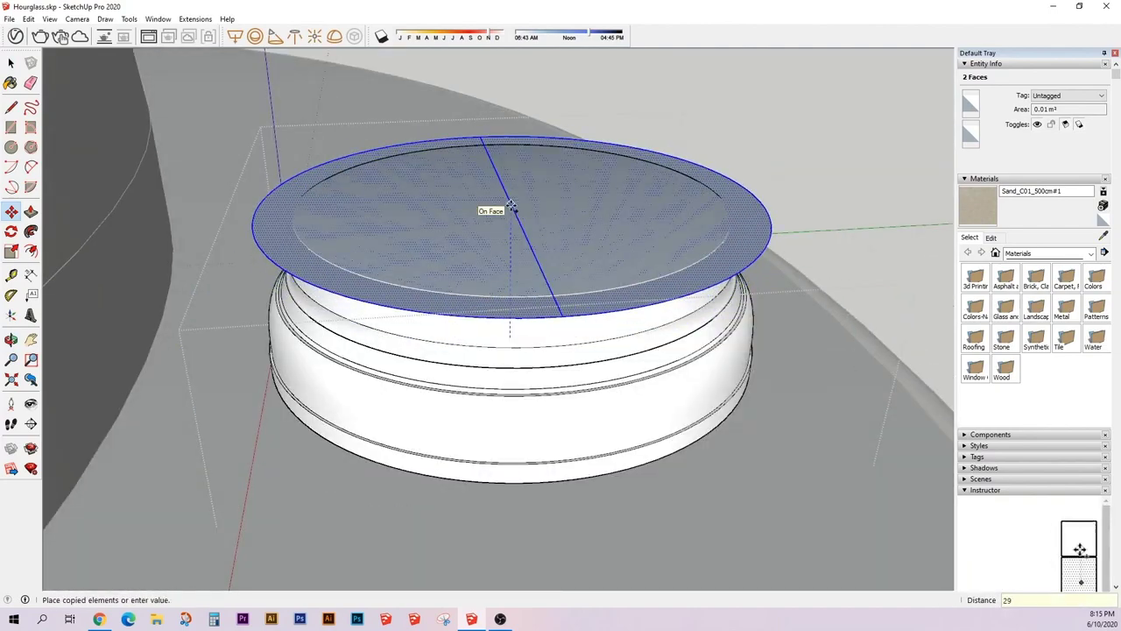
- Place the copied disc above the drum and begin an offset on it
click(510, 207)
key(space)
key(e)
key(f)
middle_drag(744, 207, 704, 80)
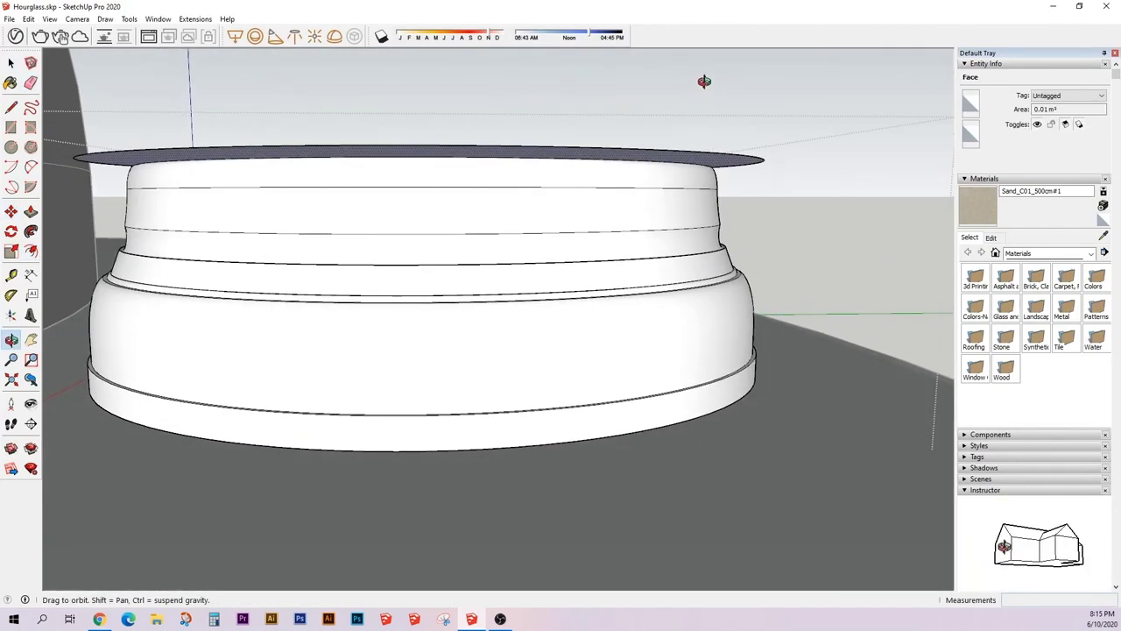
middle_drag(671, 166, 653, 327)
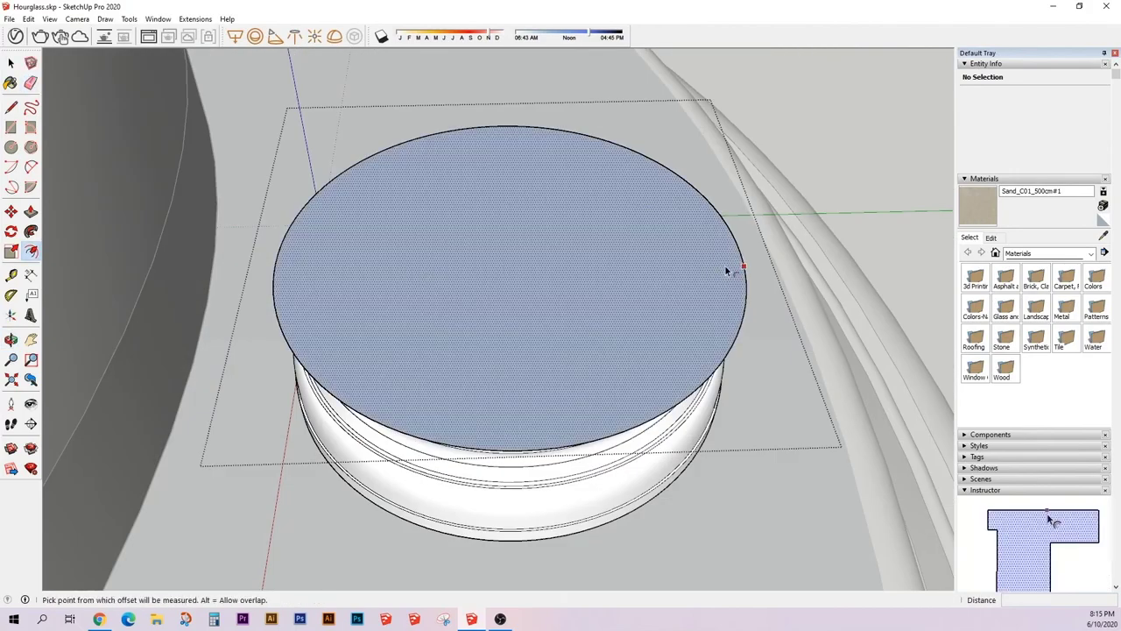
click(726, 270)
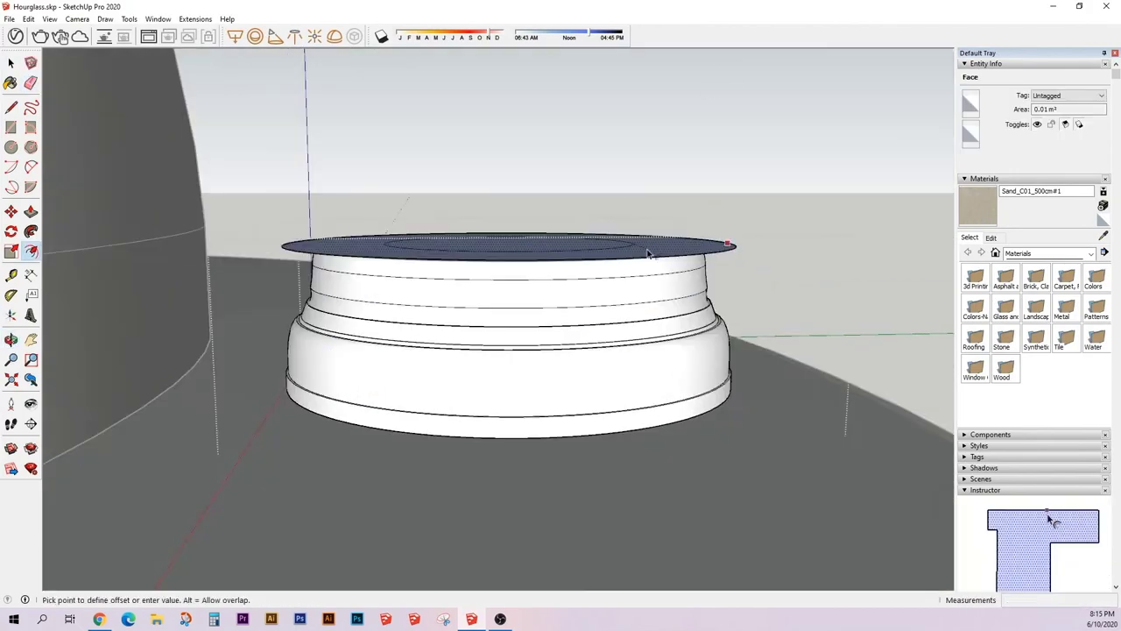
middle_drag(692, 308, 701, 275)
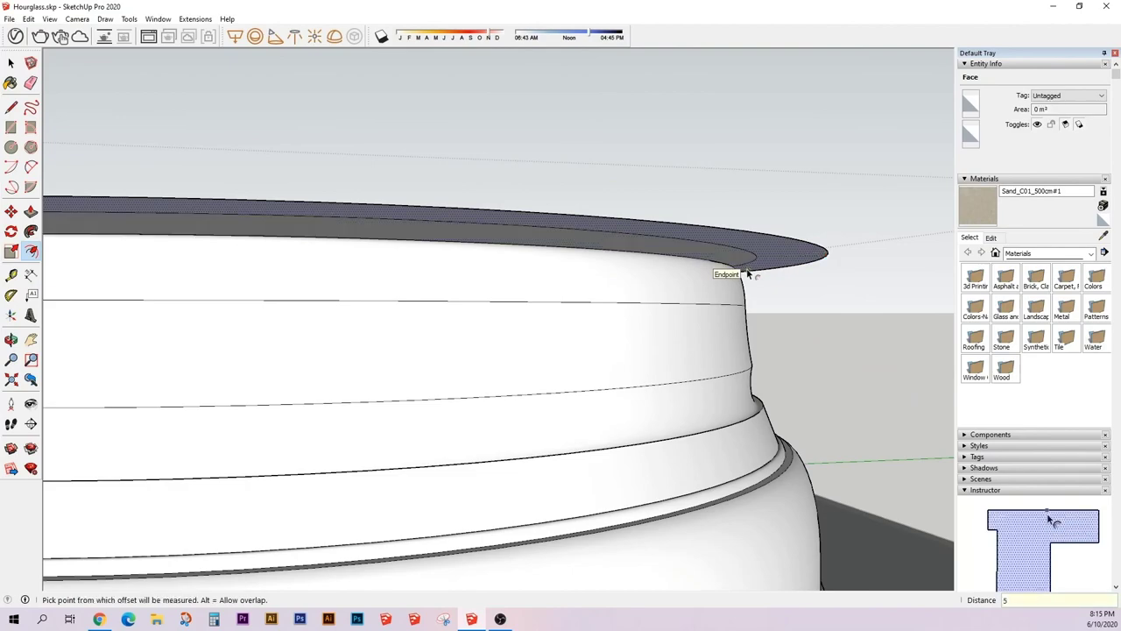
- Finish an inward offset along the raised disc's rim
key(e)
key(space)
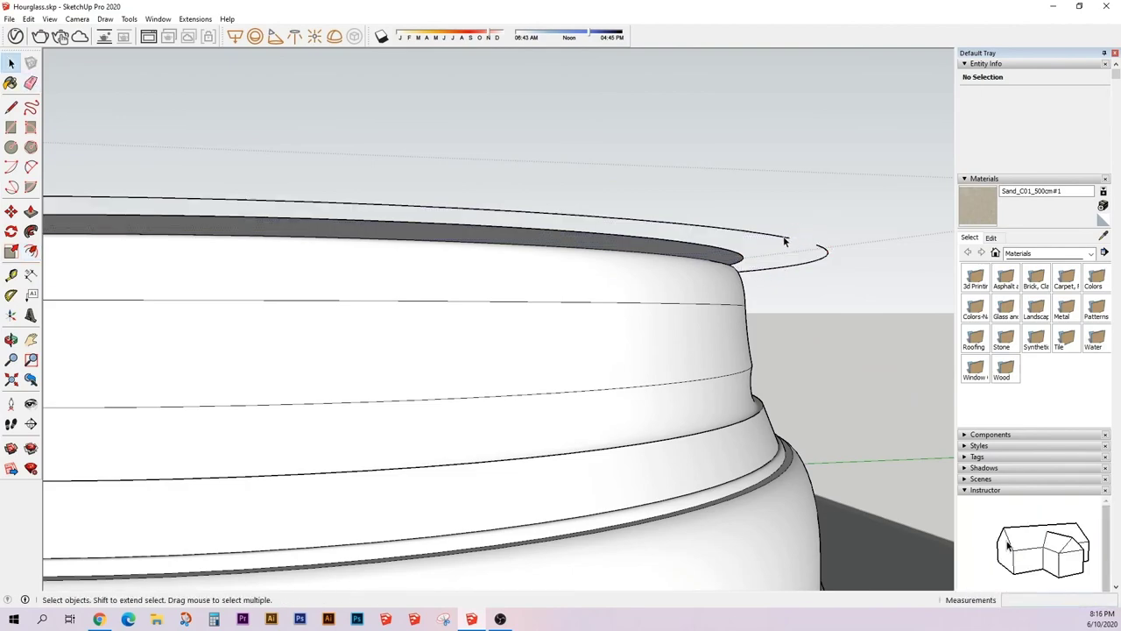
middle_drag(744, 313, 513, 337)
scroll(512, 338, up, 3)
mouse_move(375, 283)
middle_down()
mouse_move(358, 290)
mouse_move(583, 167)
mouse_move(462, 375)
mouse_move(375, 370)
mouse_move(545, 310)
middle_up()
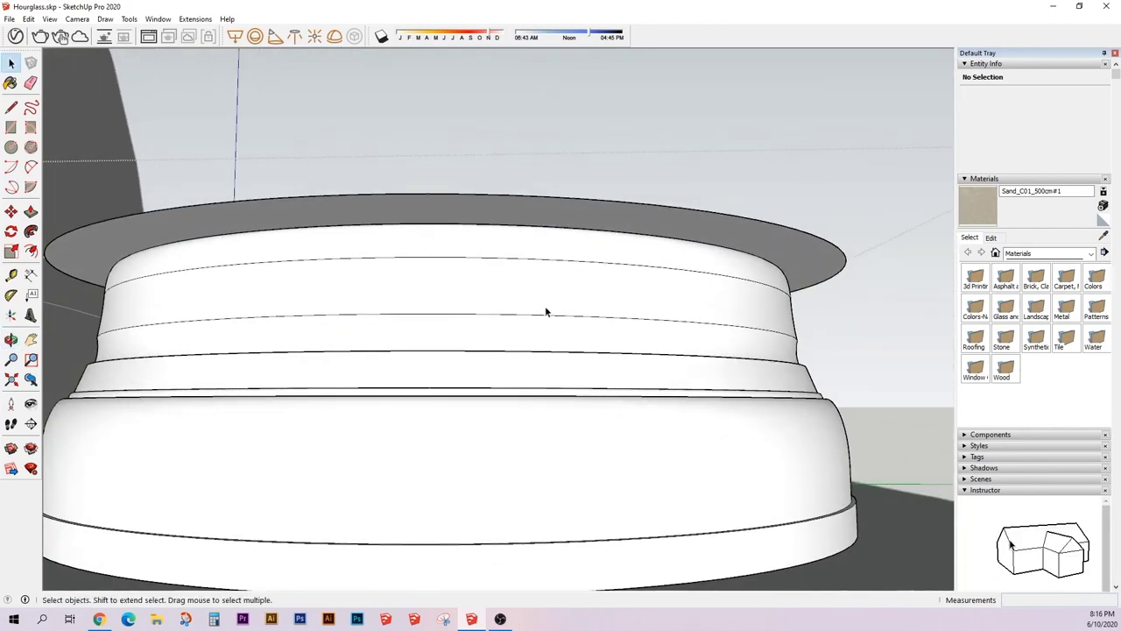
key(f)
click(752, 243)
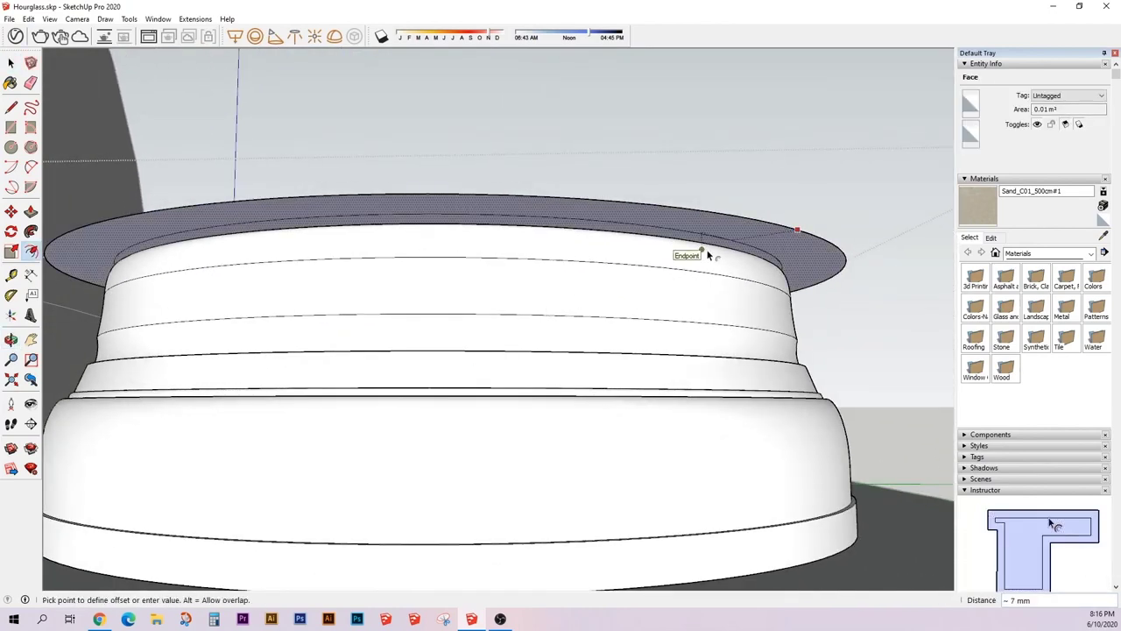
text(7)
key(Return)
key(space)
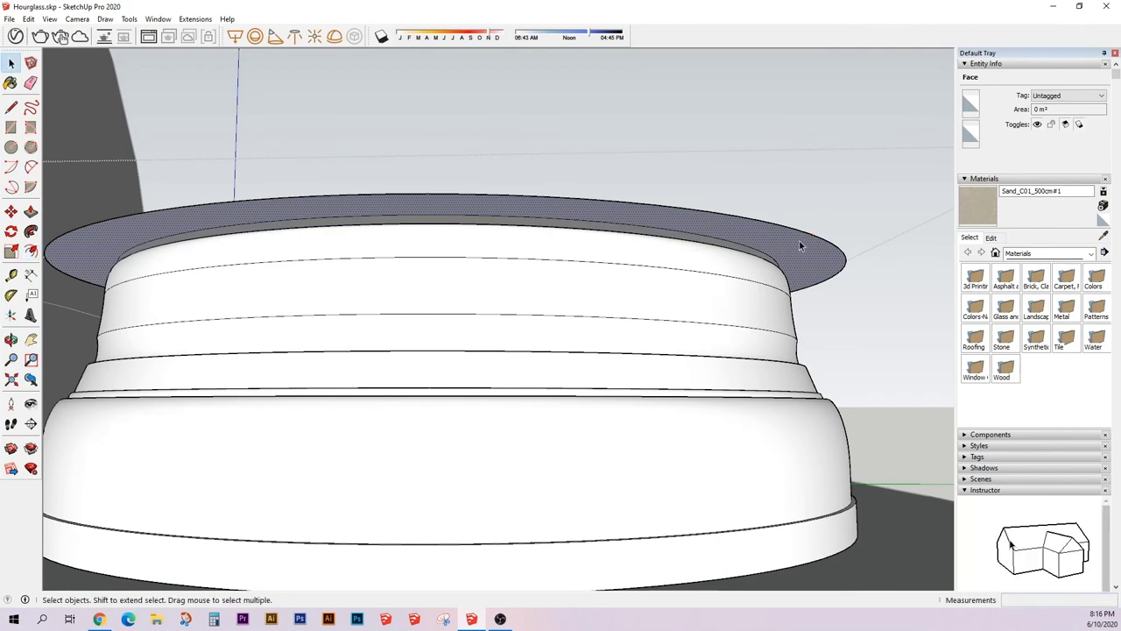
- Erase the raised disc's face, leaving only its circular edges
key(e)
click(815, 231)
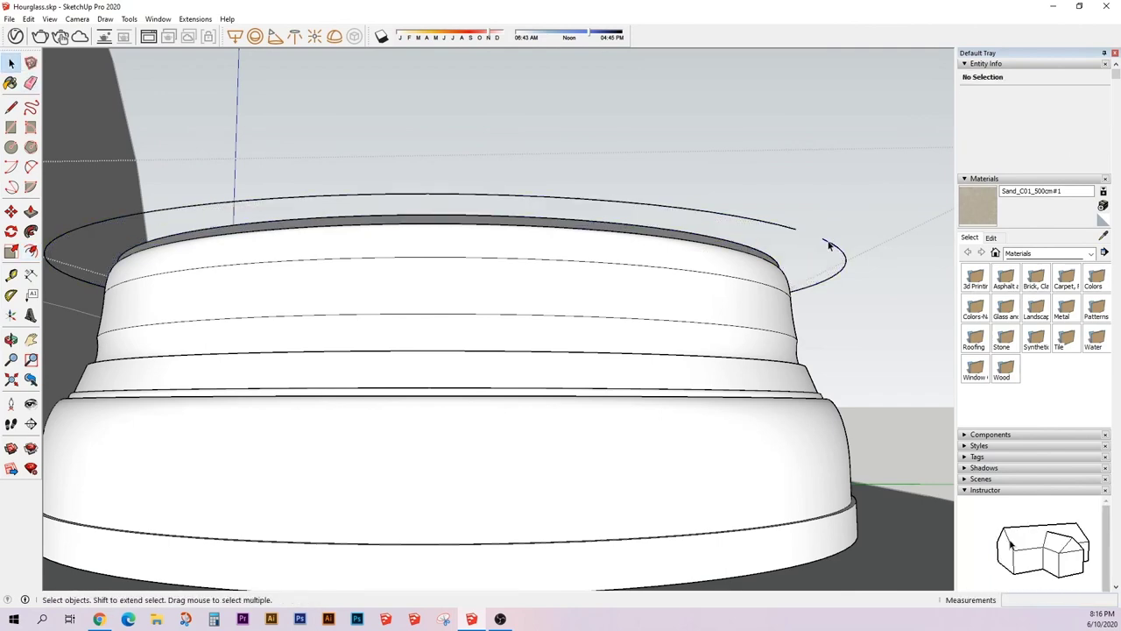
mouse_move(815, 230)
middle_down()
mouse_move(754, 265)
mouse_move(613, 281)
middle_up()
scroll(613, 280, down, 5)
key(p)
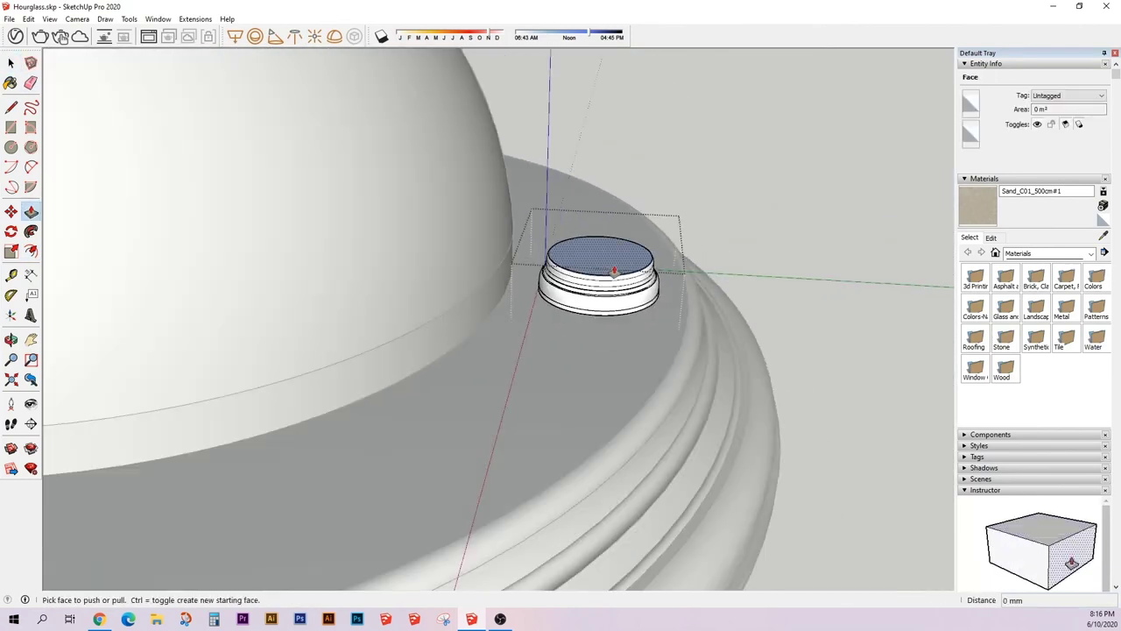
key(space)
scroll(577, 350, down, 5)
- Copy the base group above the glass and flip it along the group's blue axis
click(576, 350)
scroll(458, 353, down, 4)
key(m)
key(ctrl)
click(420, 348)
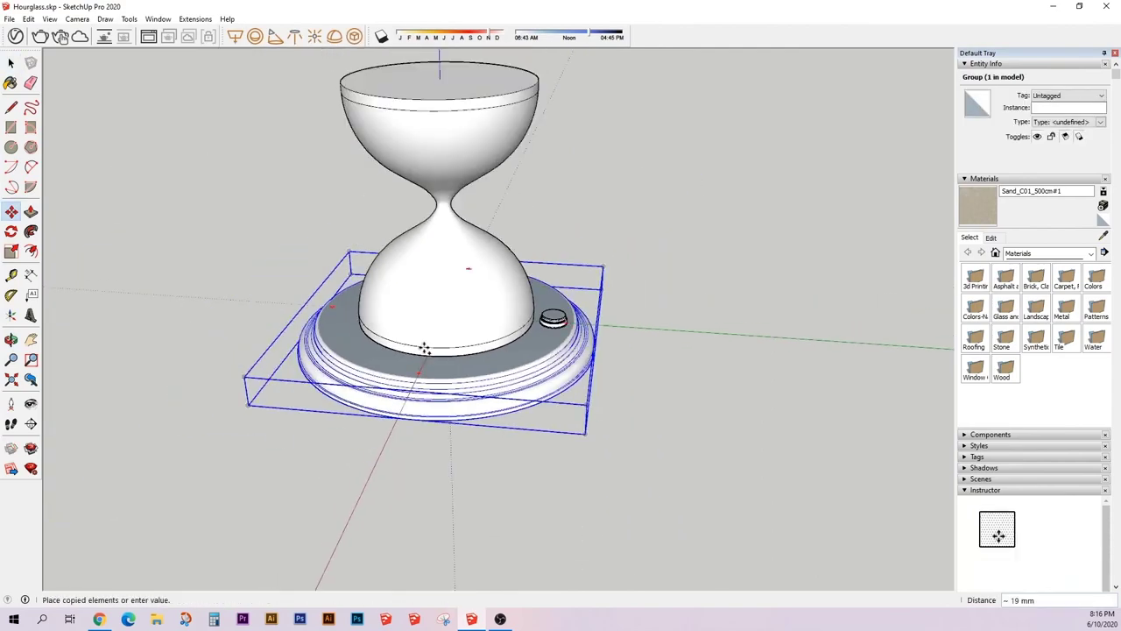
click(416, 102)
right_click(427, 133)
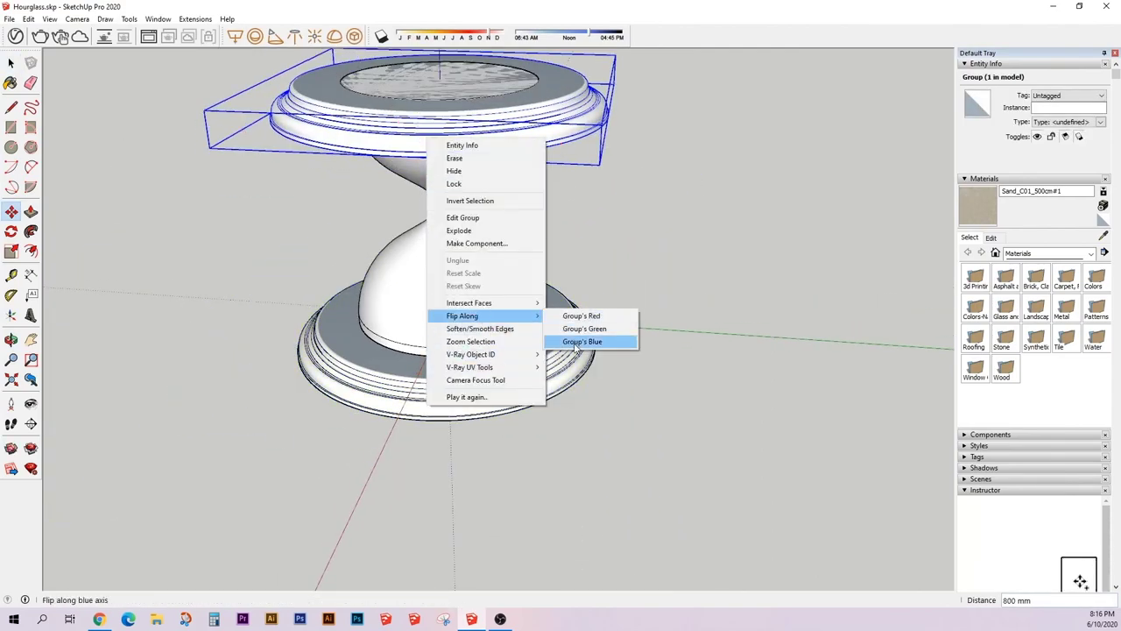
click(596, 342)
- Lower the flipped base copy onto the glass bulbs as the hourglass top
mouse_move(596, 341)
middle_down()
mouse_move(429, 57)
mouse_move(453, 201)
middle_up()
scroll(460, 210, up, 3)
key(m)
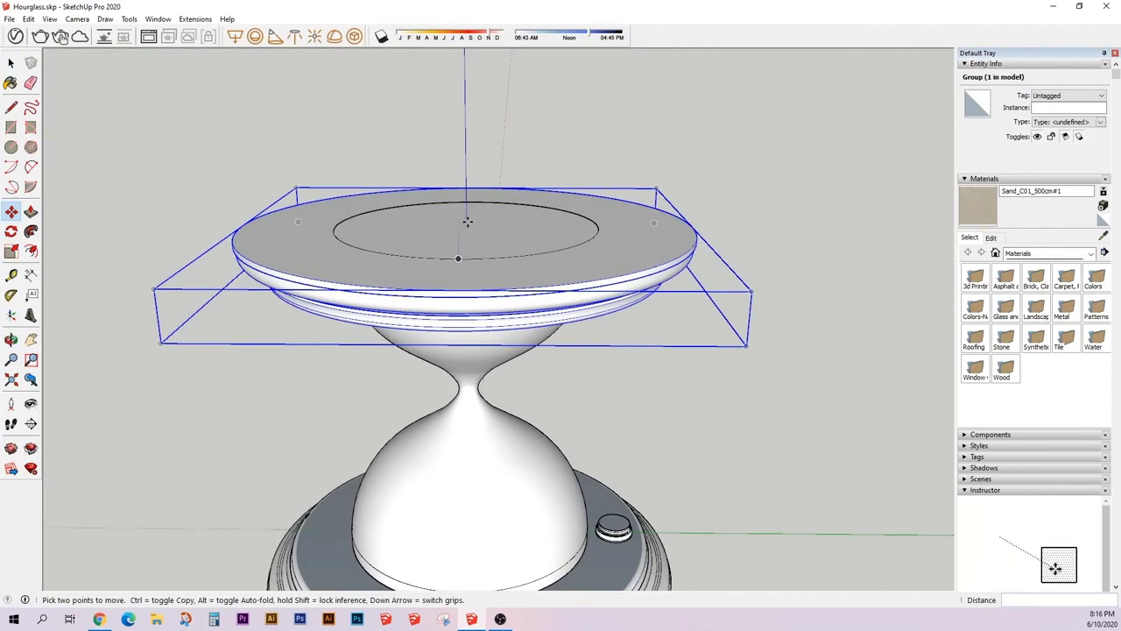
click(452, 255)
key(F4)
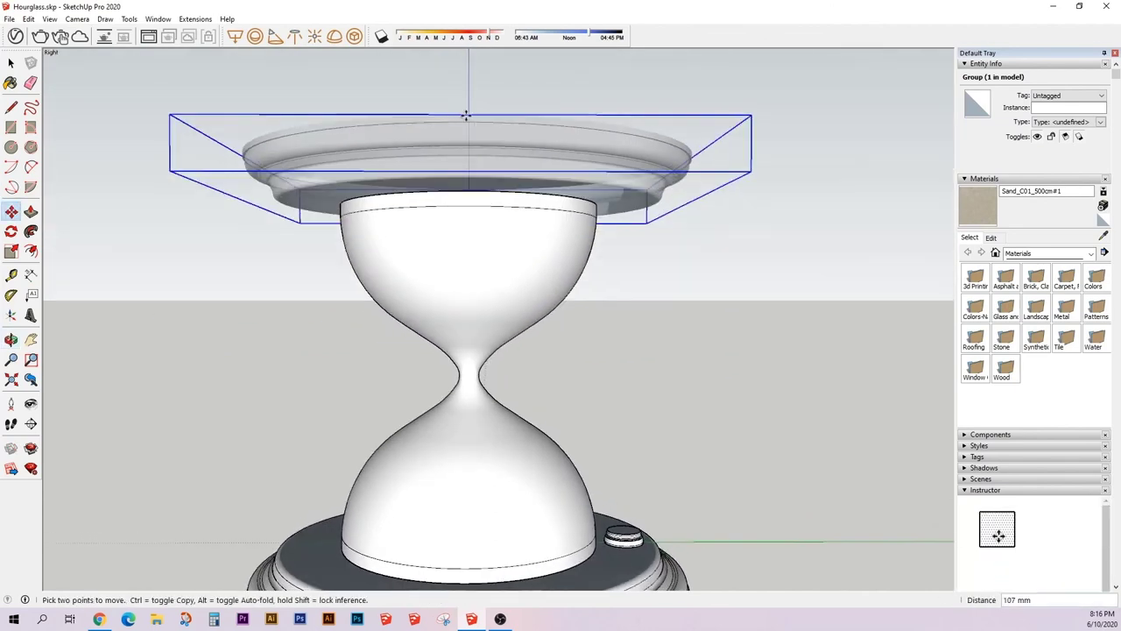
click(463, 142)
text(100)
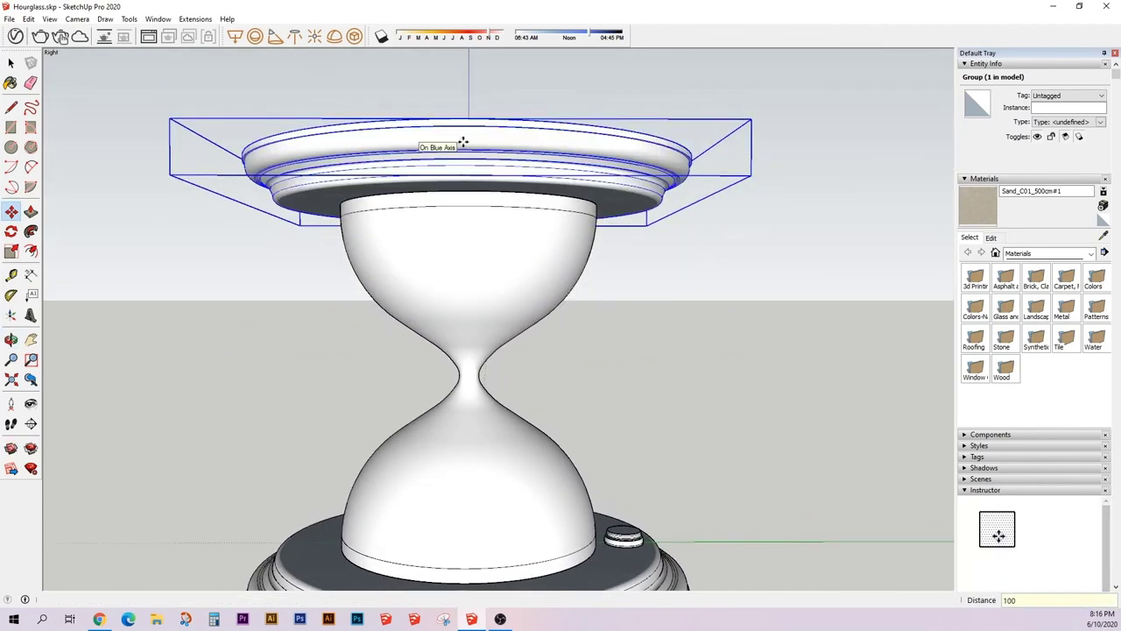
middle_drag(462, 145, 465, 240)
scroll(536, 489, up, 3)
key(space)
- Copy the small base cap up to the top and flip it along the group's blue axis
click(536, 488)
scroll(536, 489, up, 3)
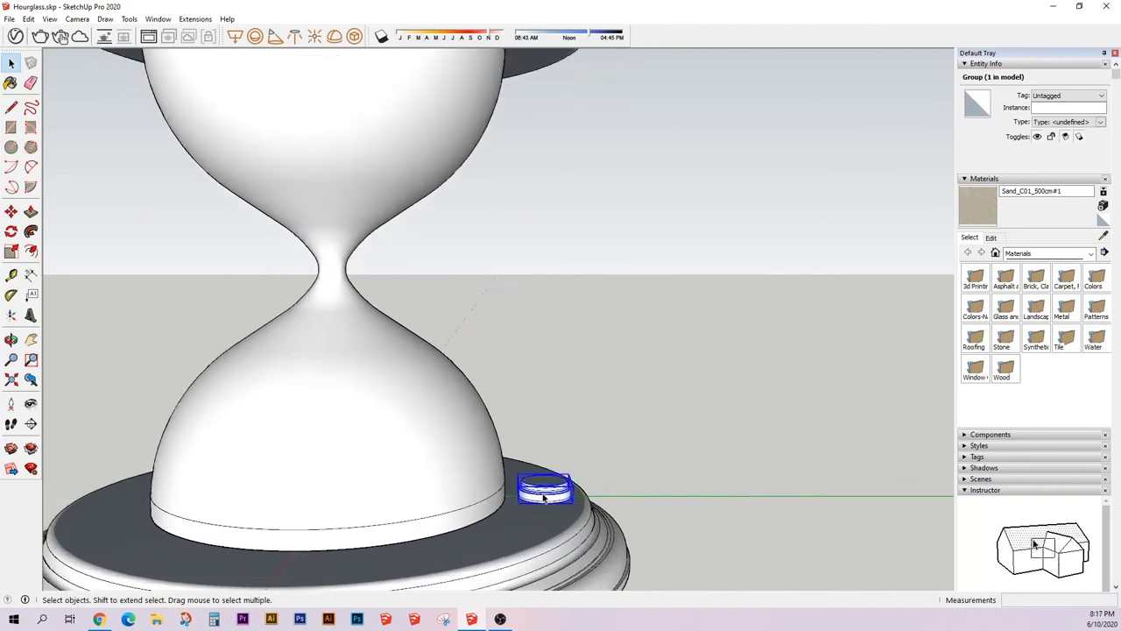
scroll(499, 499, up, 3)
click(466, 508)
key(ctrl)
scroll(458, 347, down, 3)
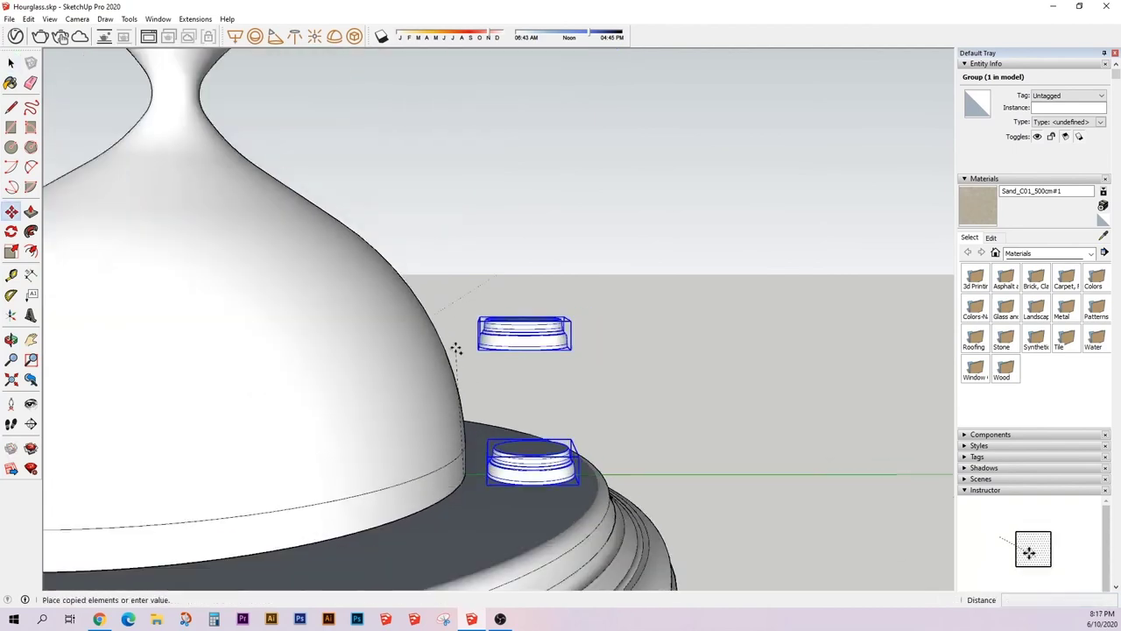
scroll(476, 240, down, 3)
scroll(480, 204, up, 1)
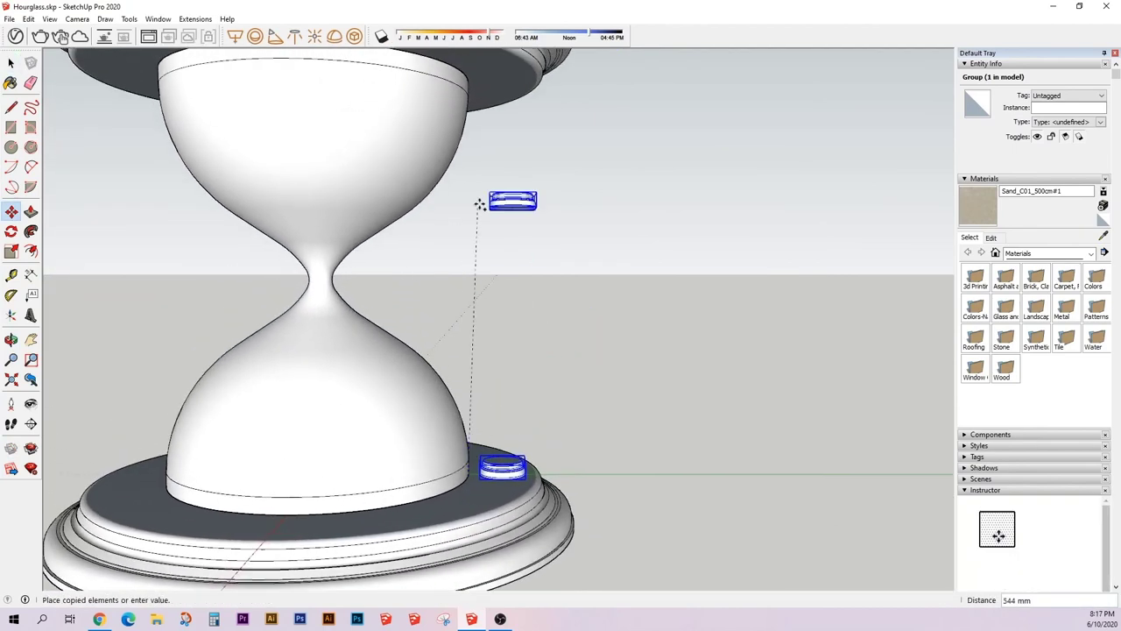
right_click(486, 80)
click(623, 285)
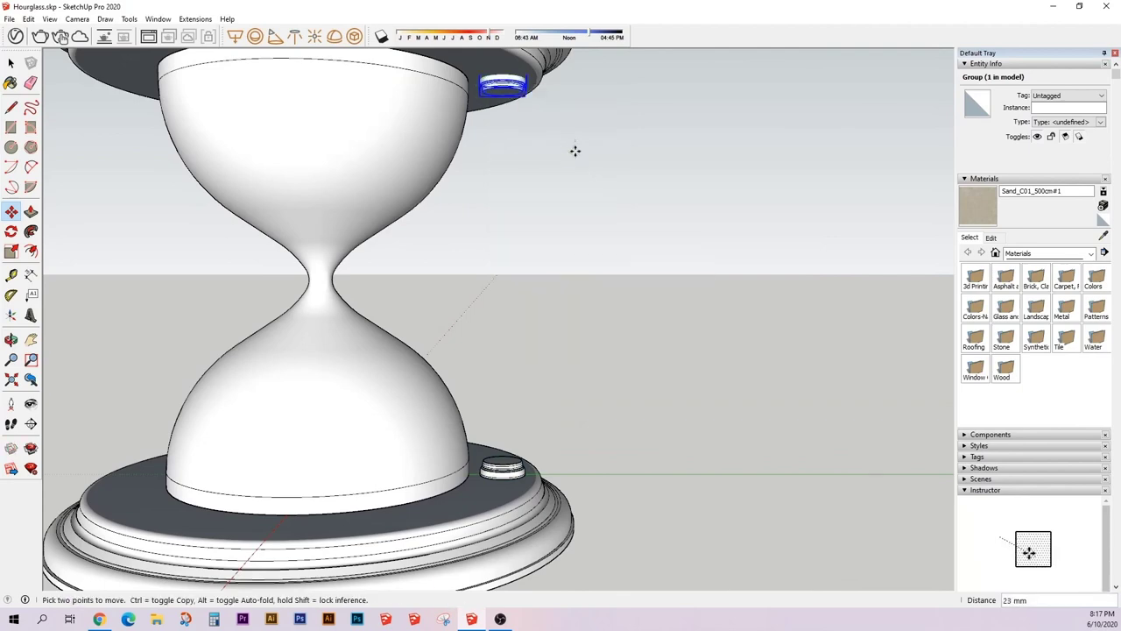
- Push/Pull the flipped cap's bottom face down to the lower cap's rim to form the column
scroll(573, 157, up, 3)
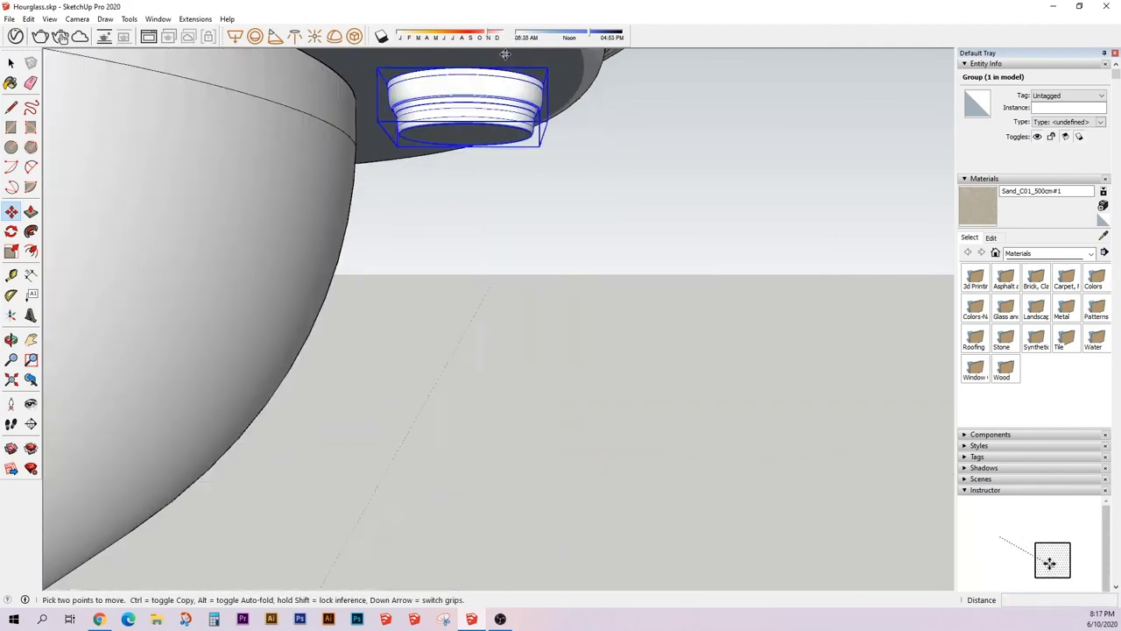
mouse_move(573, 157)
middle_down()
mouse_move(693, 145)
mouse_move(528, 111)
mouse_move(524, 134)
middle_up()
scroll(645, 175, up, 3)
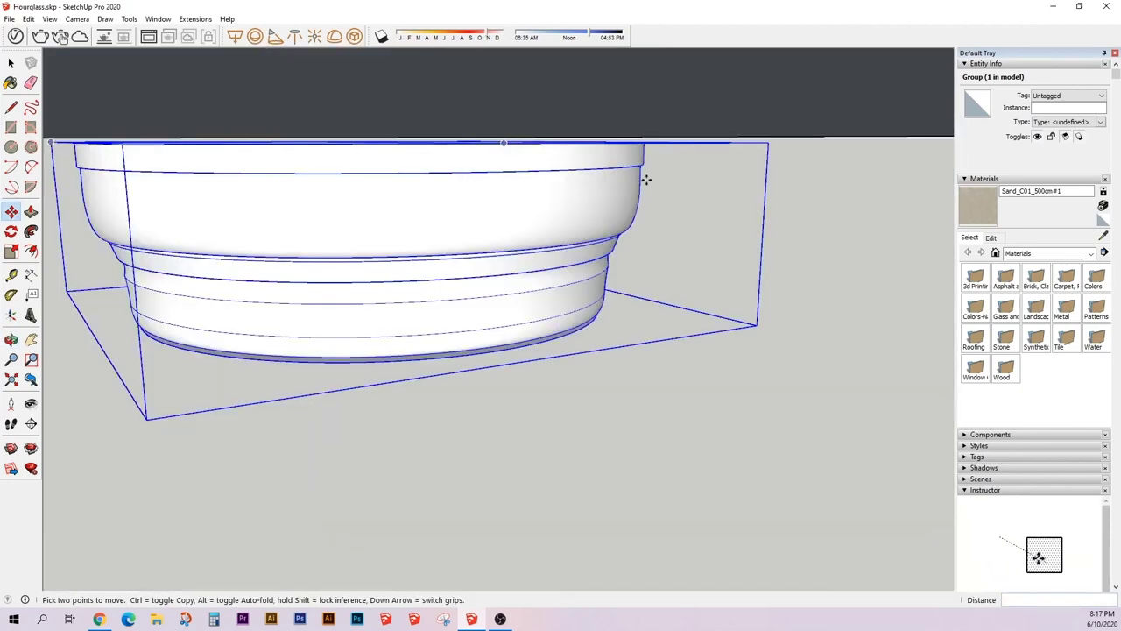
scroll(705, 216, up, 3)
scroll(705, 216, down, 5)
middle_drag(705, 217, 446, 218)
scroll(451, 217, down, 3)
key(space)
key(p)
drag(446, 218, 446, 426)
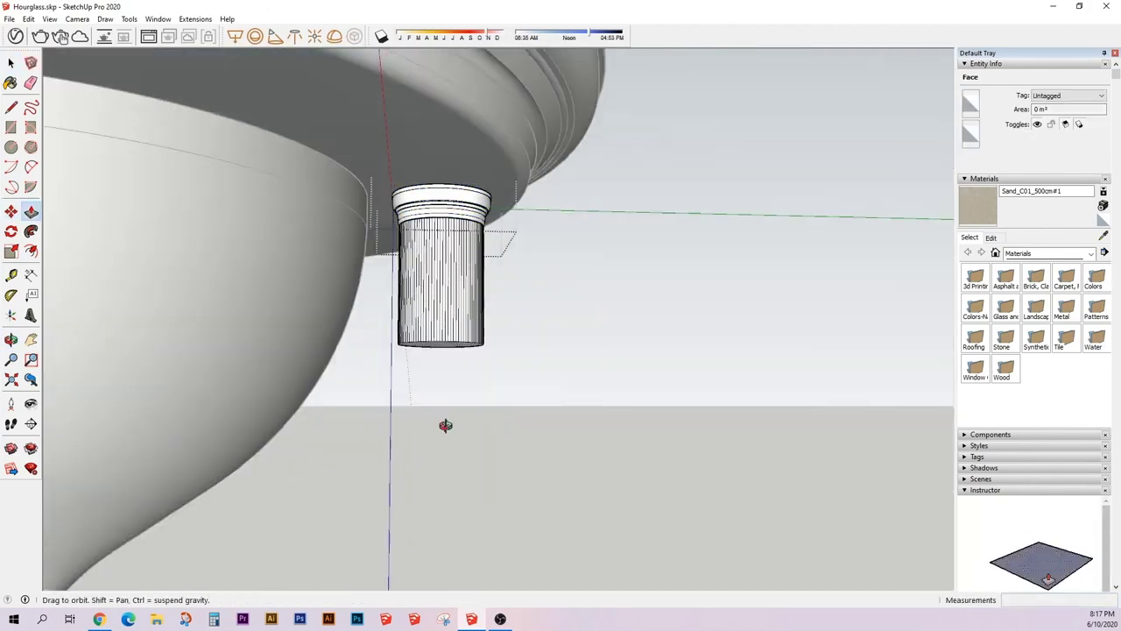
scroll(446, 425, up, 3)
middle_drag(445, 425, 465, 404)
scroll(466, 404, up, 3)
mouse_move(462, 458)
shift+middle_down()
mouse_move(547, 233)
mouse_move(653, 553)
mouse_move(636, 584)
mouse_move(566, 604)
shift+middle_up()
click(543, 249)
- Push the column's top ring face up under the hourglass bowl
key(space)
scroll(554, 137, down, 3)
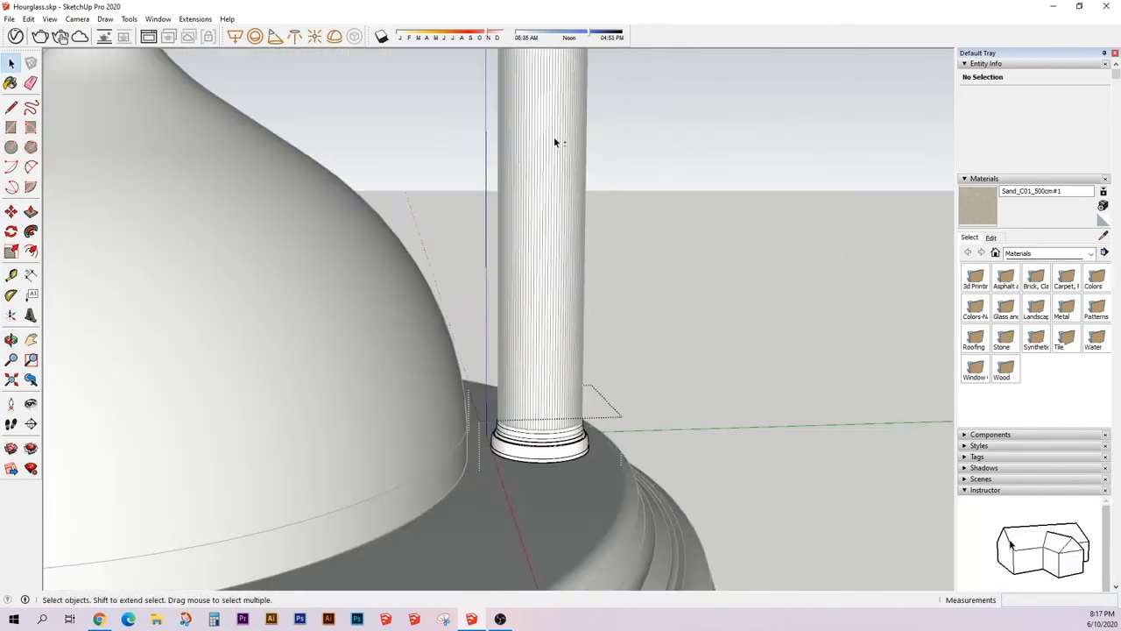
mouse_move(554, 137)
middle_down()
mouse_move(497, 308)
mouse_move(511, 118)
middle_up()
scroll(512, 124, up, 5)
scroll(533, 181, up, 2)
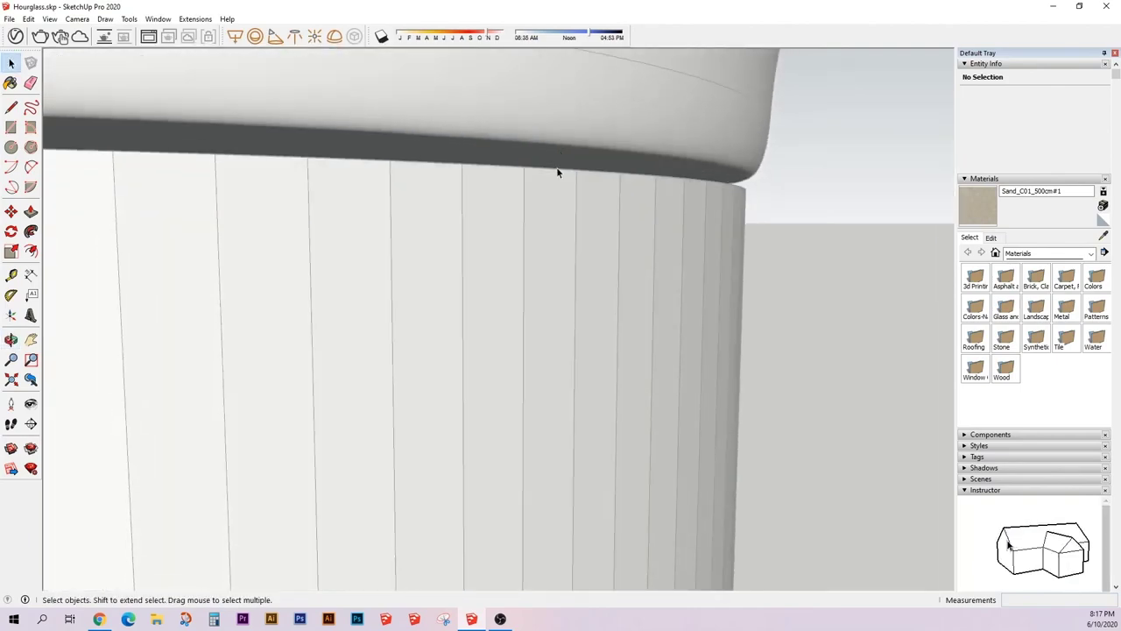
click(577, 133)
click(555, 179)
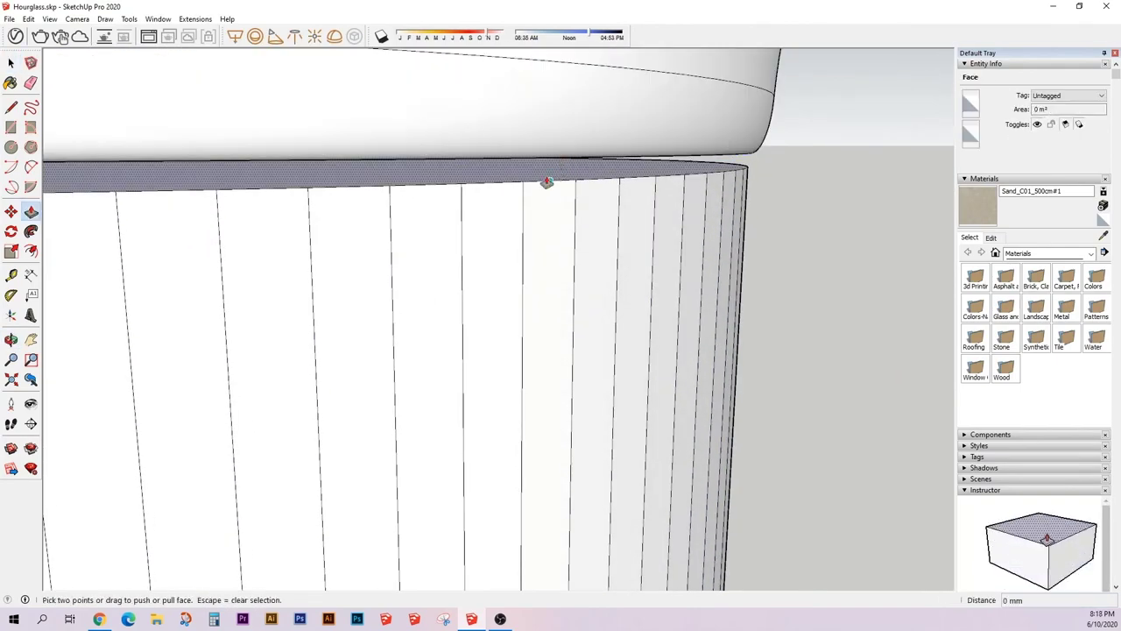
click(547, 182)
- Hide the glass group to expose the column
key(space)
scroll(530, 181, down, 5)
scroll(531, 180, down, 5)
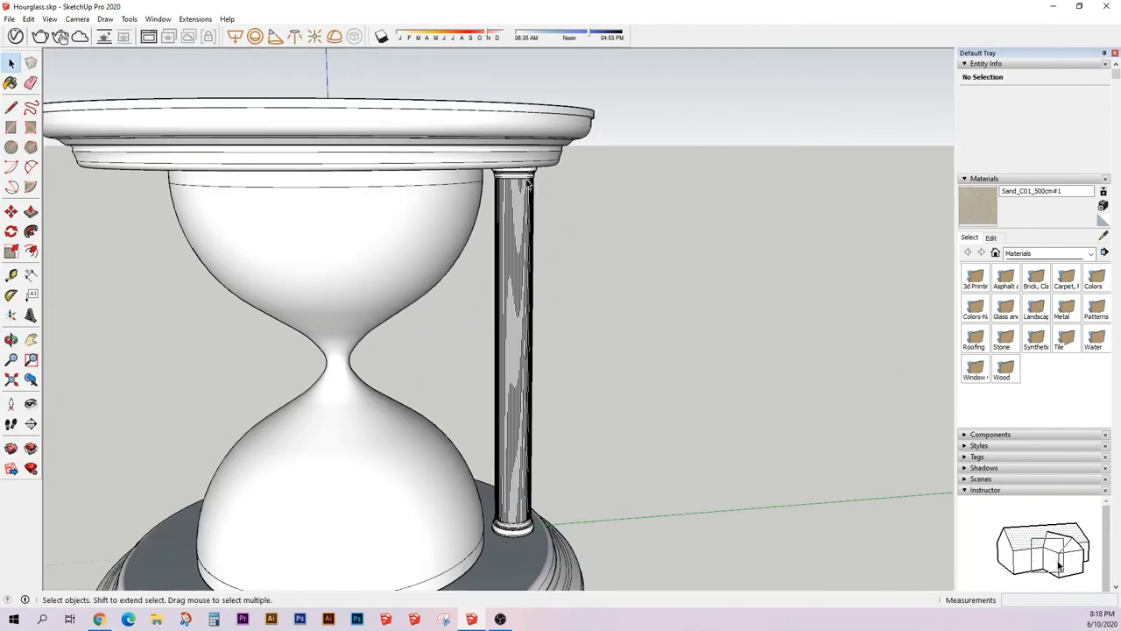
right_click(430, 205)
right_click(414, 136)
click(441, 168)
- Rotate the column 60° about the base centre
scroll(443, 319, up, 2)
click(518, 394)
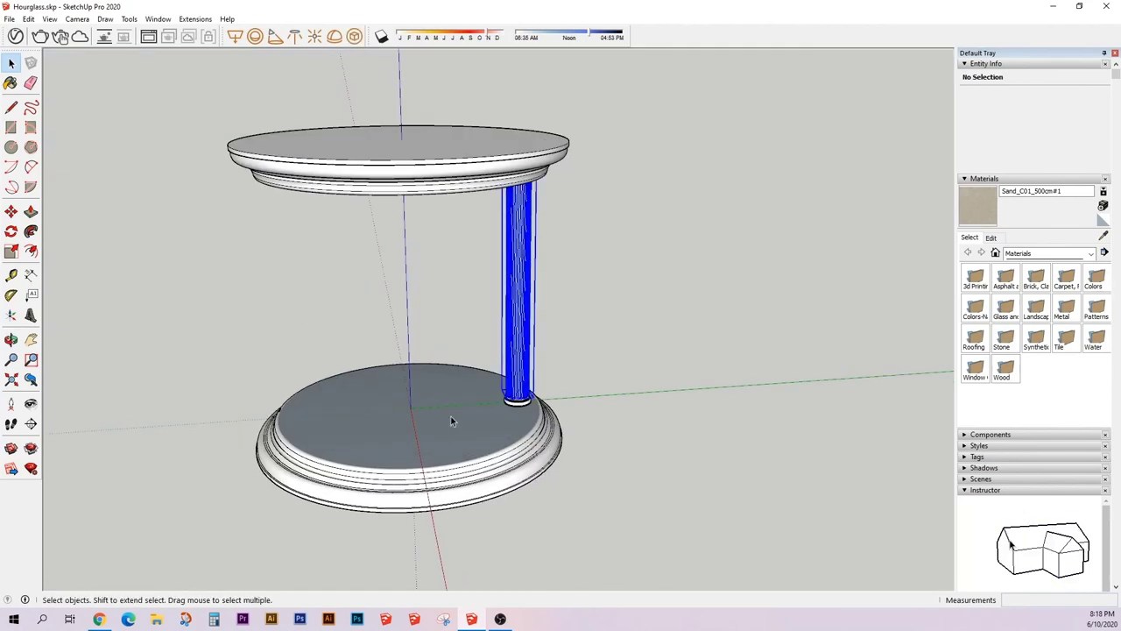
scroll(518, 420, up, 3)
scroll(522, 464, up, 2)
double_click(517, 381)
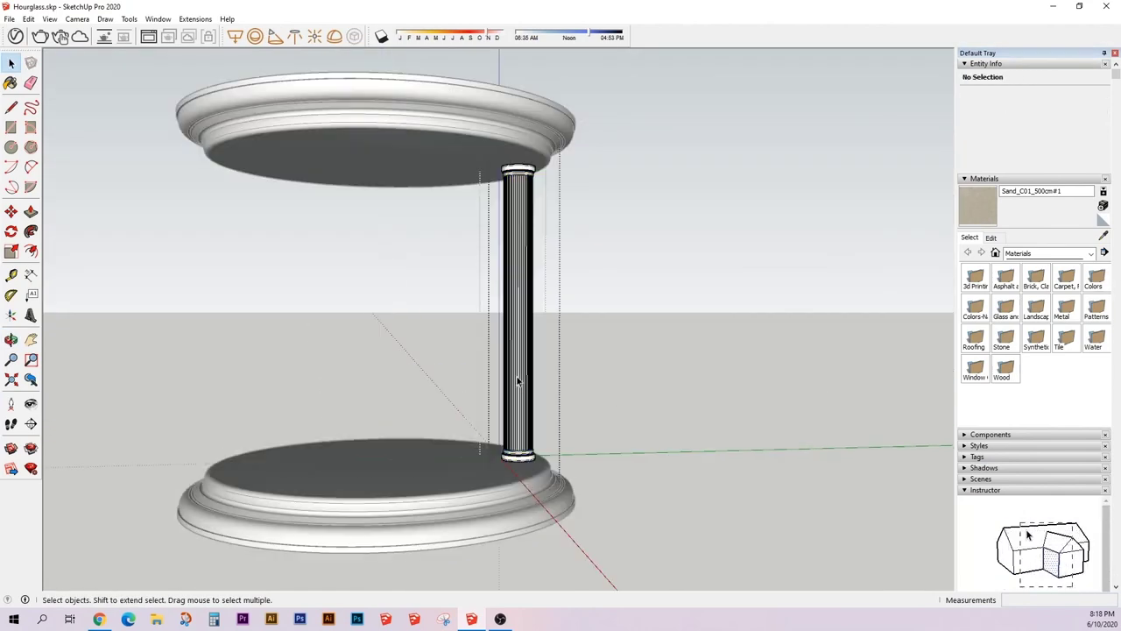
right_click(515, 349)
key(Escape)
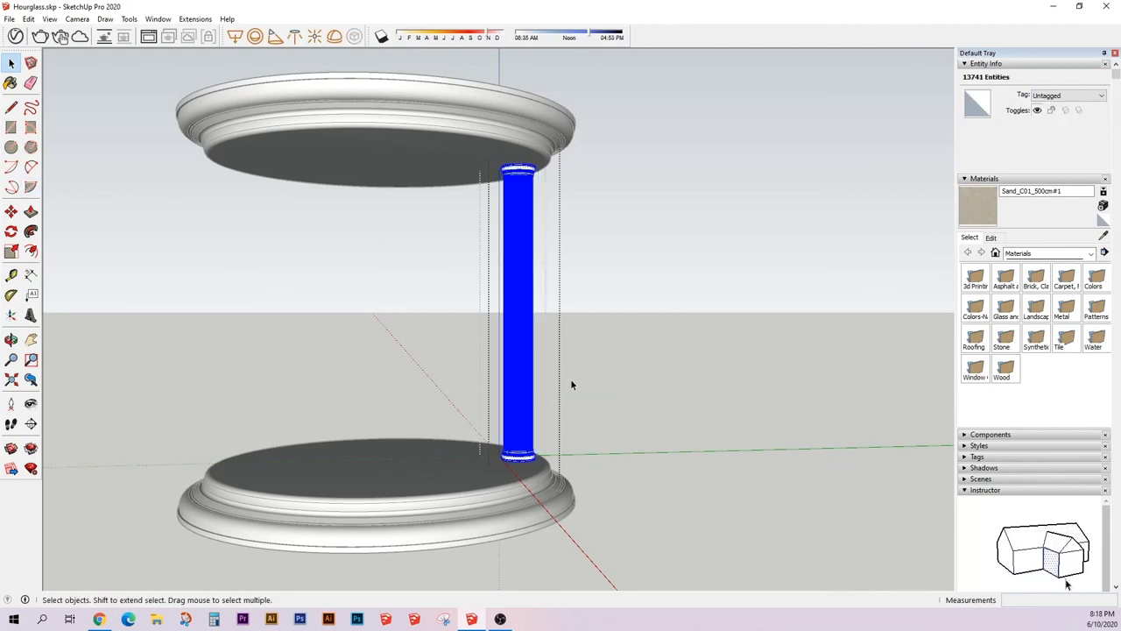
key(Escape)
key(shift+p)
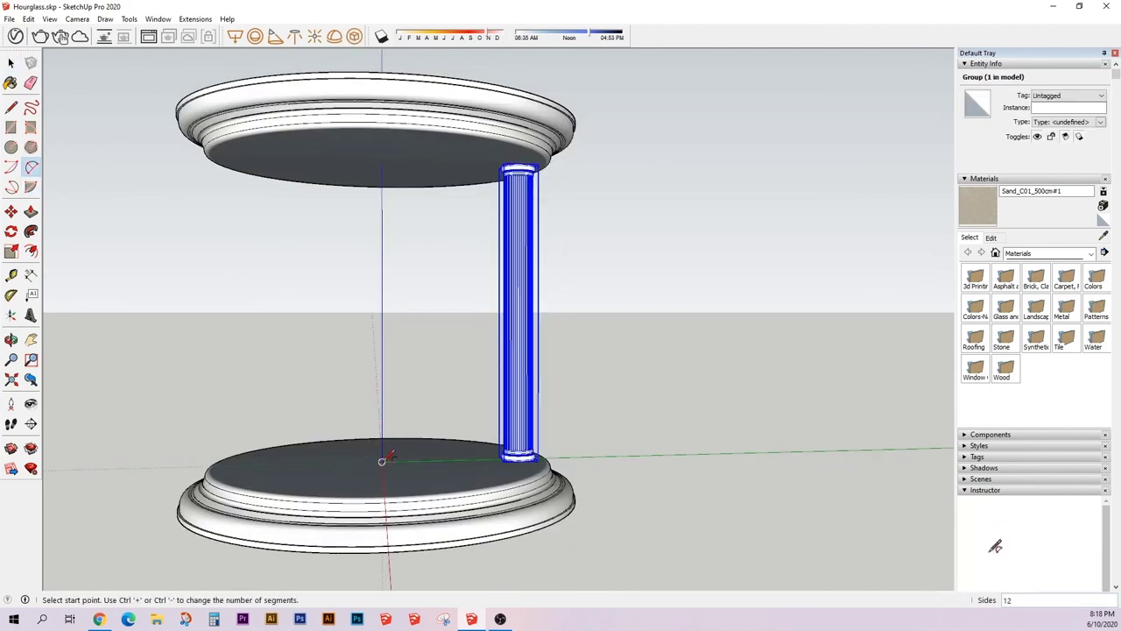
click(428, 462)
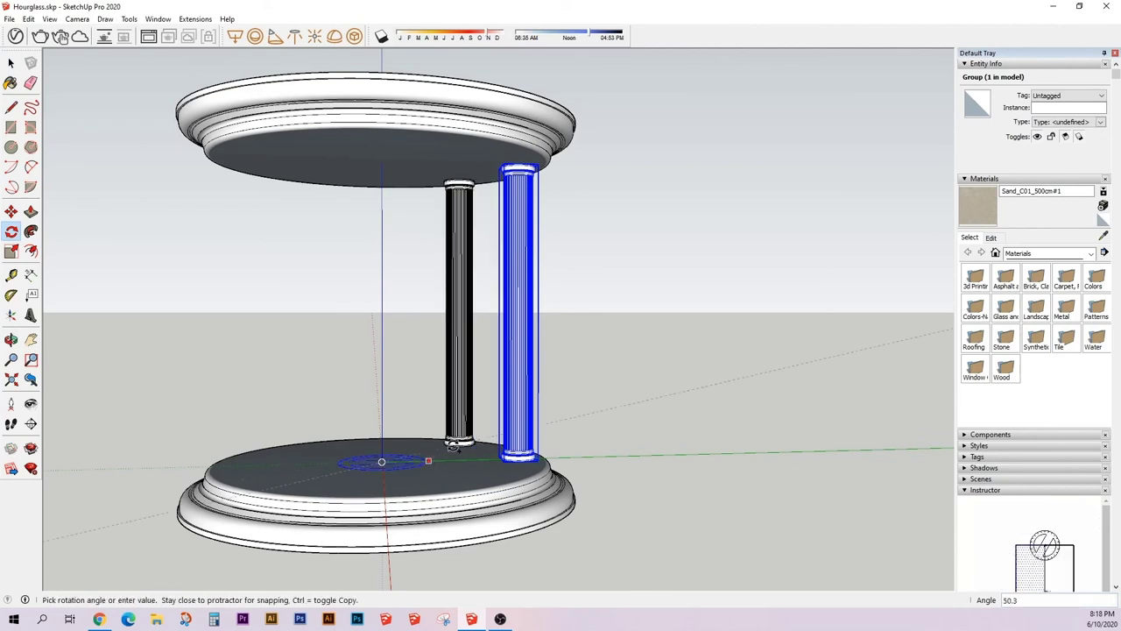
text(0)
key(Return)
- Rotate-copy the column 120° around the base centre and array it x2 for three columns
middle_drag(384, 458, 383, 456)
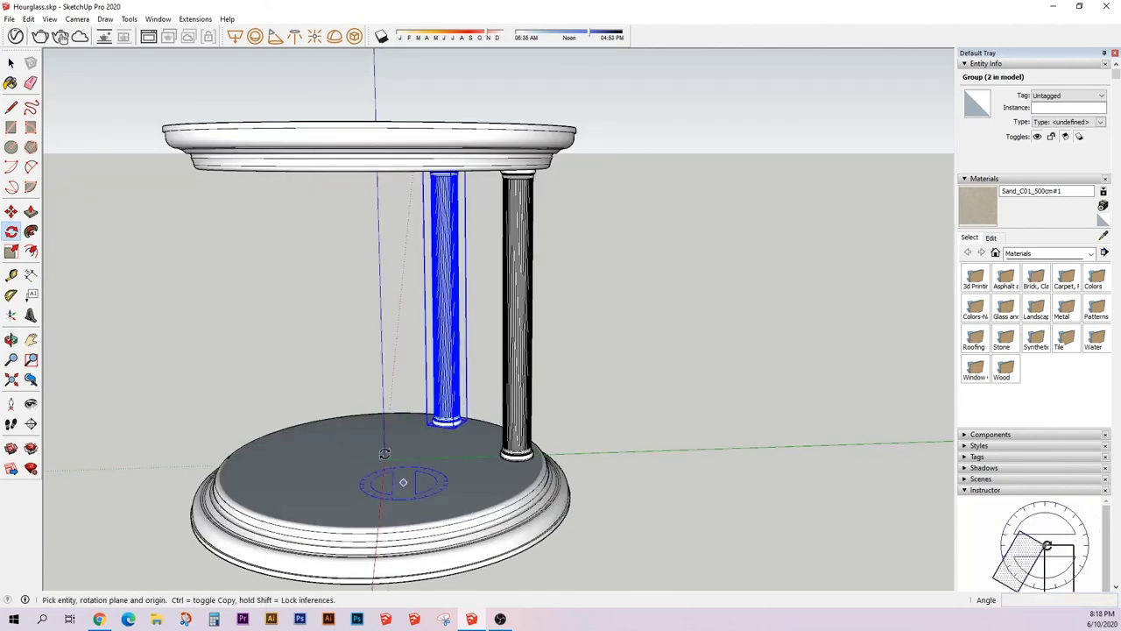
key(Delete)
click(383, 459)
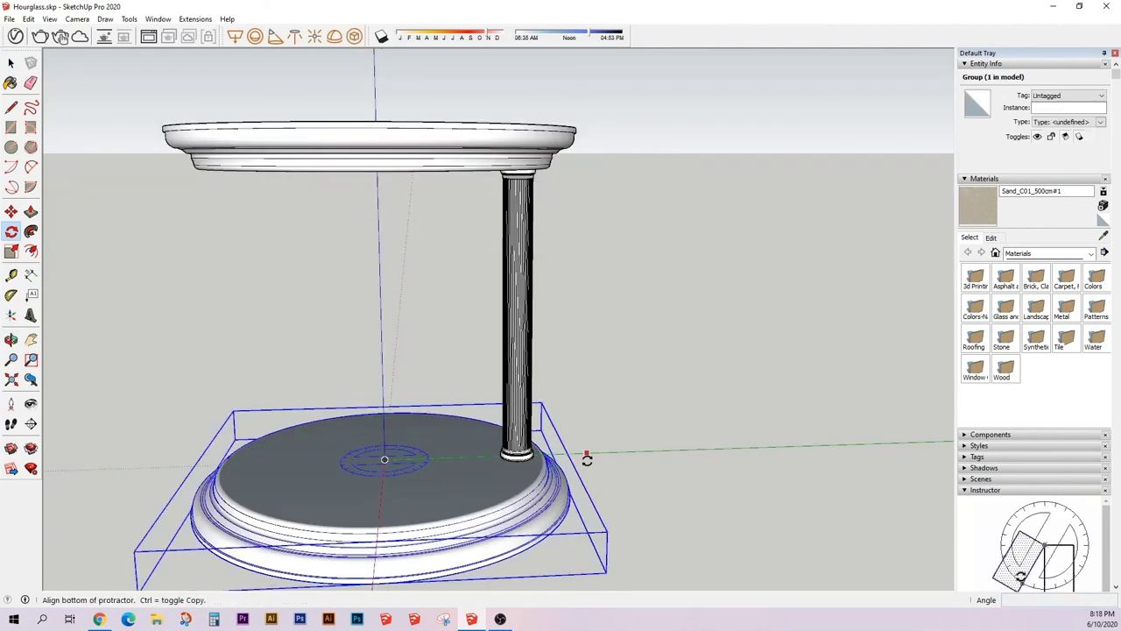
key(q)
click(384, 459)
key(ctrl)
click(625, 418)
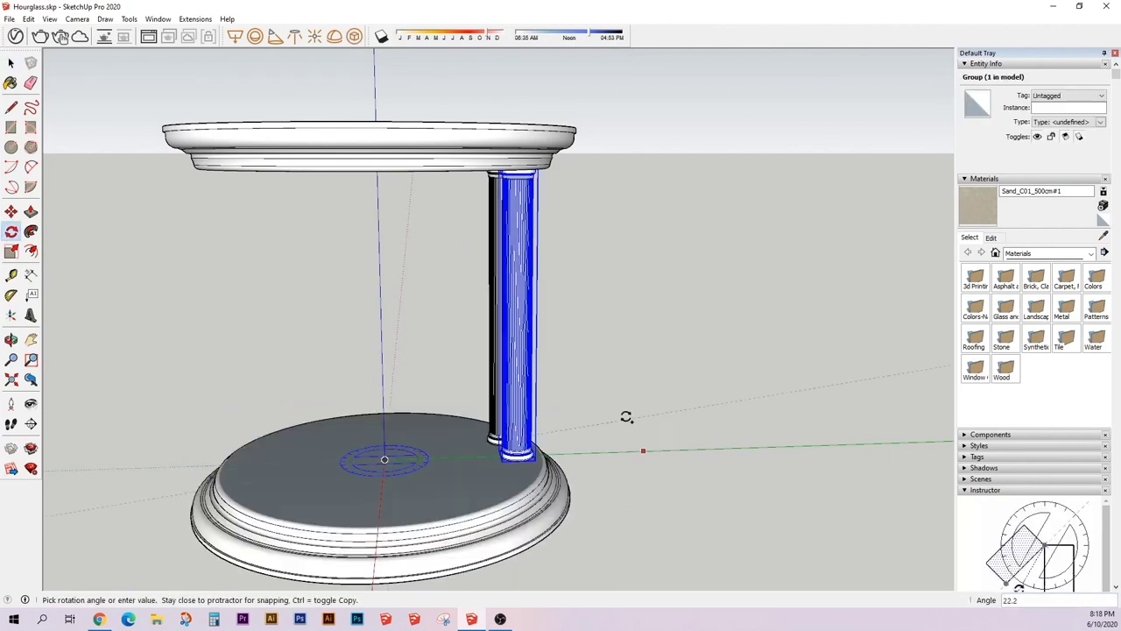
text(120)
key(Return)
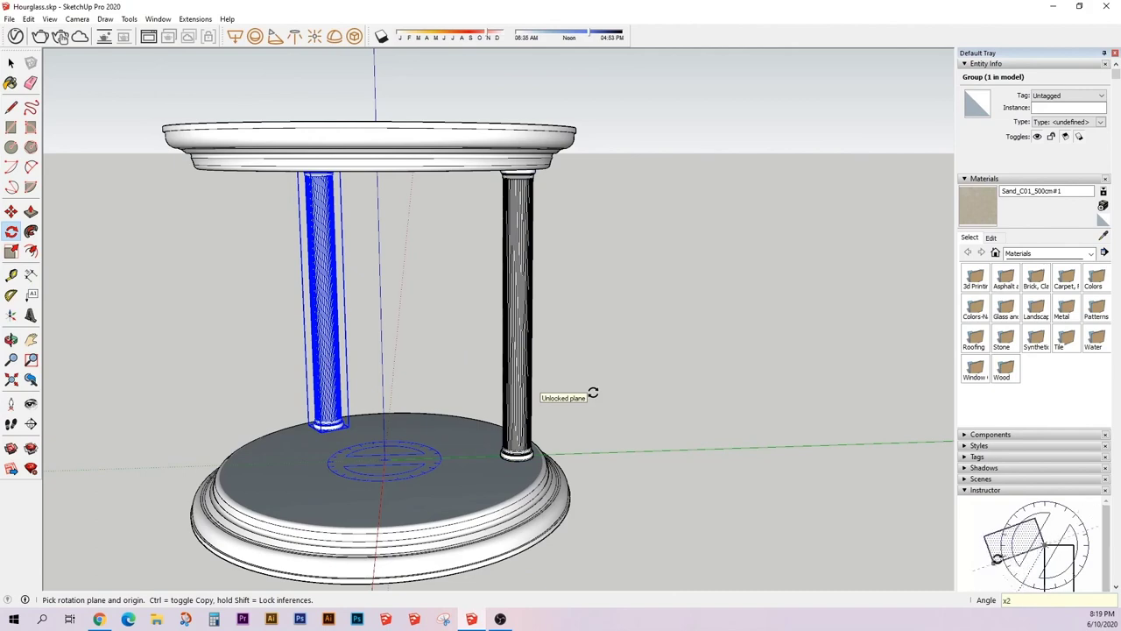
key(Return)
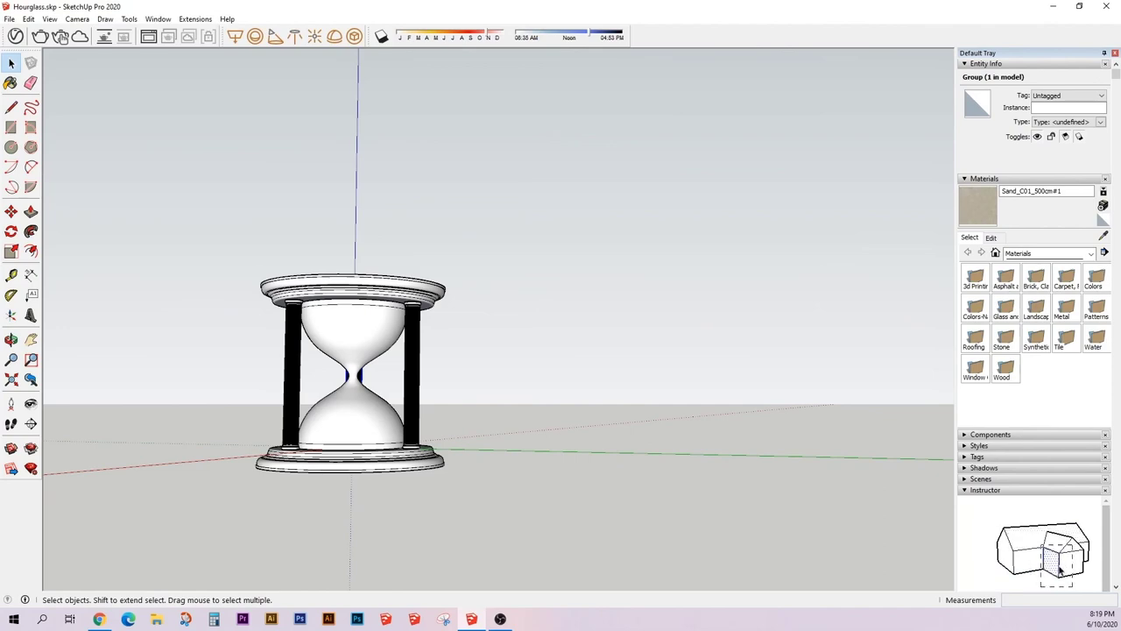
- Select the whole hourglass and scale it to 0.92 along the red axis
mouse_move(120, 423)
middle_down()
mouse_move(201, 395)
mouse_move(210, 426)
mouse_move(346, 363)
mouse_move(125, 383)
middle_up()
scroll(400, 446, up, 5)
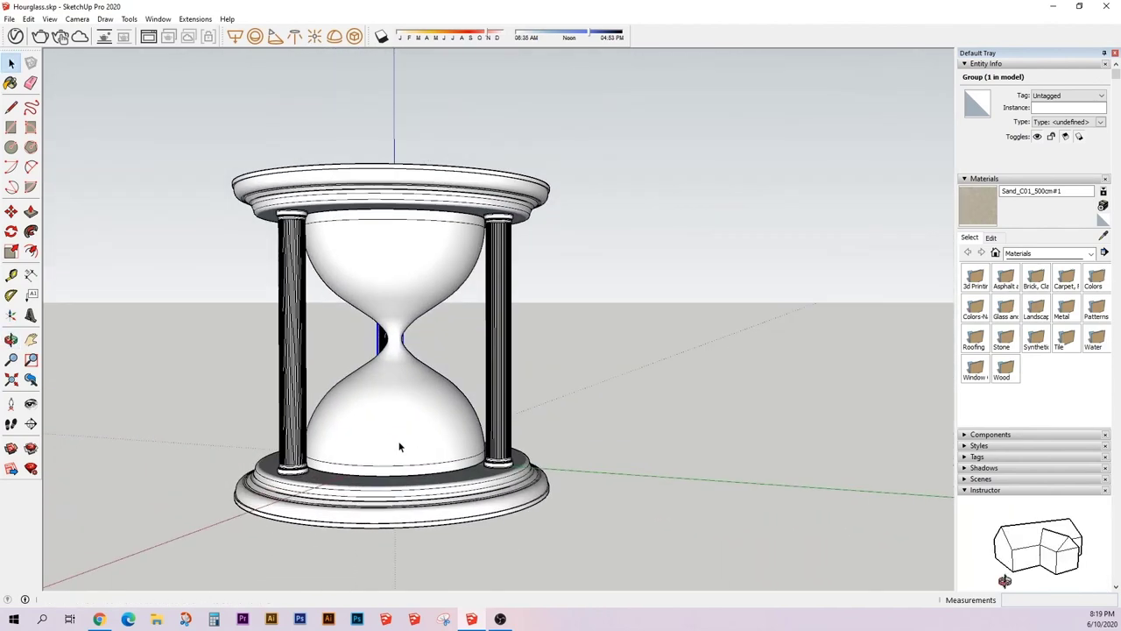
scroll(537, 504, down, 1)
mouse_move(537, 504)
middle_down()
mouse_move(400, 508)
mouse_move(492, 391)
mouse_move(469, 382)
mouse_move(380, 422)
middle_up()
key(s)
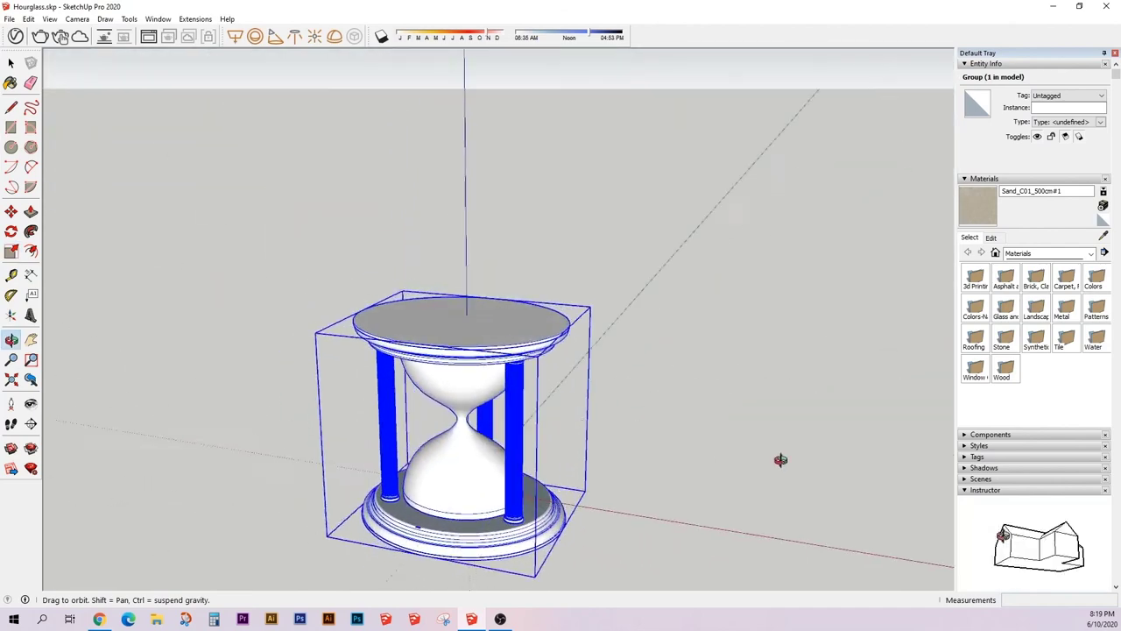
drag(364, 419, 382, 419)
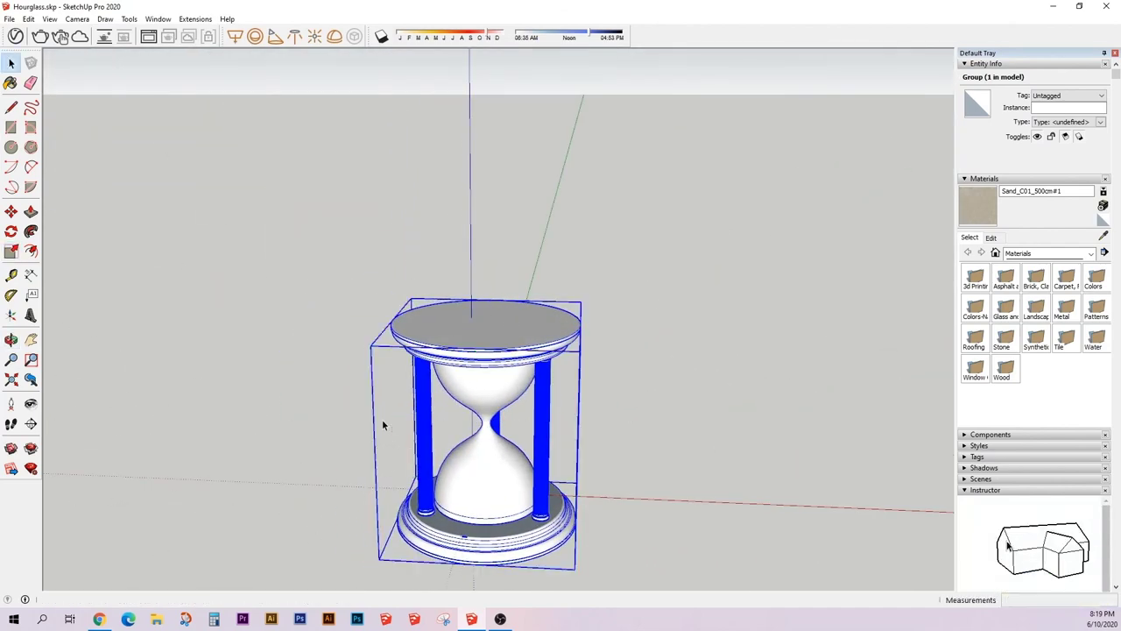
key(space)
mouse_move(382, 419)
middle_down()
mouse_move(476, 331)
mouse_move(522, 464)
mouse_move(400, 415)
mouse_move(618, 531)
middle_up()
- Scale the hourglass to 0.9 along the green axis
key(s)
click(575, 419)
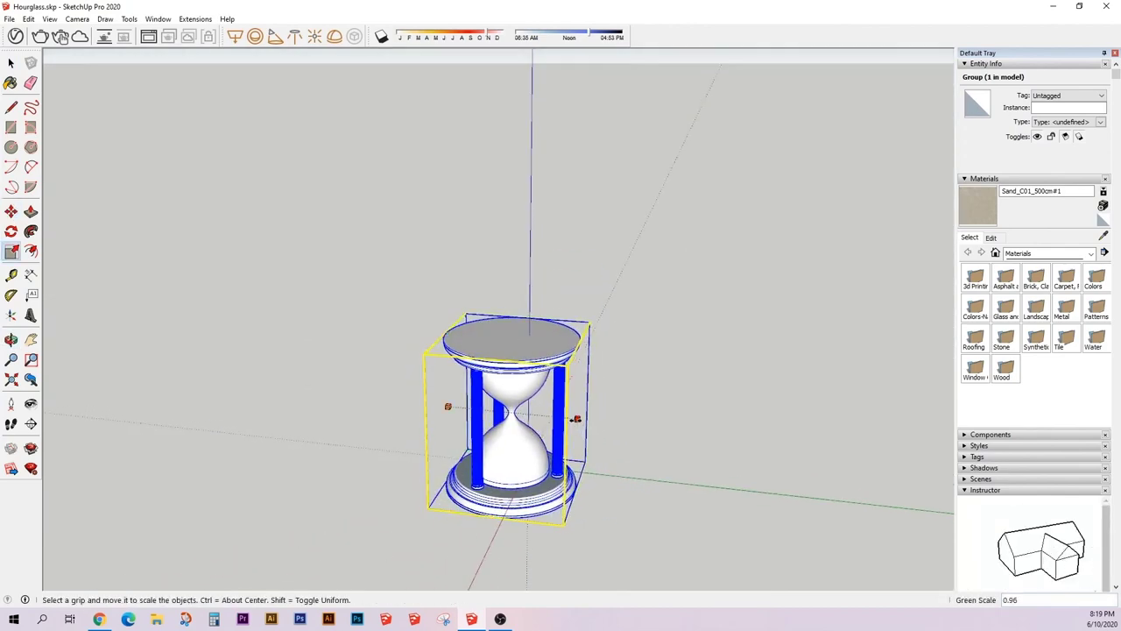
click(572, 419)
text(.9)
key(Return)
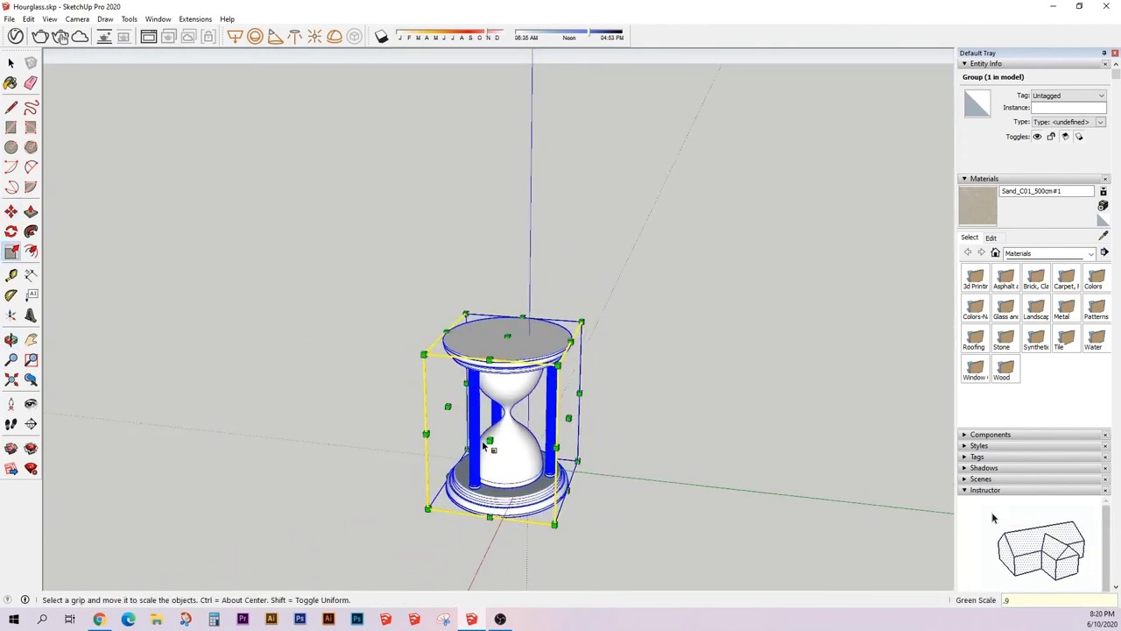
key(space)
scroll(532, 409, up, 2)
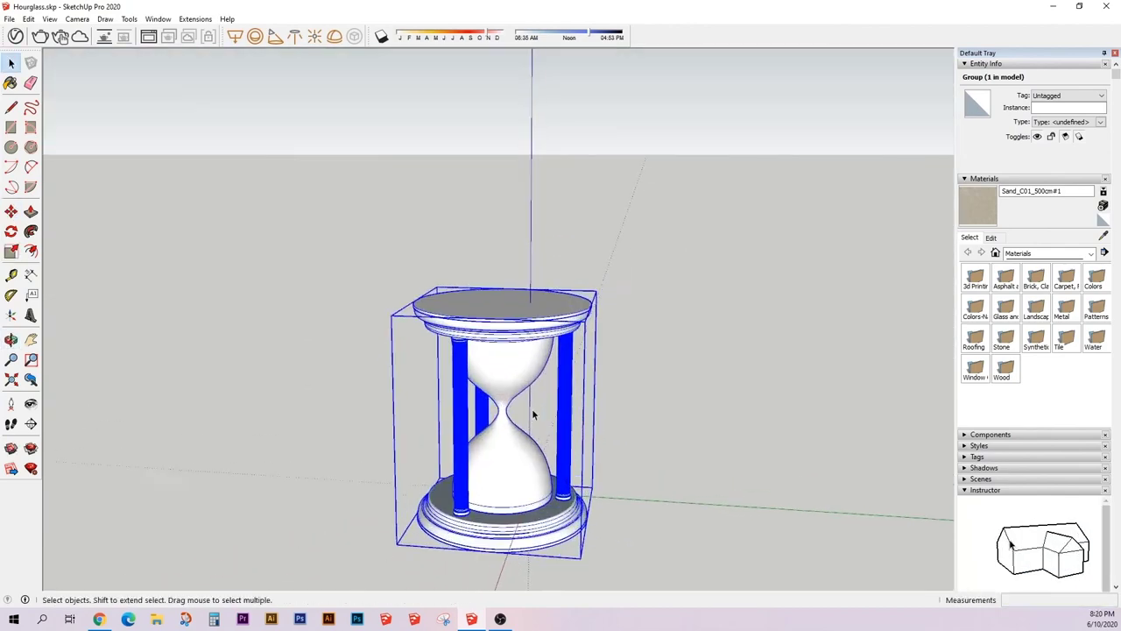
middle_drag(531, 408, 500, 350)
scroll(500, 350, up, 2)
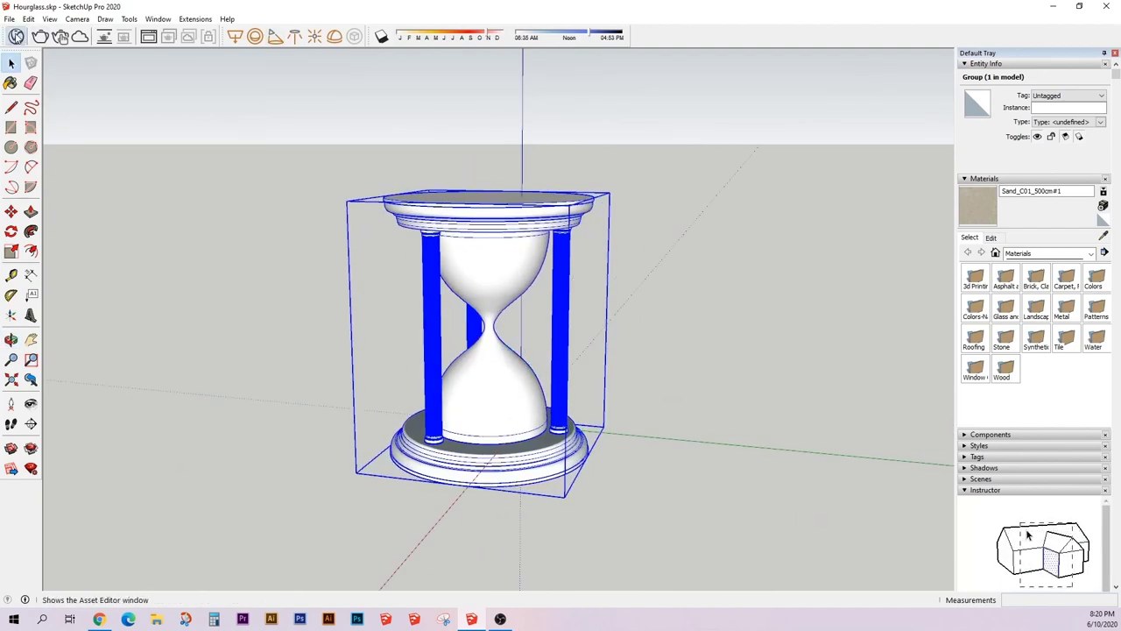
- Add V-Ray Sand A01, paint the sand with it, and apply Fake_Glass to the bulbs
click(15, 36)
drag(437, 166, 666, 263)
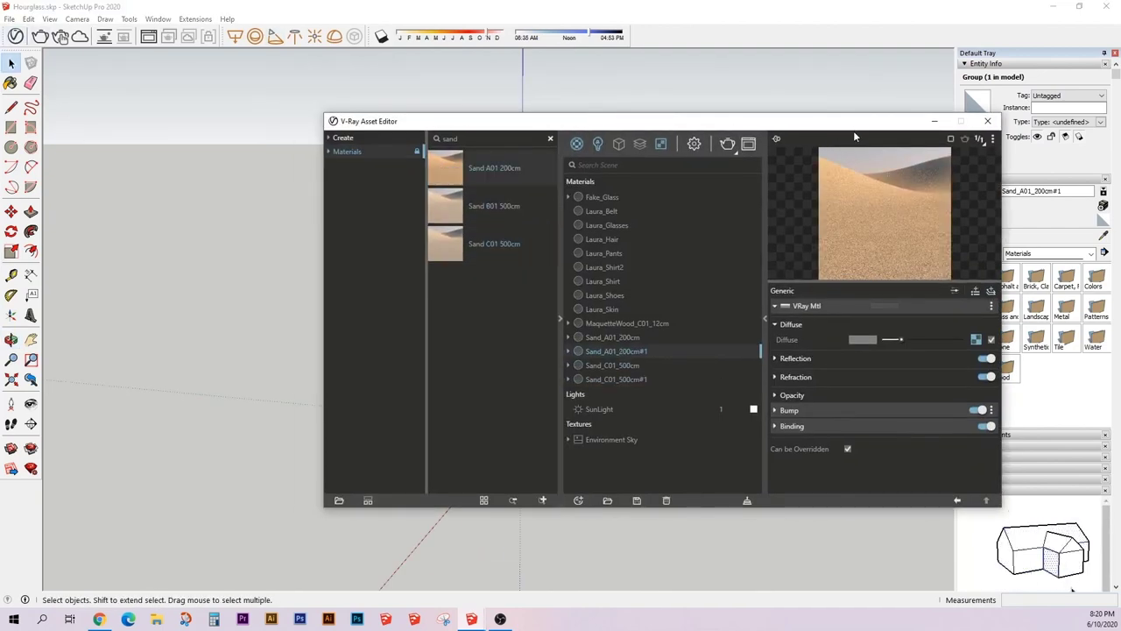
mouse_move(687, 122)
mouse_down()
mouse_move(388, 126)
mouse_move(936, 105)
mouse_up()
double_click(492, 275)
right_click(488, 271)
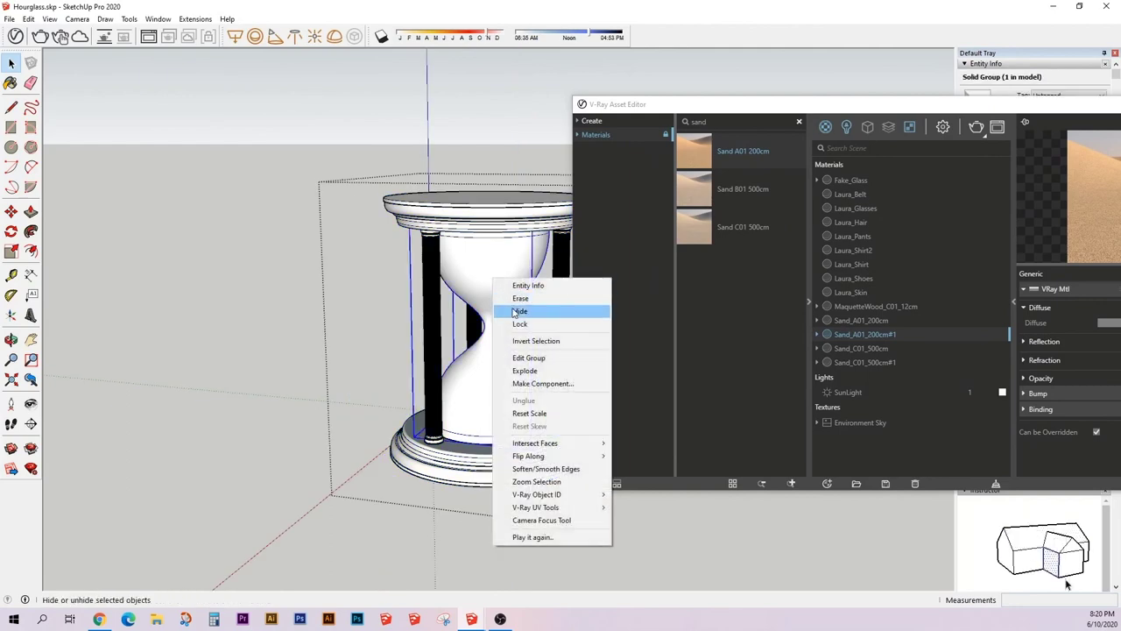
click(526, 310)
key(b)
click(491, 390)
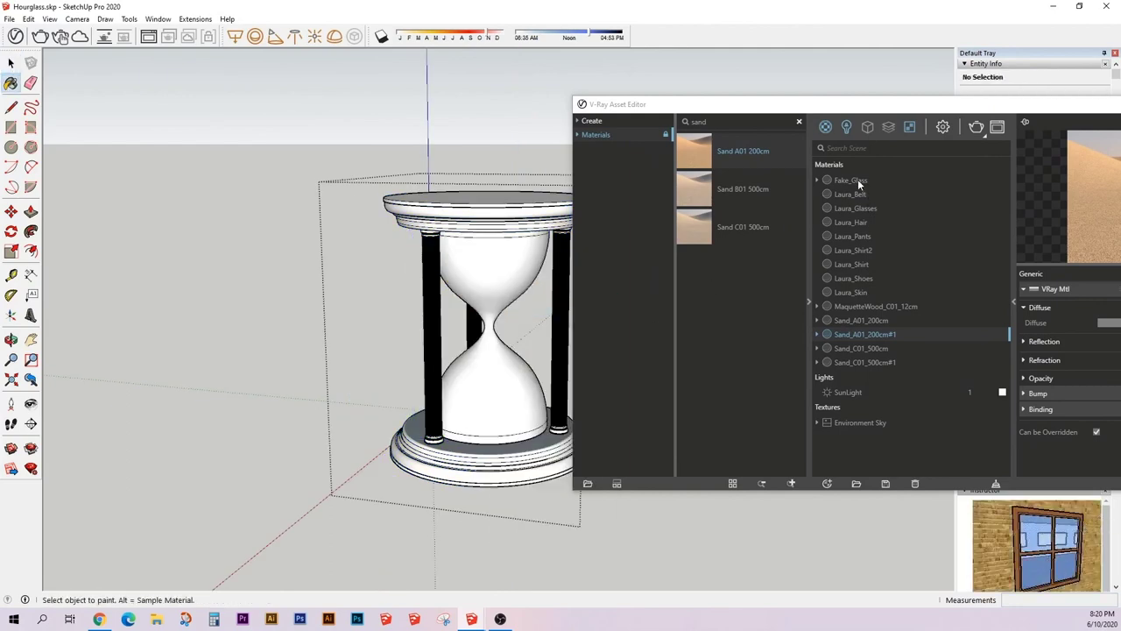
click(851, 180)
click(491, 325)
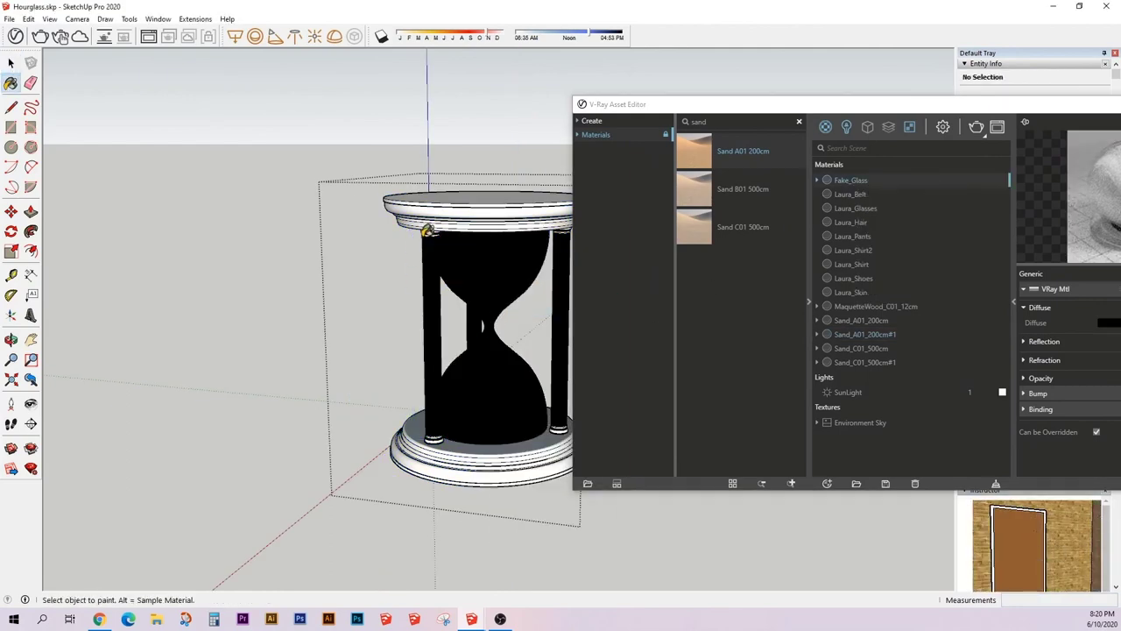
- Load MaquetteWood A01–C01 and Wood Planks A01/C01, then paint the top rim with wood planks
scroll(426, 230, up, 5)
text(wod)
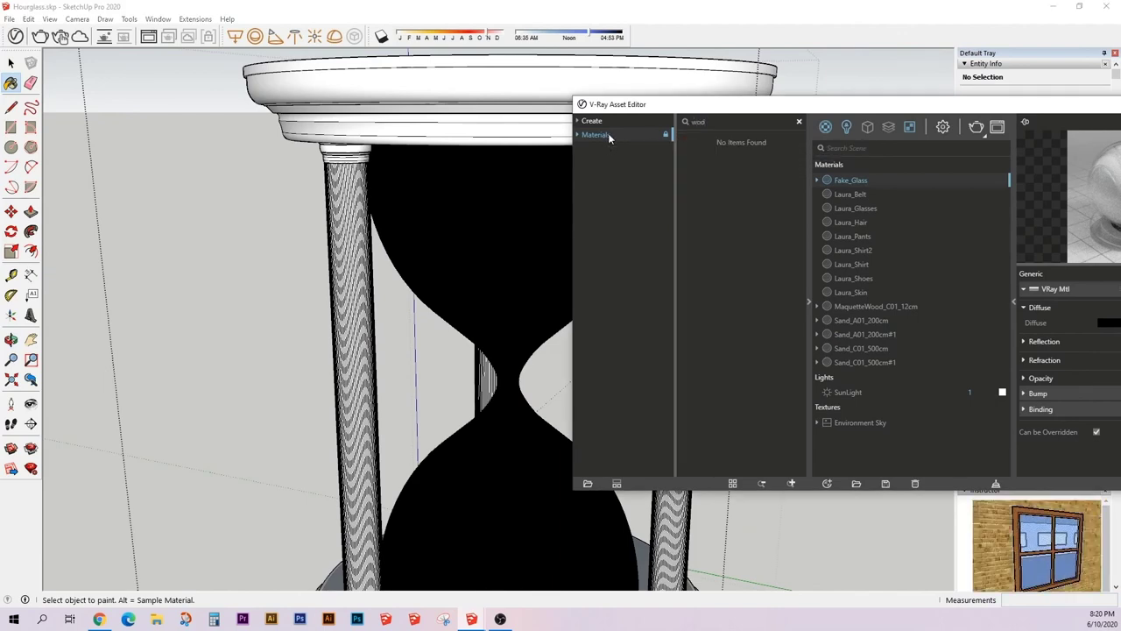
key(BackSpace)
text(od)
scroll(733, 145, down, 3)
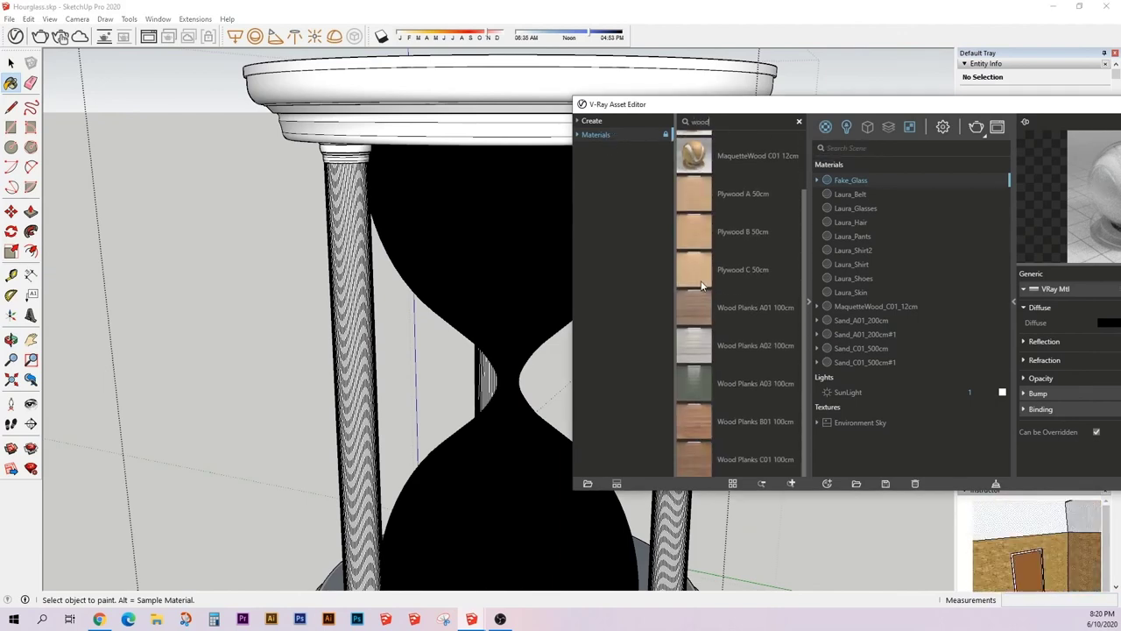
scroll(701, 285, up, 3)
drag(694, 215, 875, 262)
drag(823, 104, 503, 110)
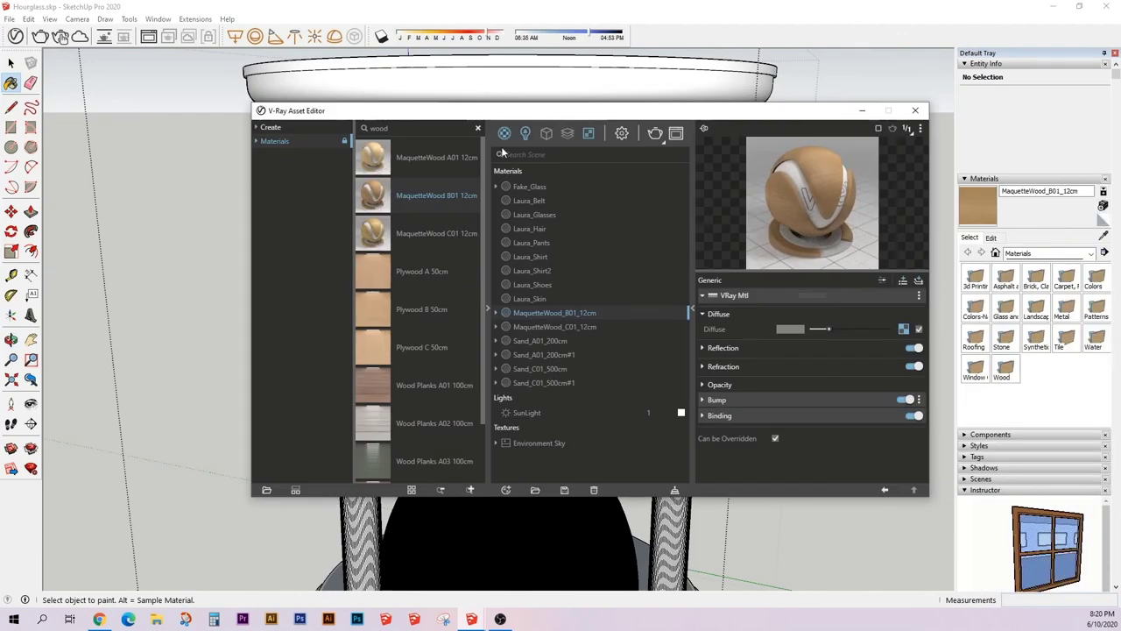
double_click(388, 237)
double_click(401, 159)
scroll(422, 228, down, 2)
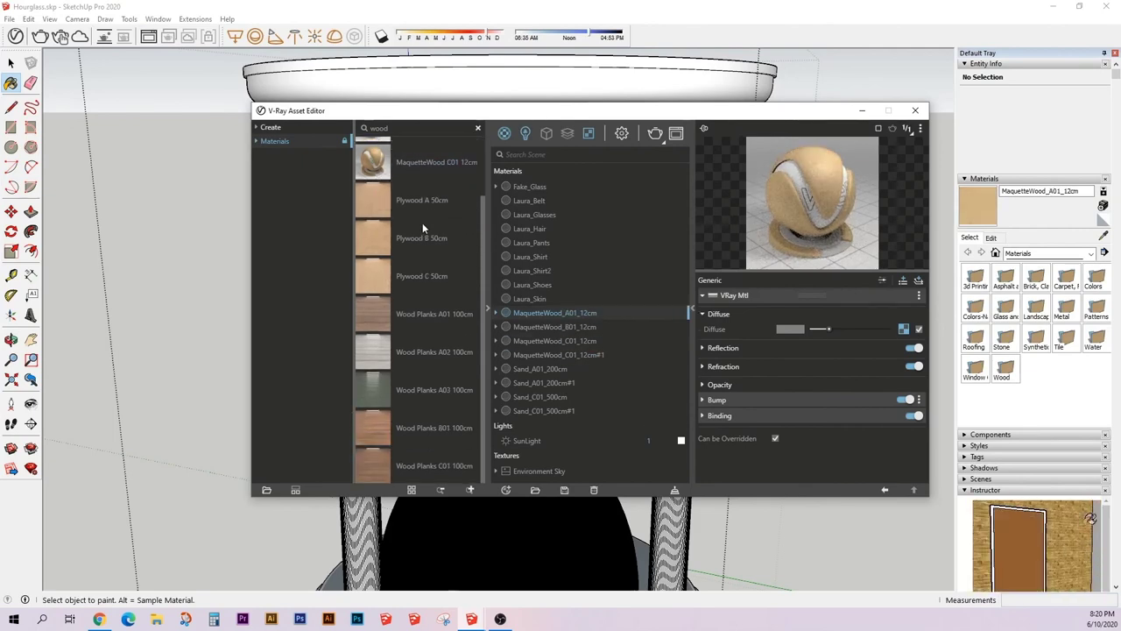
double_click(390, 322)
double_click(408, 462)
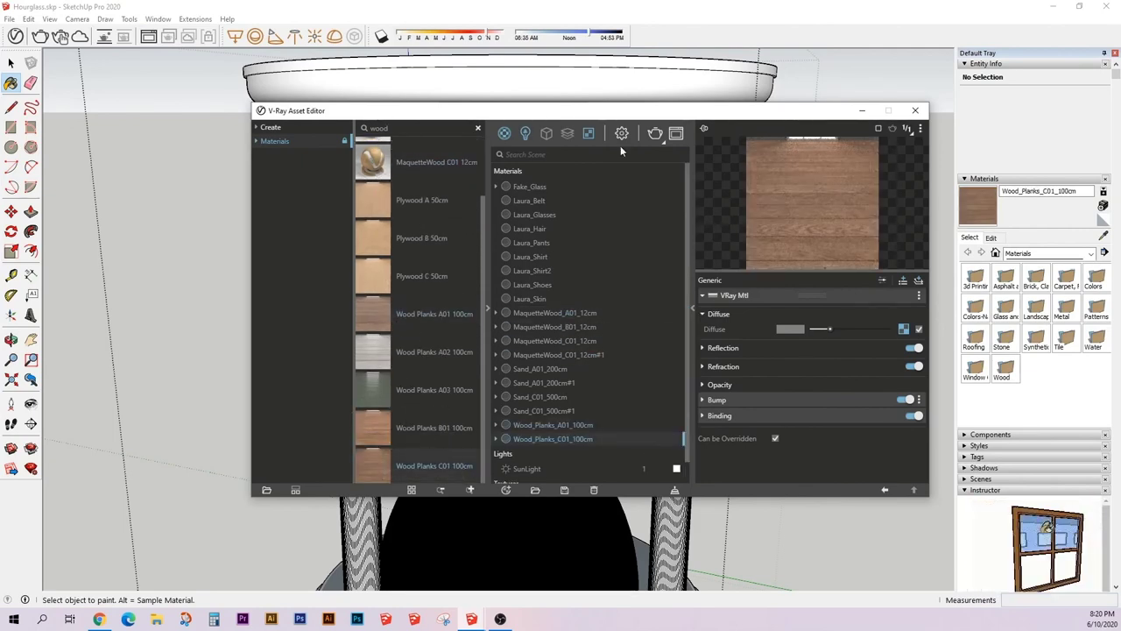
click(916, 110)
click(656, 92)
- Paint the right column, left column and base with Wood_Planks_C01_100cm
click(692, 210)
scroll(413, 272, down, 3)
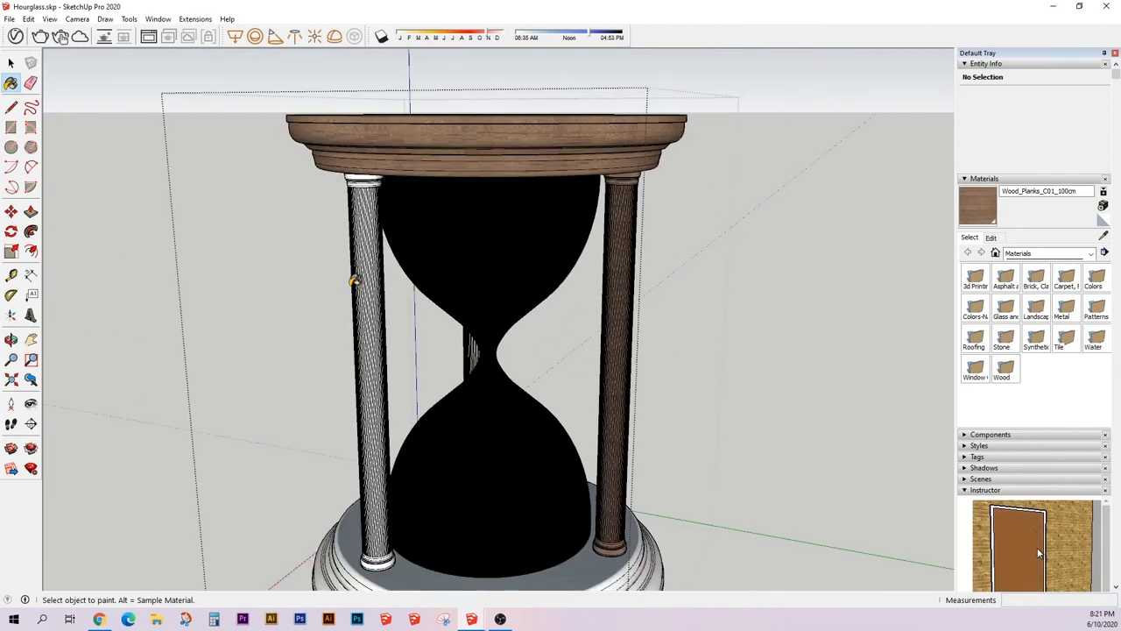
click(372, 319)
click(579, 564)
middle_drag(579, 564, 467, 335)
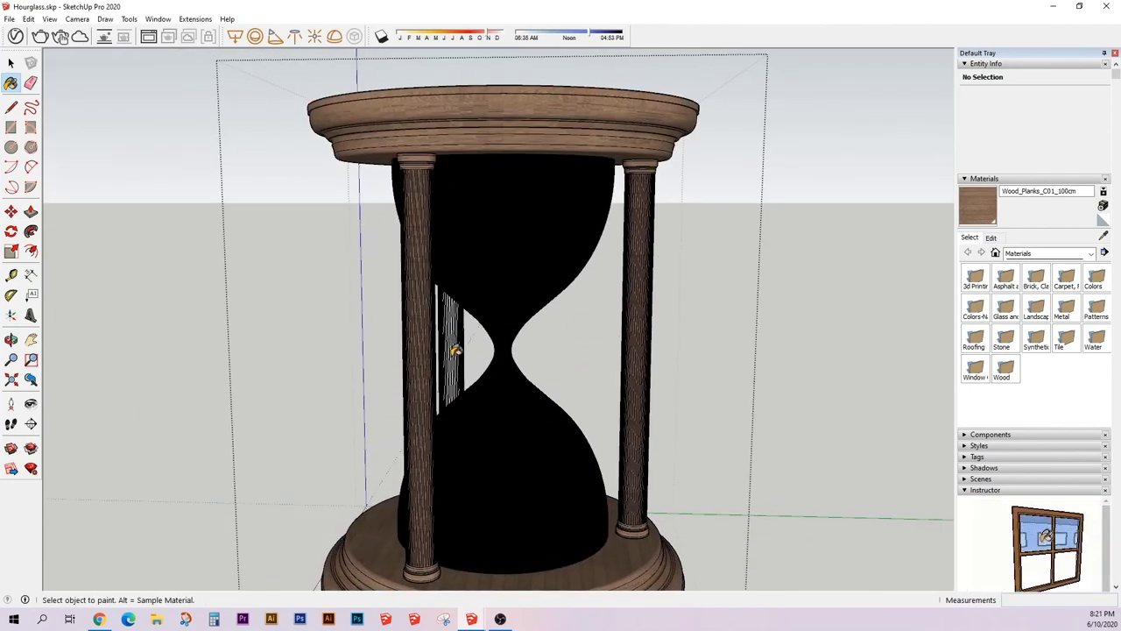
scroll(455, 349, up, 3)
scroll(634, 293, up, 3)
scroll(552, 345, up, 2)
- Select the left column and switch to the Paint Bucket
key(space)
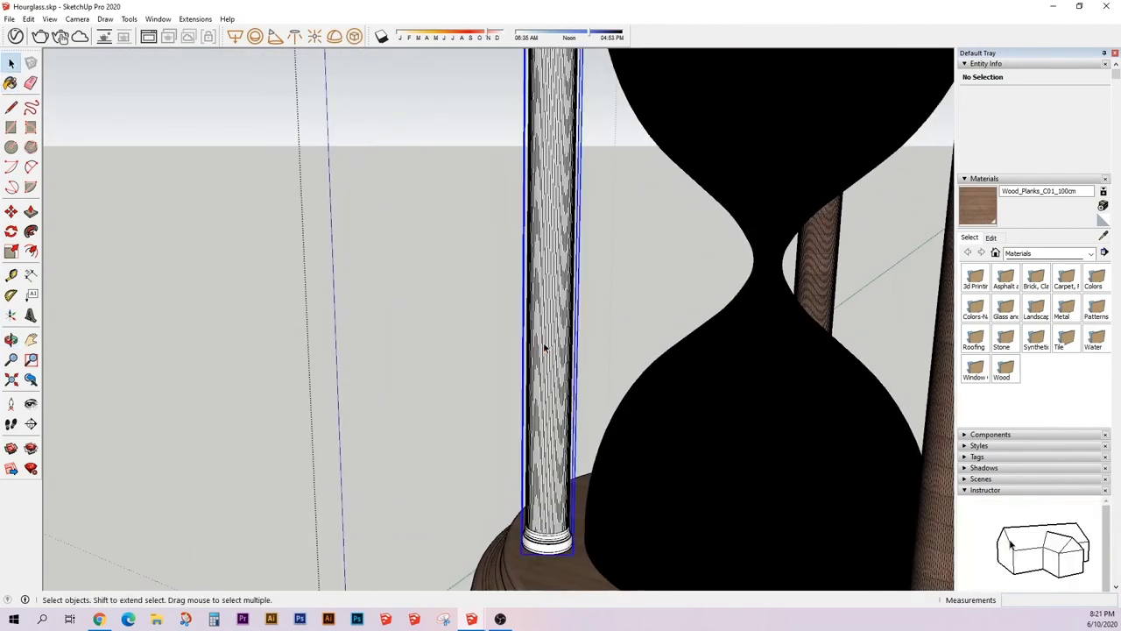
click(544, 348)
key(b)
key(space)
middle_drag(555, 321, 603, 359)
scroll(604, 358, down, 5)
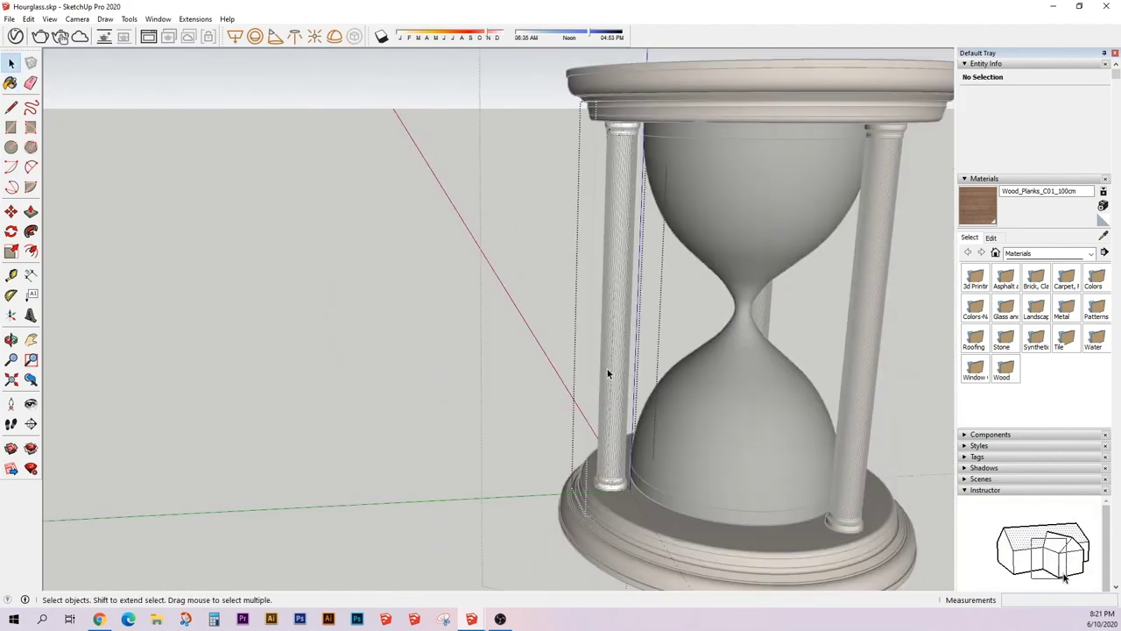
scroll(607, 369, up, 5)
click(615, 401)
key(Escape)
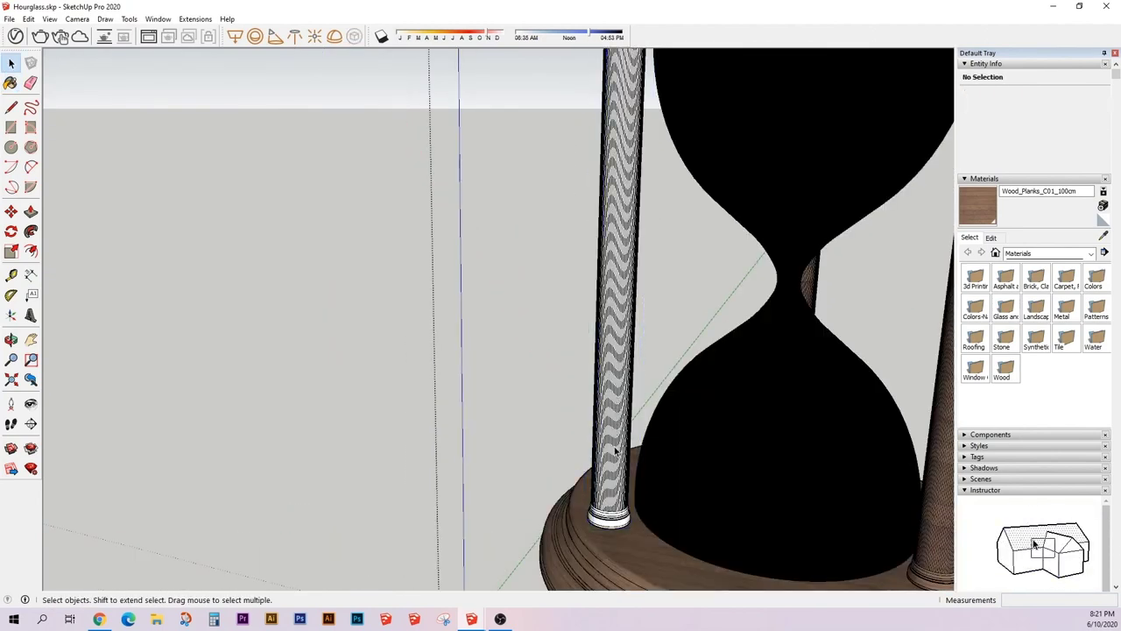
click(613, 401)
key(b)
key(space)
- Select the whole hourglass base and look it over from around the pillar
middle_drag(613, 401, 462, 389)
scroll(567, 504, down, 5)
scroll(568, 504, up, 6)
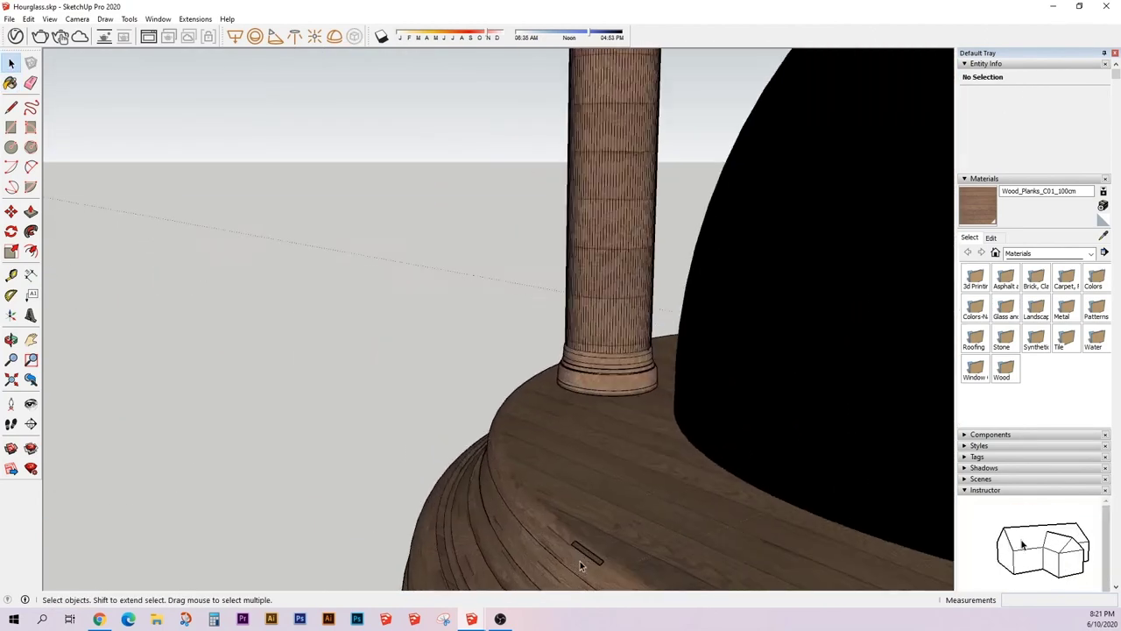
triple_click(587, 526)
middle_drag(587, 525, 580, 558)
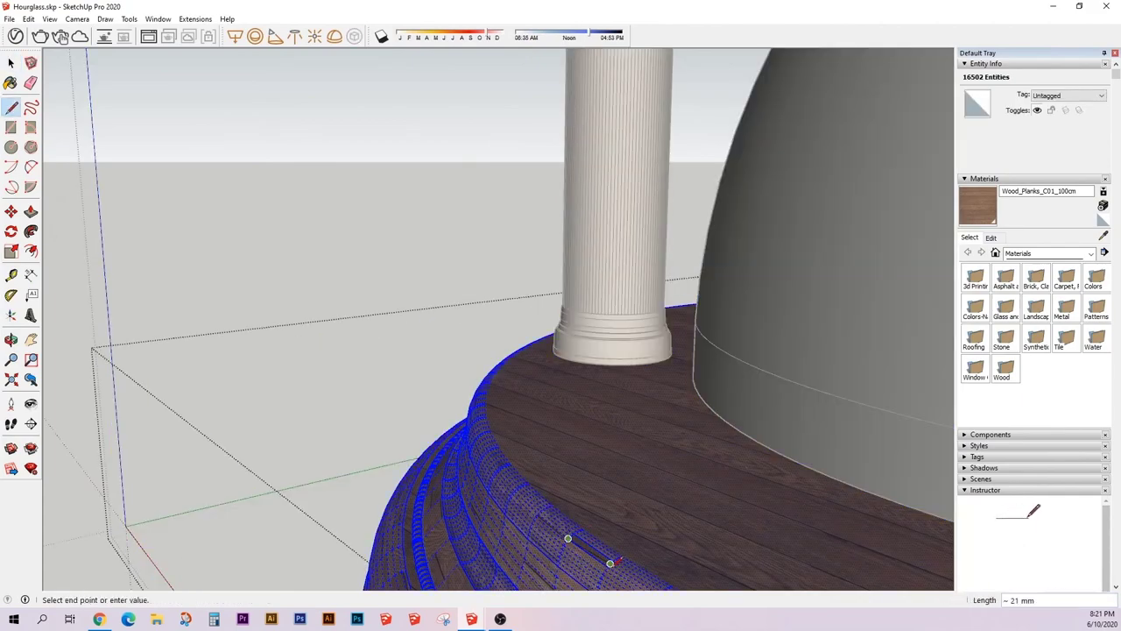
scroll(609, 562, up, 1)
scroll(549, 523, down, 5)
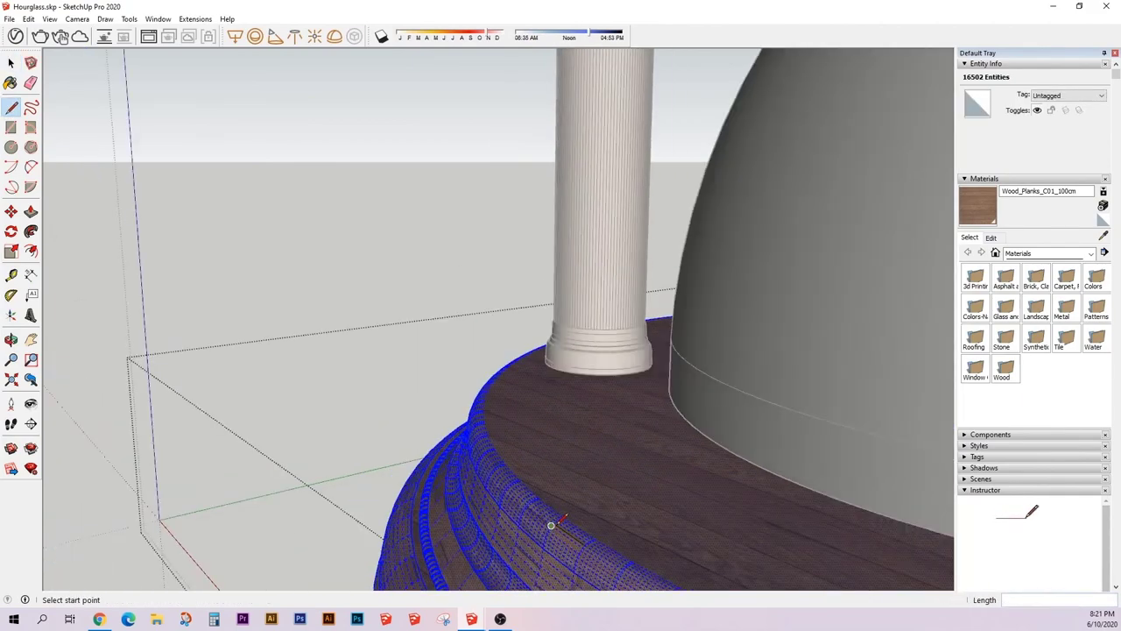
scroll(549, 524, down, 5)
key(space)
- Enter a 50 mm texture width for the wood plank material on the hourglass top
key(b)
click(991, 237)
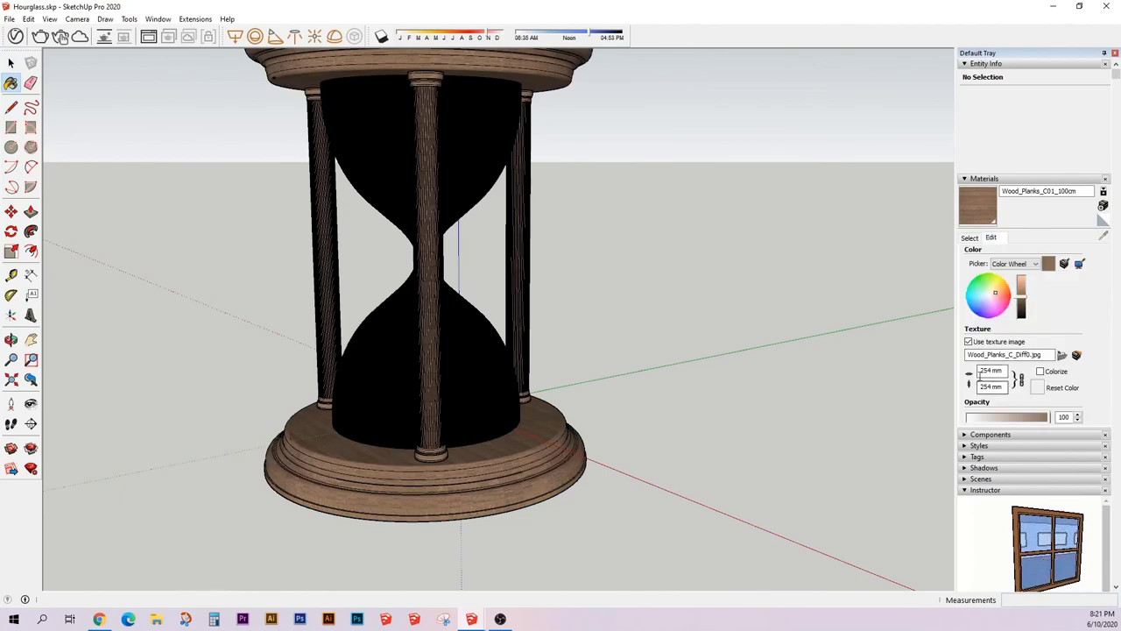
mouse_move(593, 327)
middle_down()
mouse_move(459, 432)
mouse_move(414, 397)
middle_up()
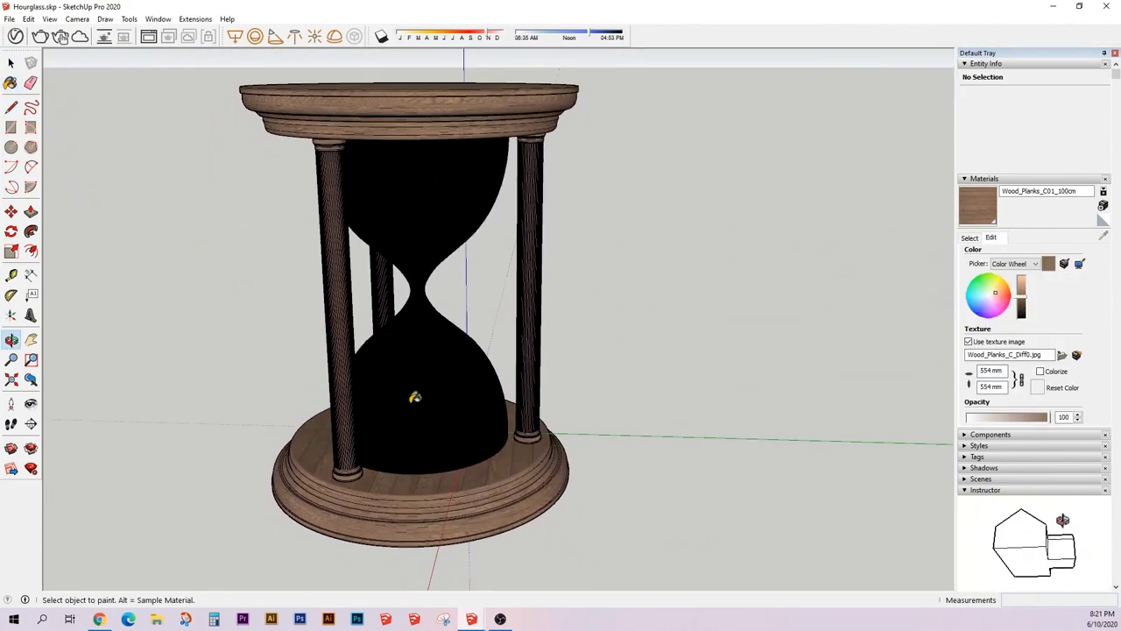
text(1554)
middle_drag(656, 341, 952, 416)
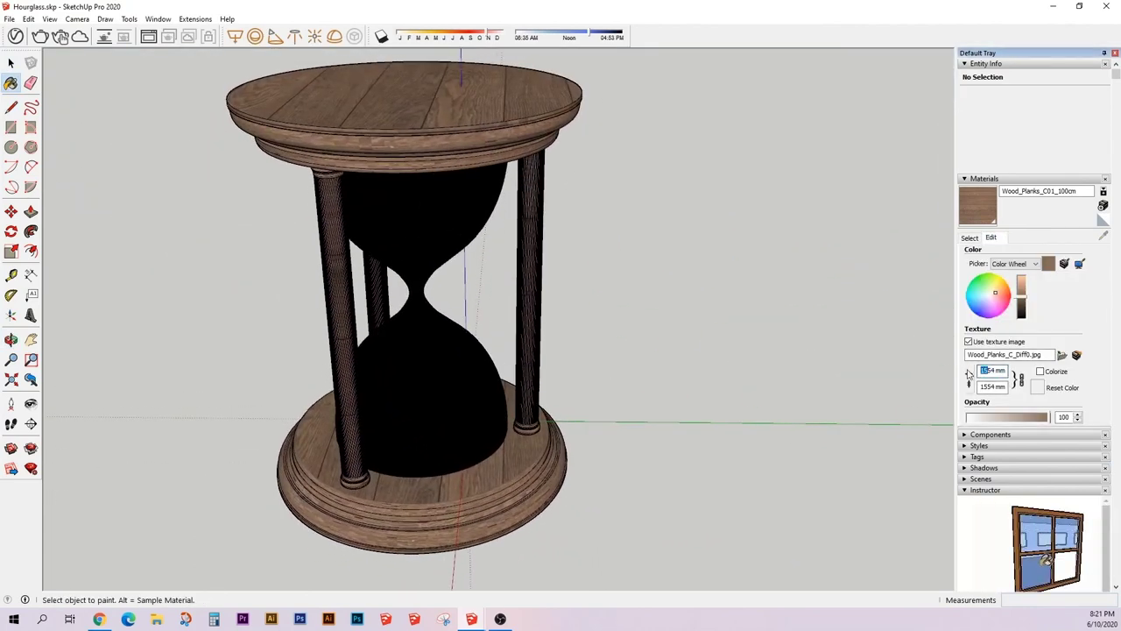
text(50)
key(Return)
- Change the Wood_Planks_C01_100cm texture width to 2500 mm and check the broader grain
middle_drag(601, 473, 670, 434)
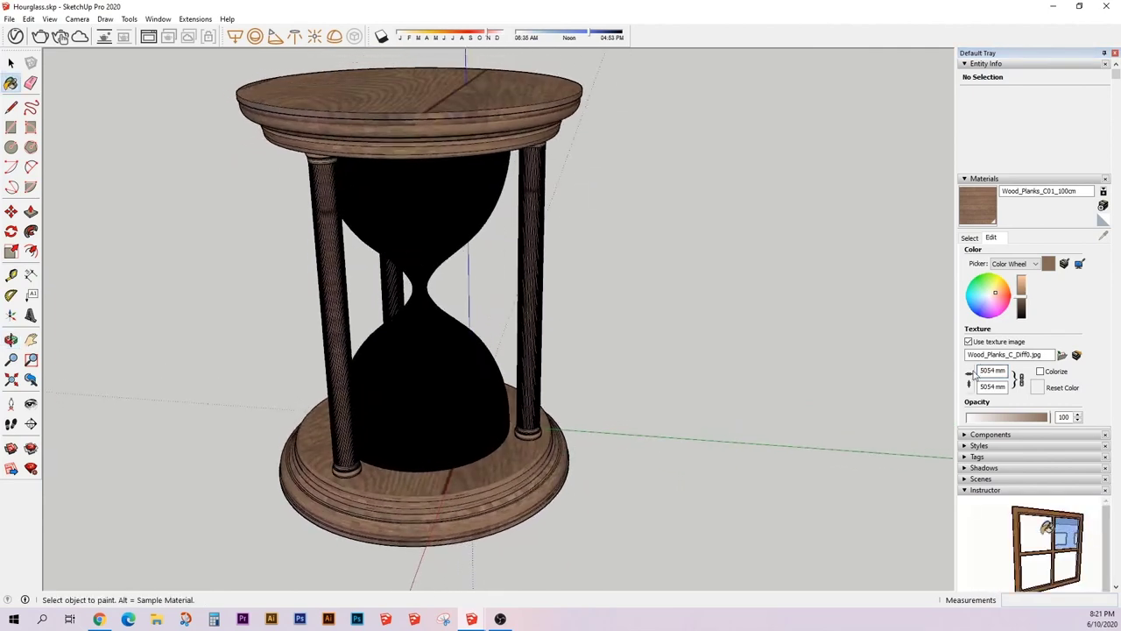
text(2500)
key(Return)
middle_drag(908, 371, 426, 446)
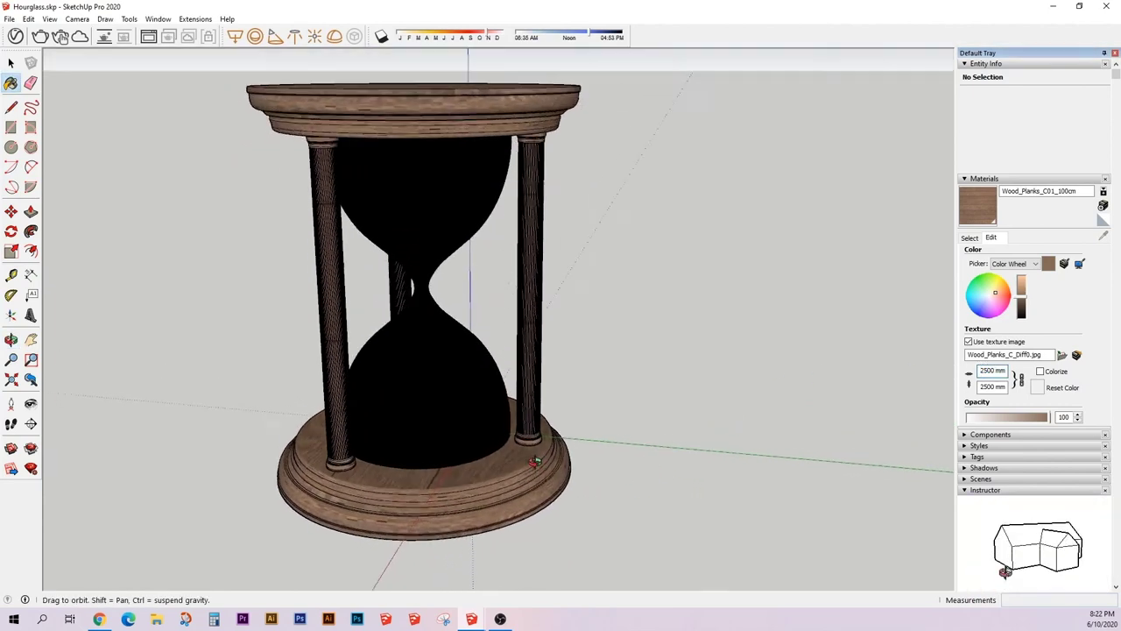
scroll(359, 418, up, 2)
click(8, 19)
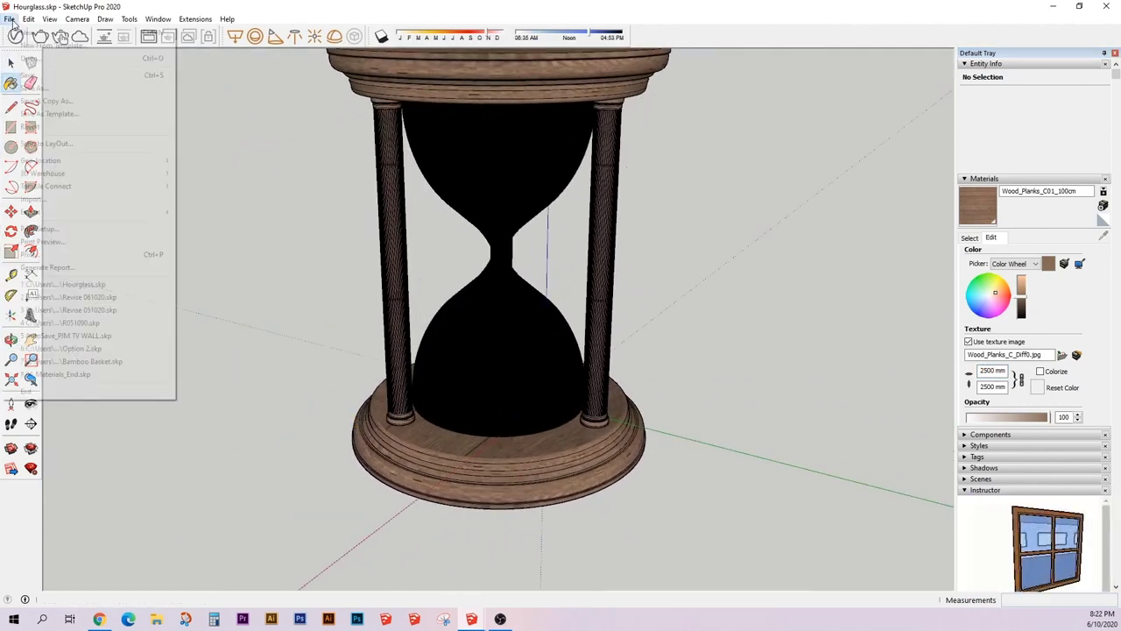
- Add V-Ray MaquetteWood_B01_12cm to the scene and paint the hourglass top and base with it
click(16, 36)
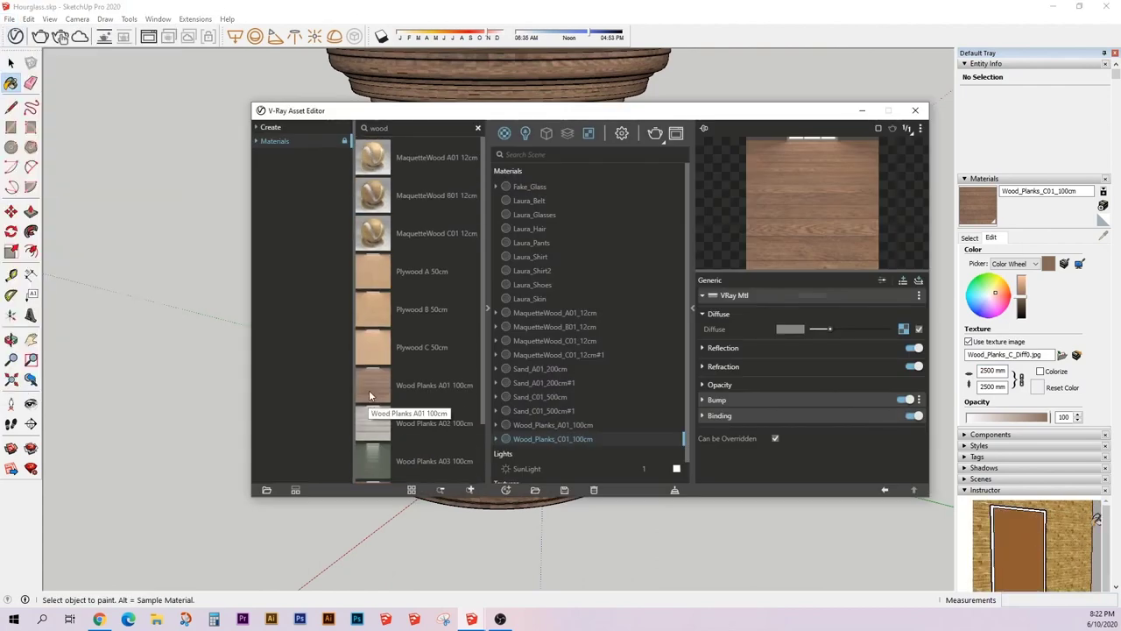
double_click(374, 194)
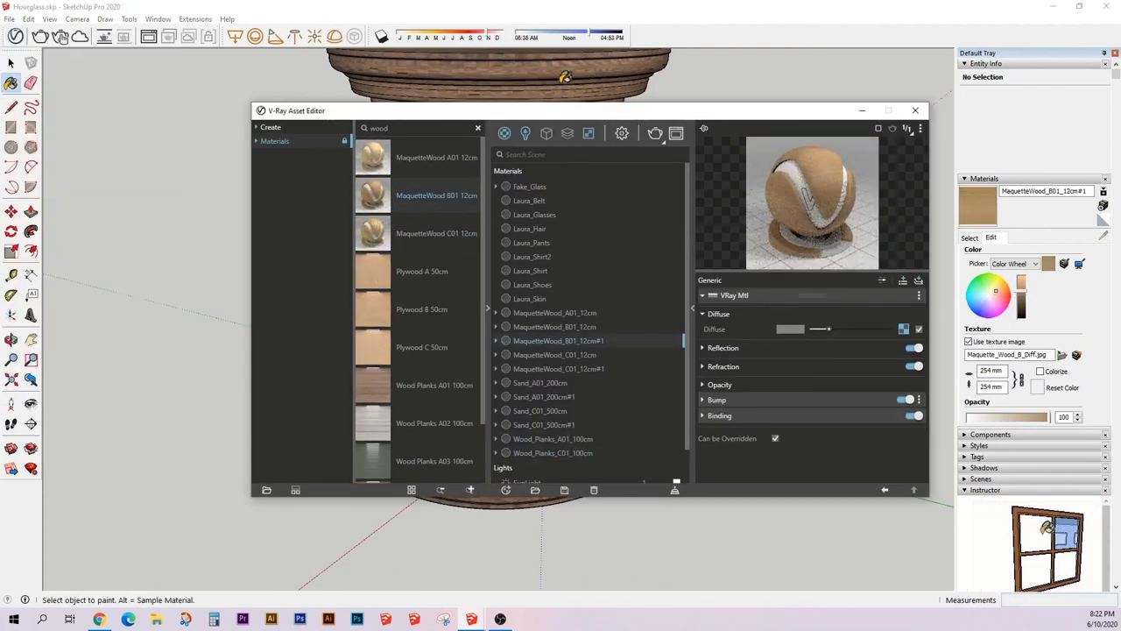
click(864, 115)
click(605, 73)
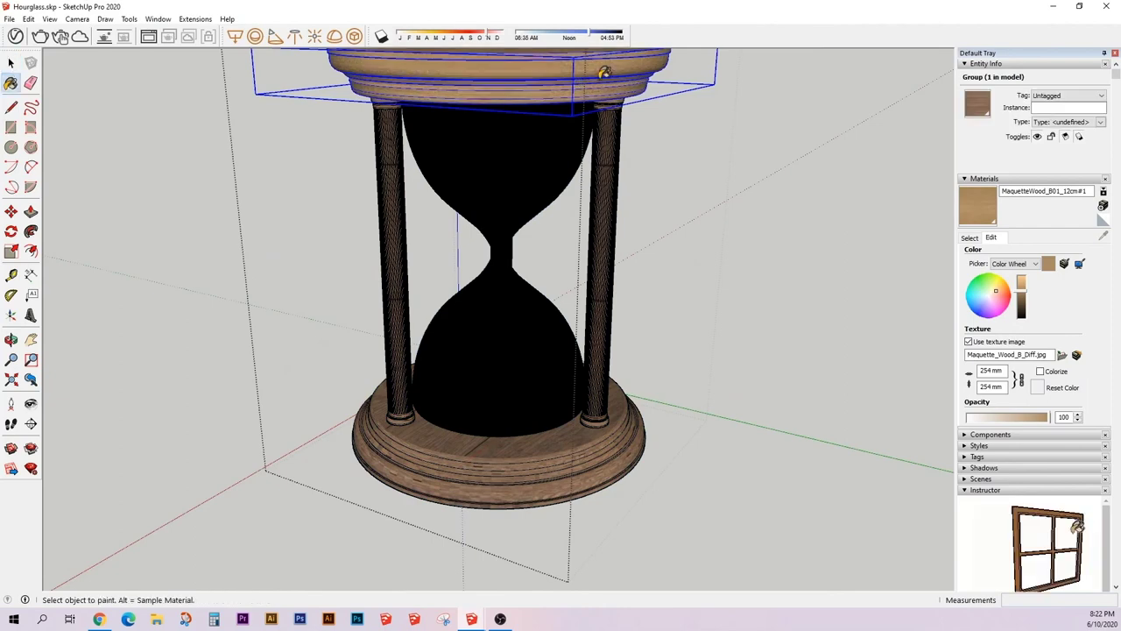
mouse_move(448, 221)
middle_down()
mouse_move(400, 290)
mouse_move(526, 262)
middle_up()
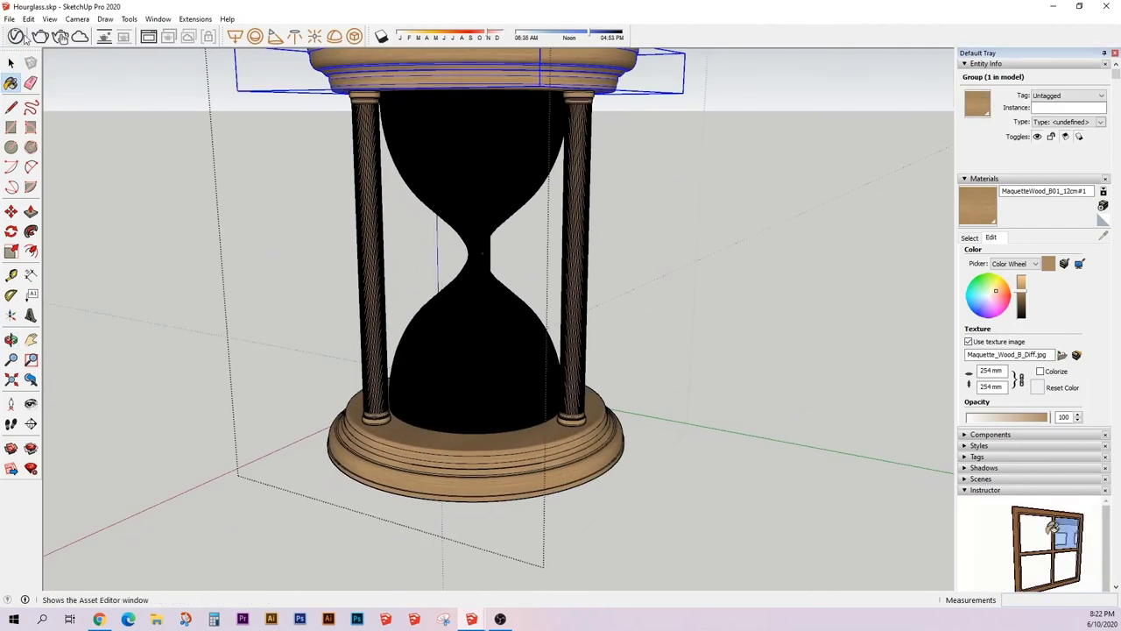
- Review the MaquetteWood bitmap placement settings and its diffuse colour
click(16, 36)
click(903, 329)
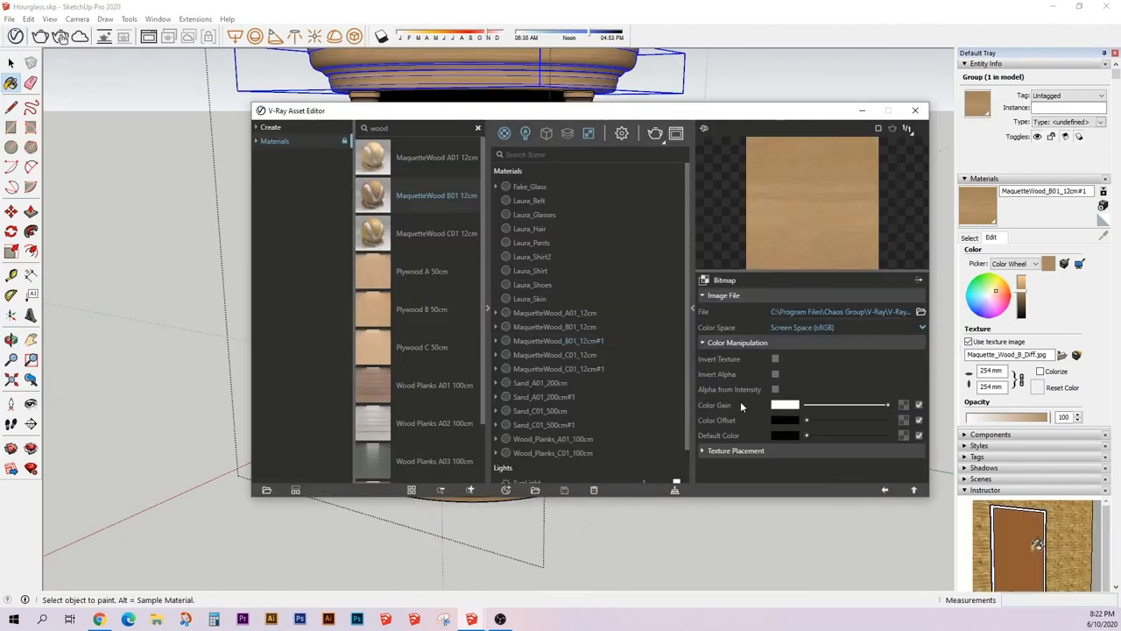
click(735, 450)
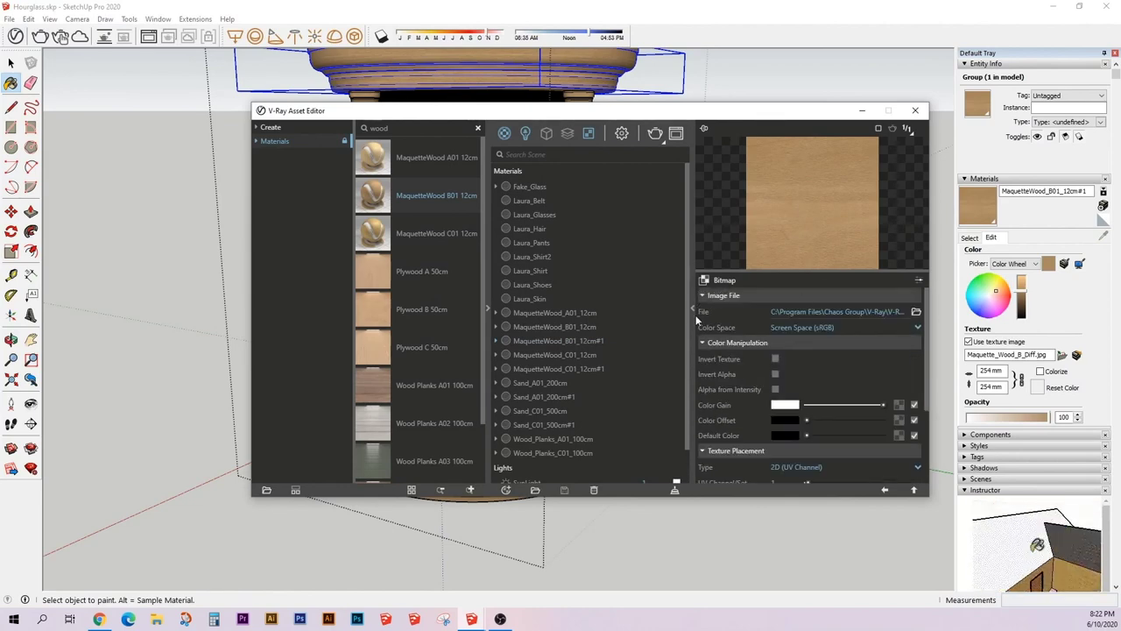
click(919, 281)
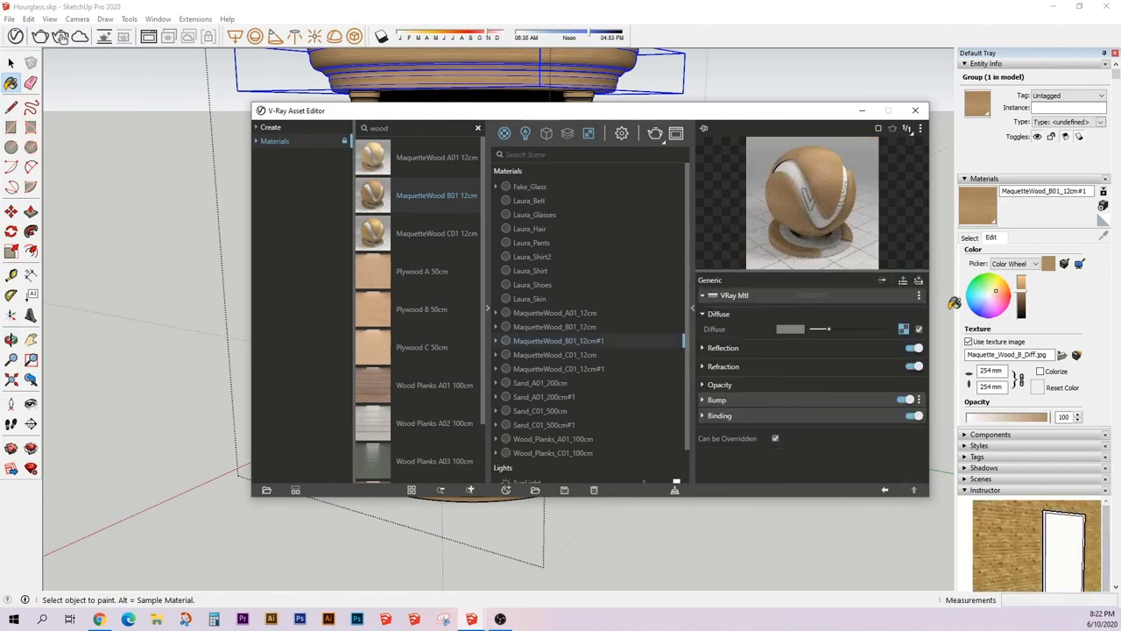
click(790, 328)
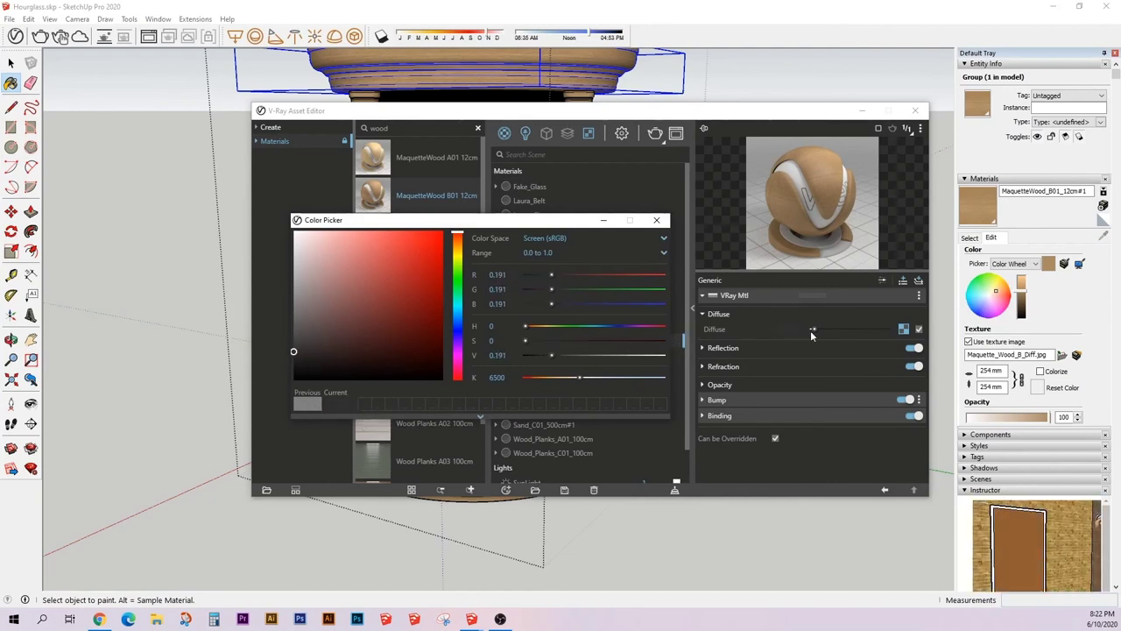
- Inspect the MaquetteWood texture bitmap, reflection and bump settings, opening the bump map's texture
click(903, 328)
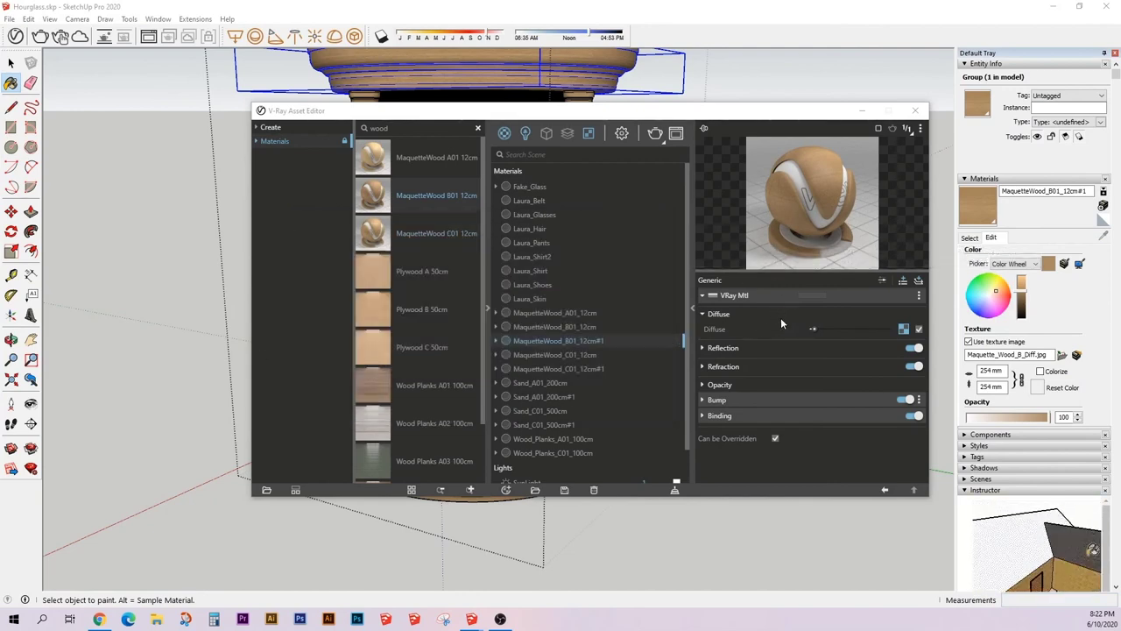
click(883, 489)
click(880, 329)
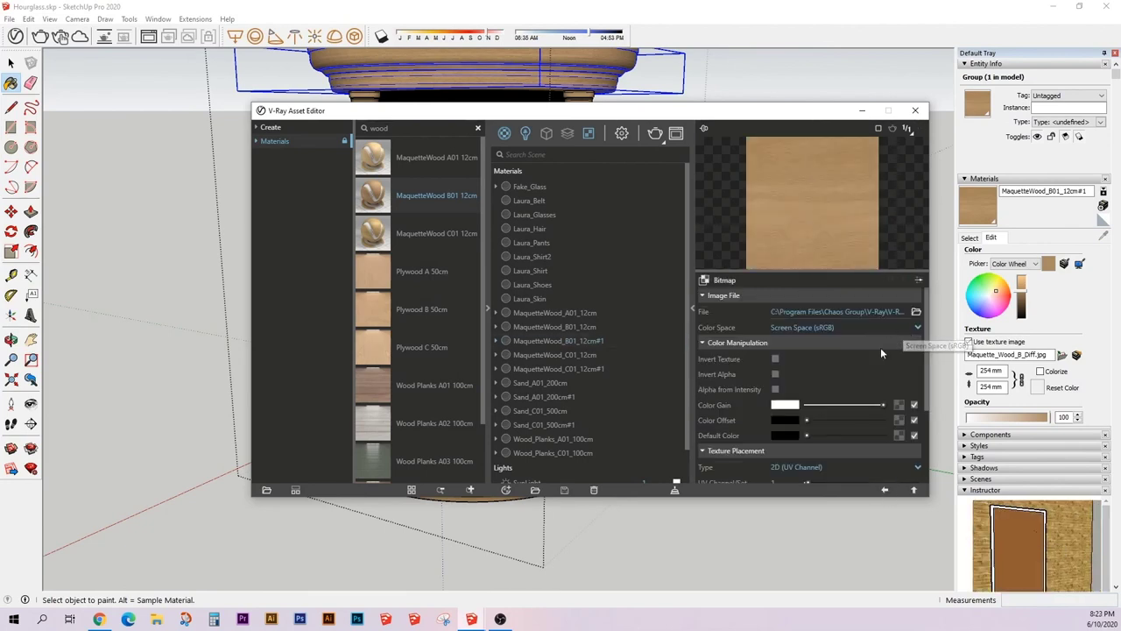
scroll(867, 368, down, 3)
click(884, 490)
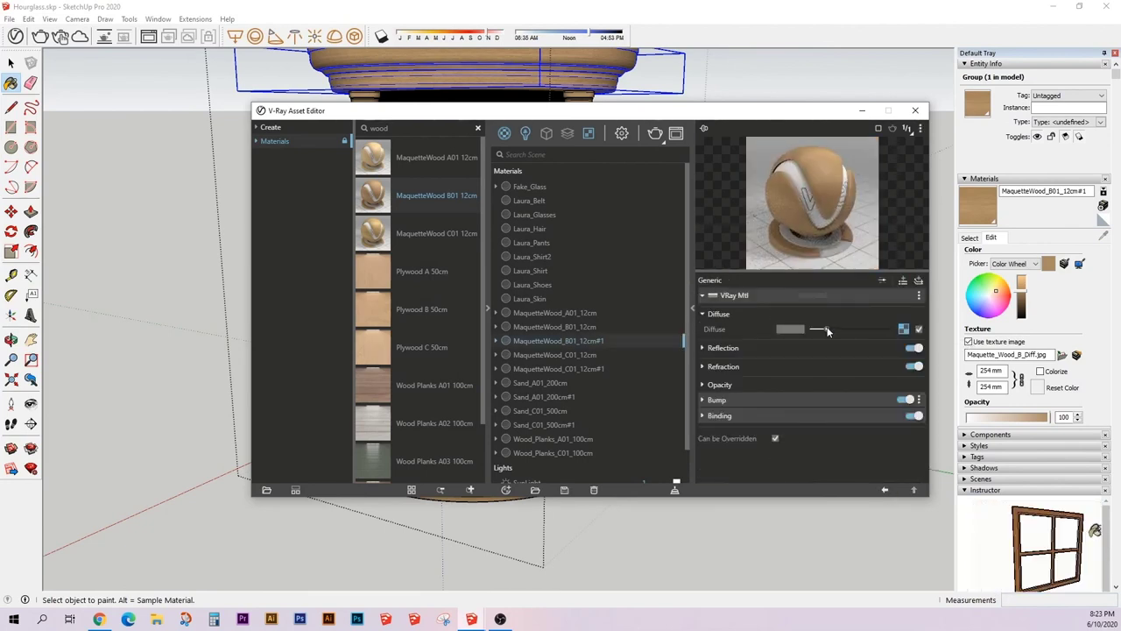
click(723, 348)
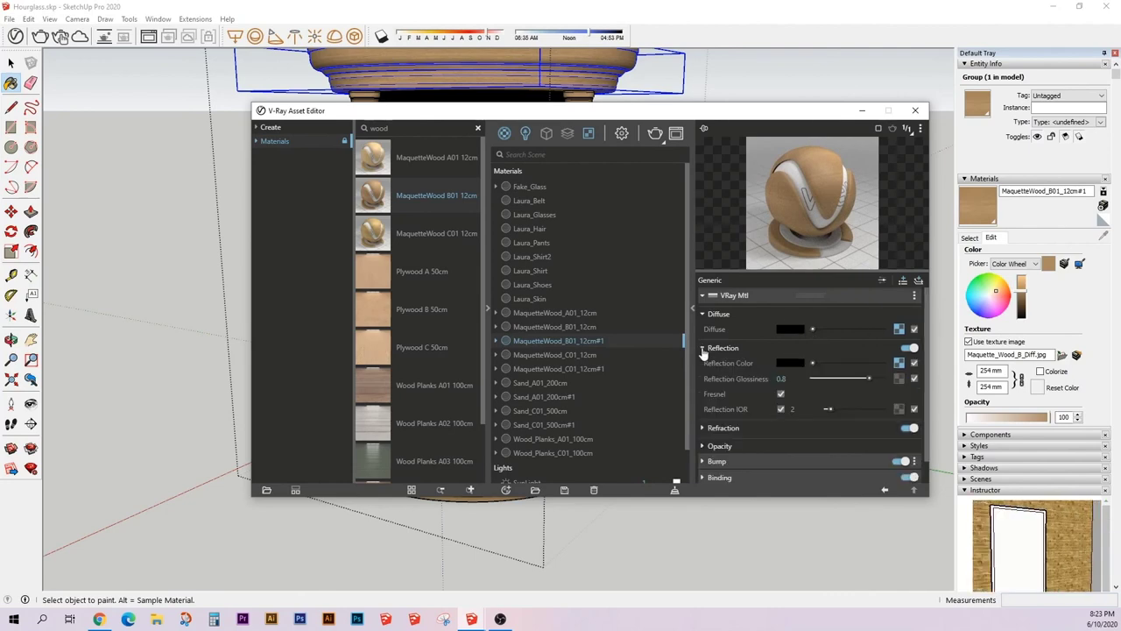
click(723, 348)
click(719, 400)
click(917, 416)
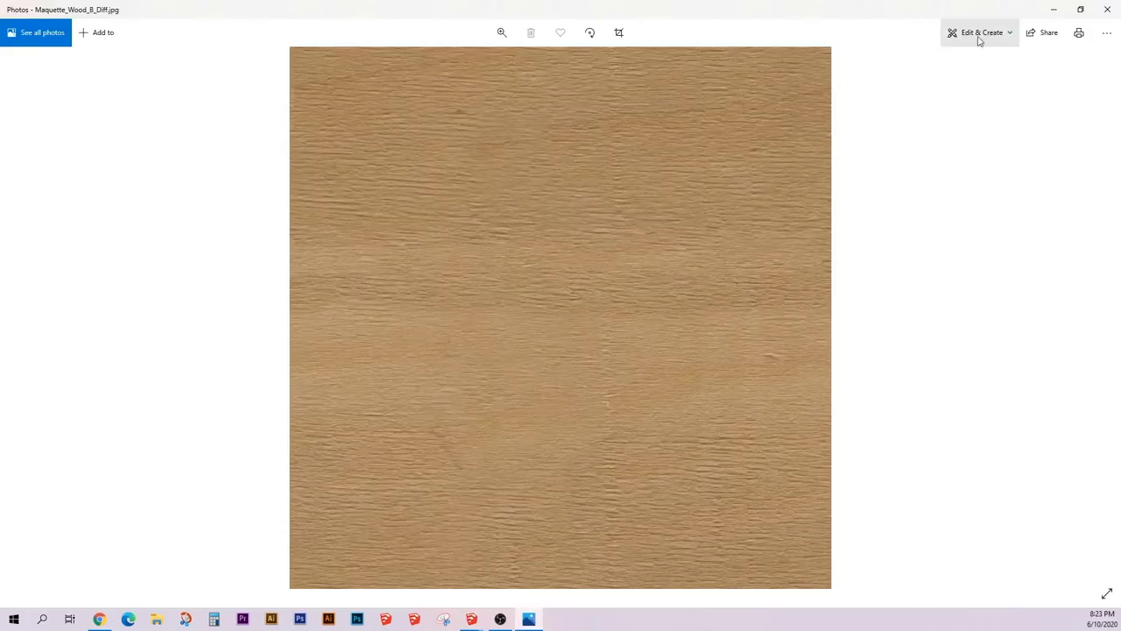
- Darken Maquette_Wood_B_Diff.jpg in Photos: lower exposure, highlights and shadows, raise contrast
click(979, 41)
click(916, 66)
click(524, 31)
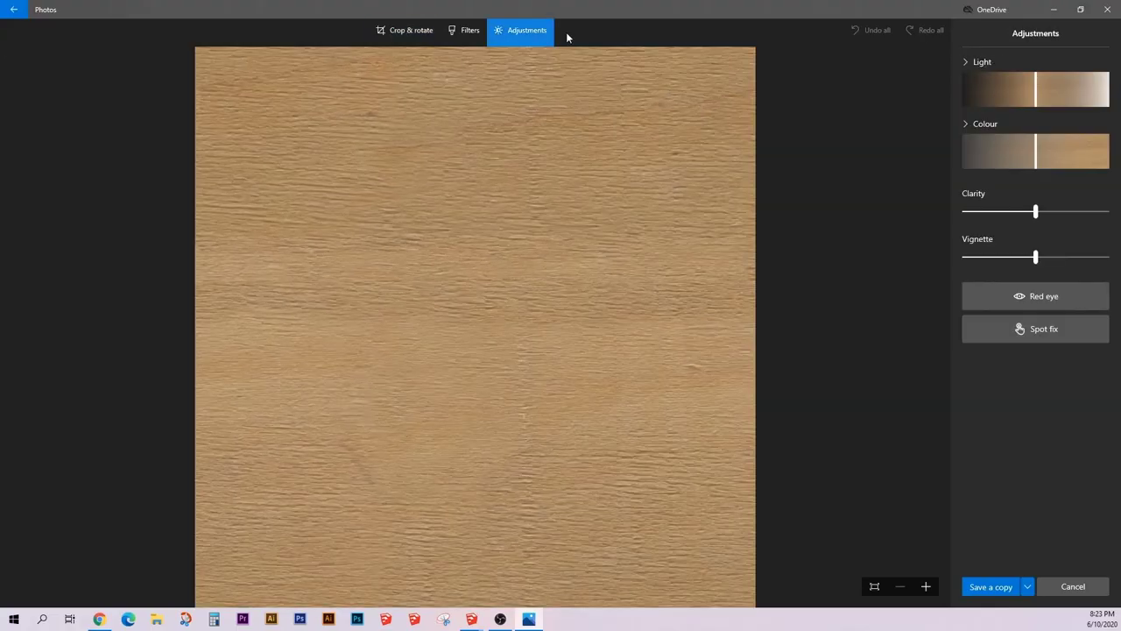
click(968, 61)
drag(1041, 184, 1016, 184)
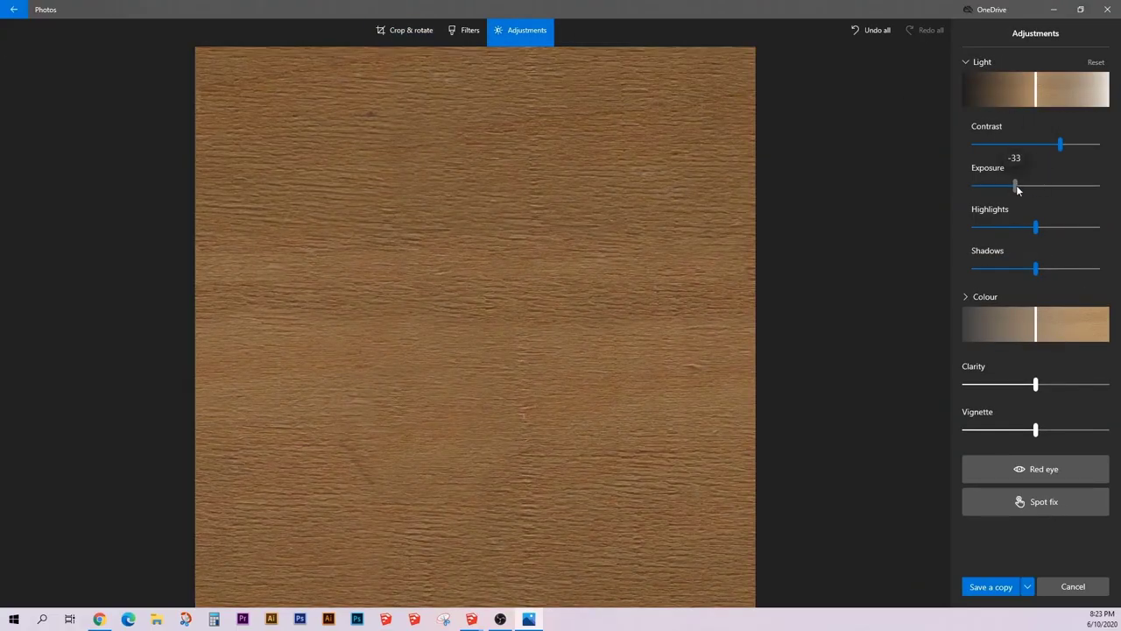
drag(1060, 145, 1073, 146)
mouse_move(1036, 227)
mouse_down()
mouse_move(1076, 230)
mouse_move(985, 218)
mouse_up()
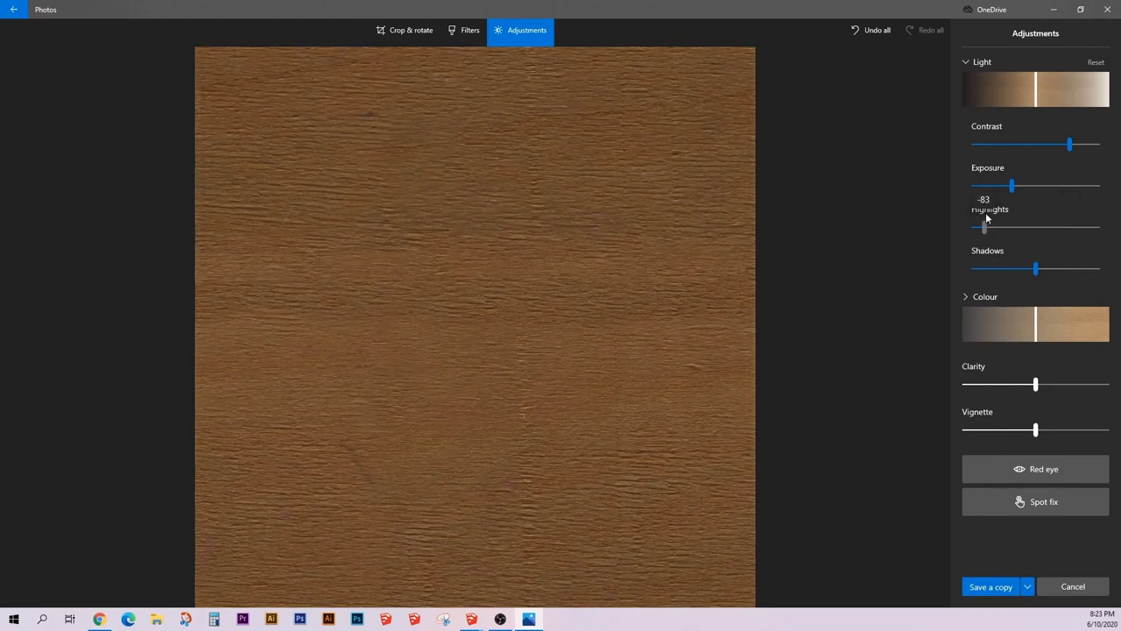
drag(1035, 267, 998, 268)
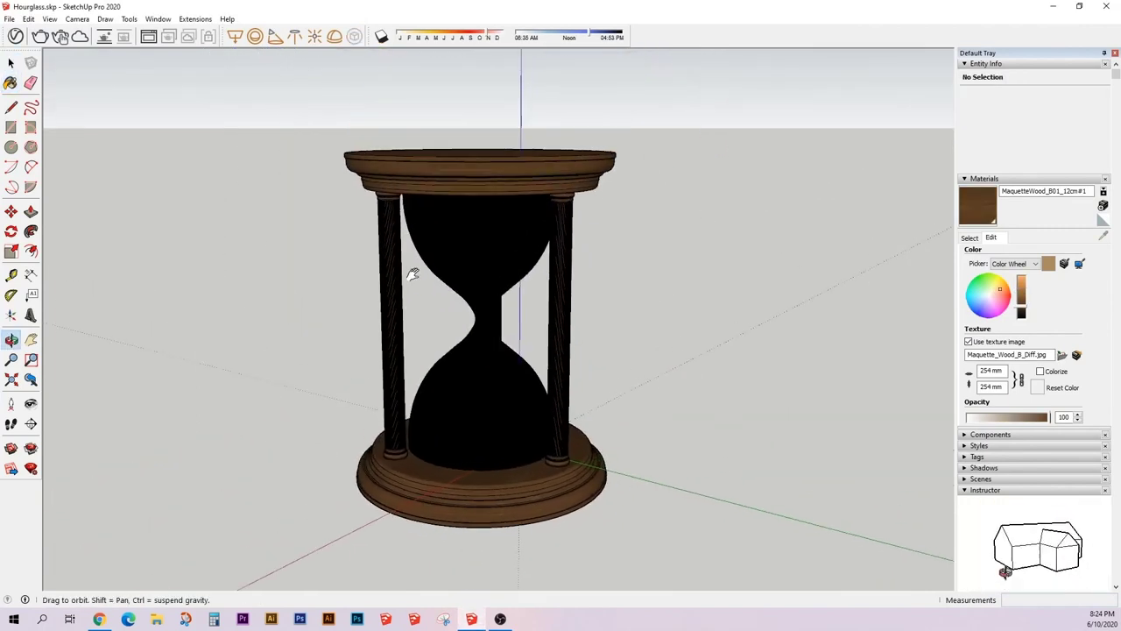
- Render the dark-wood hourglass in V-Ray and zoom around the result
drag(413, 274, 500, 271)
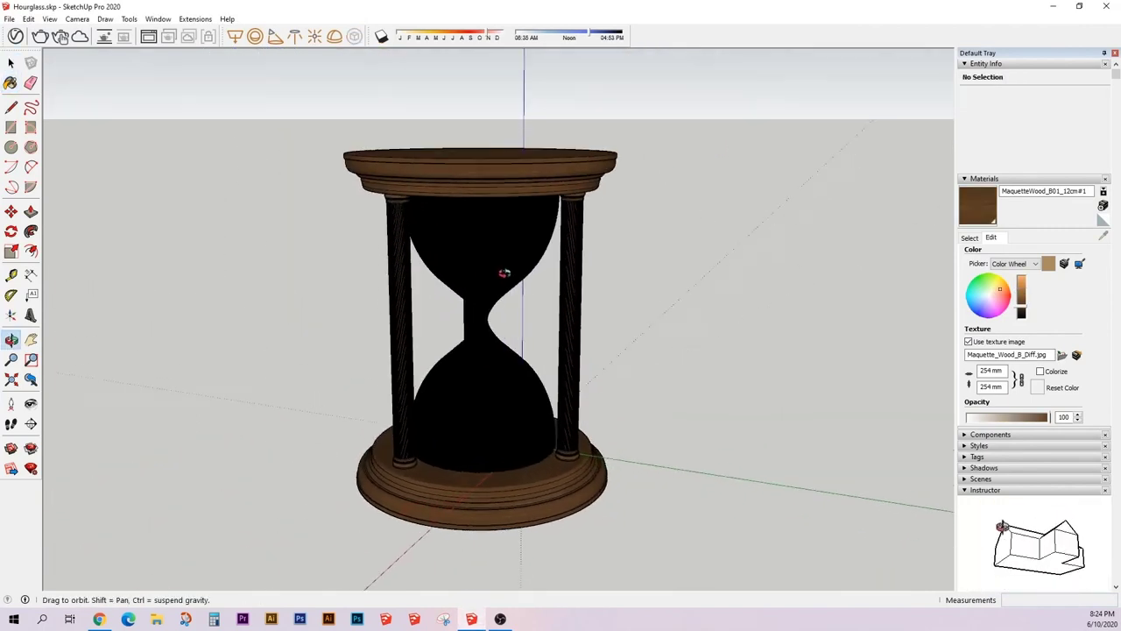
key(space)
click(40, 36)
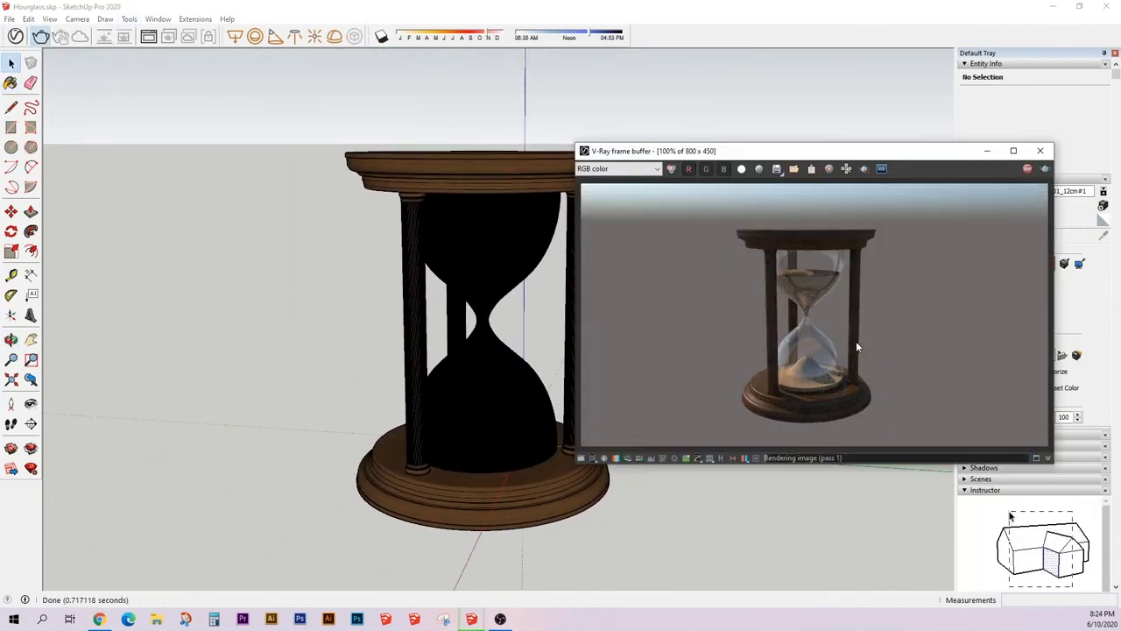
scroll(804, 320, up, 3)
scroll(803, 320, down, 3)
scroll(803, 320, up, 2)
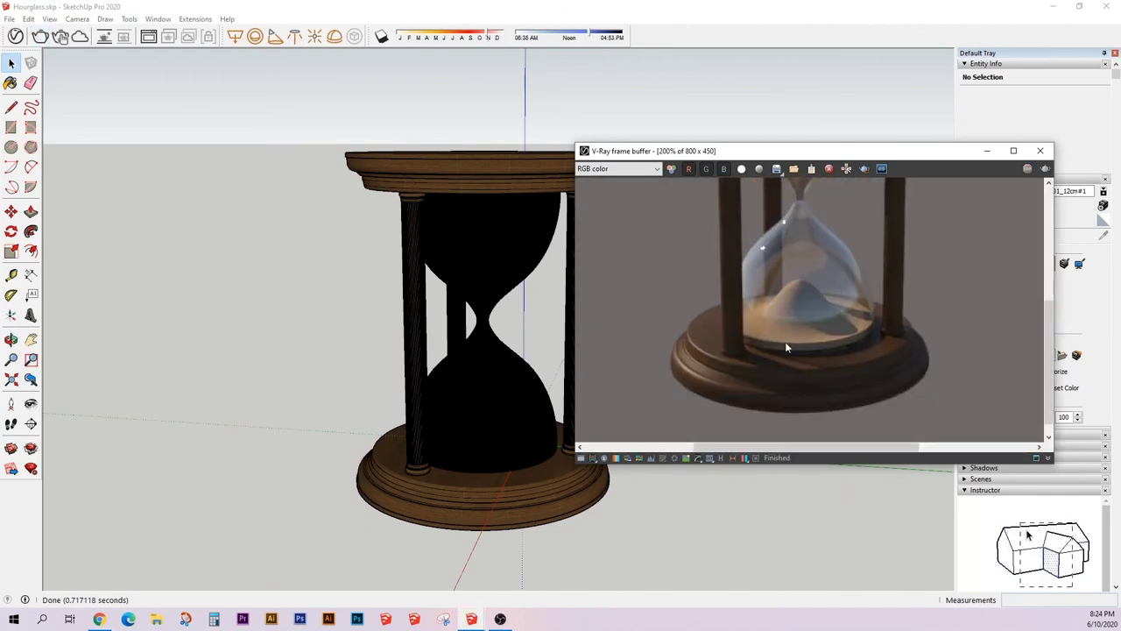
scroll(785, 341, down, 2)
scroll(792, 391, up, 2)
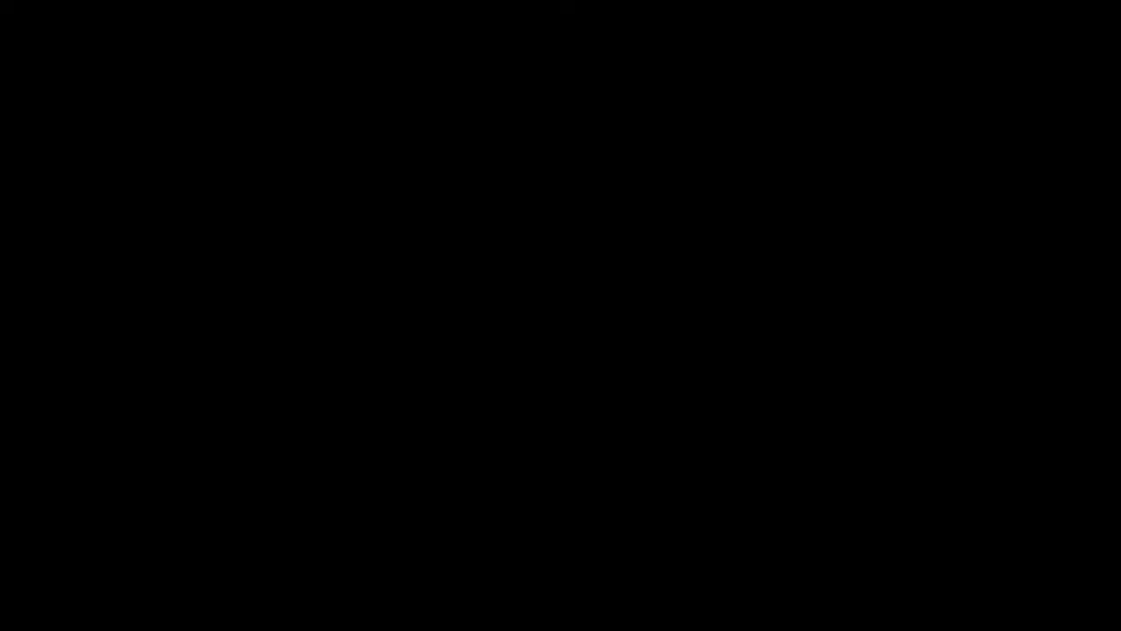